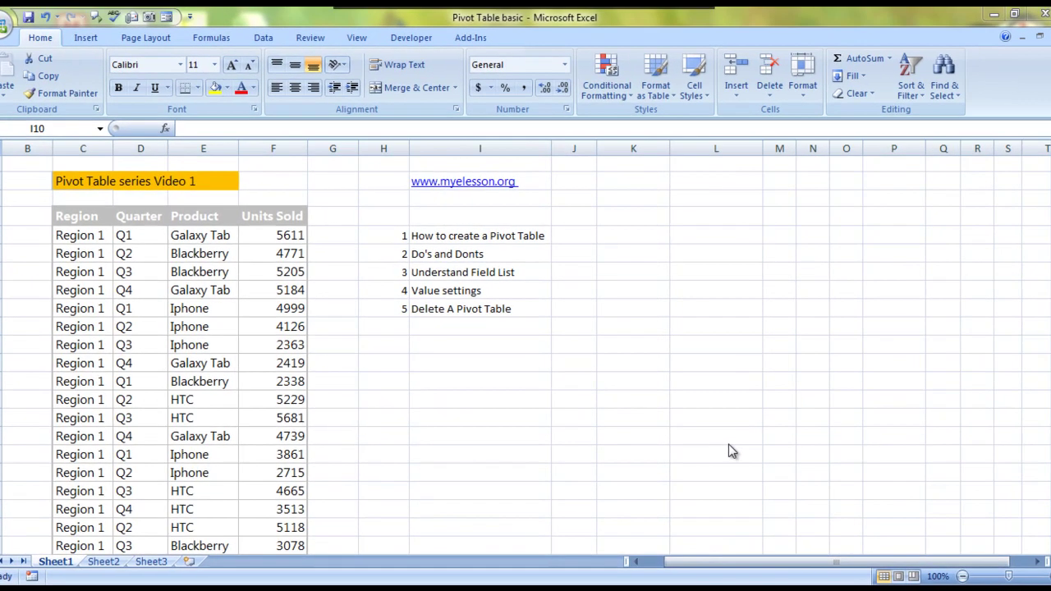
Walk through the Region and Quarter columns of the sales data table.
key(Left)
key(Left)
key(Left)
key(Left)
key(Left)
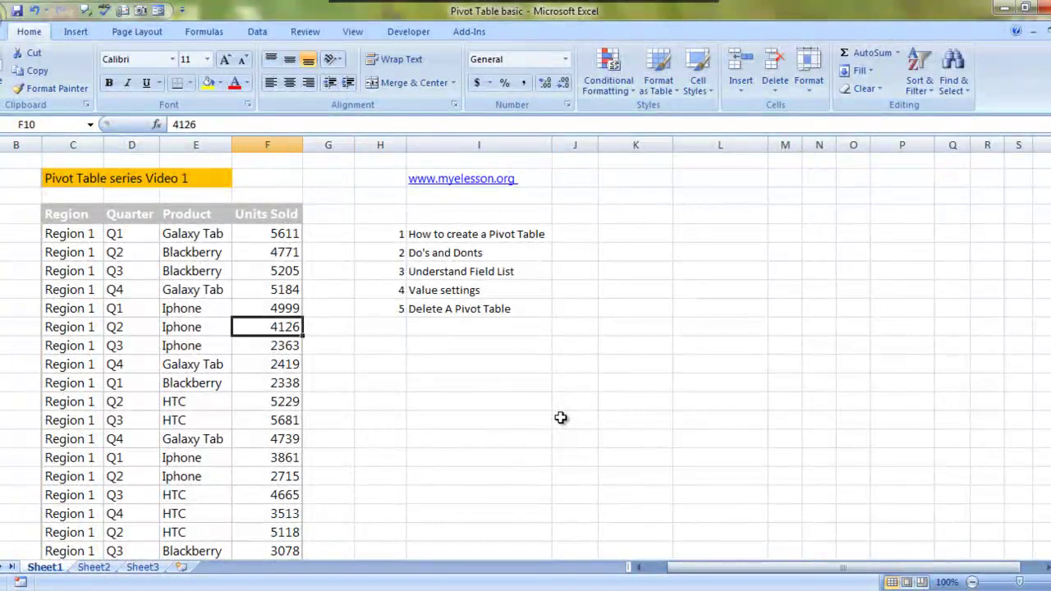
key(Up)
key(Up)
key(Up)
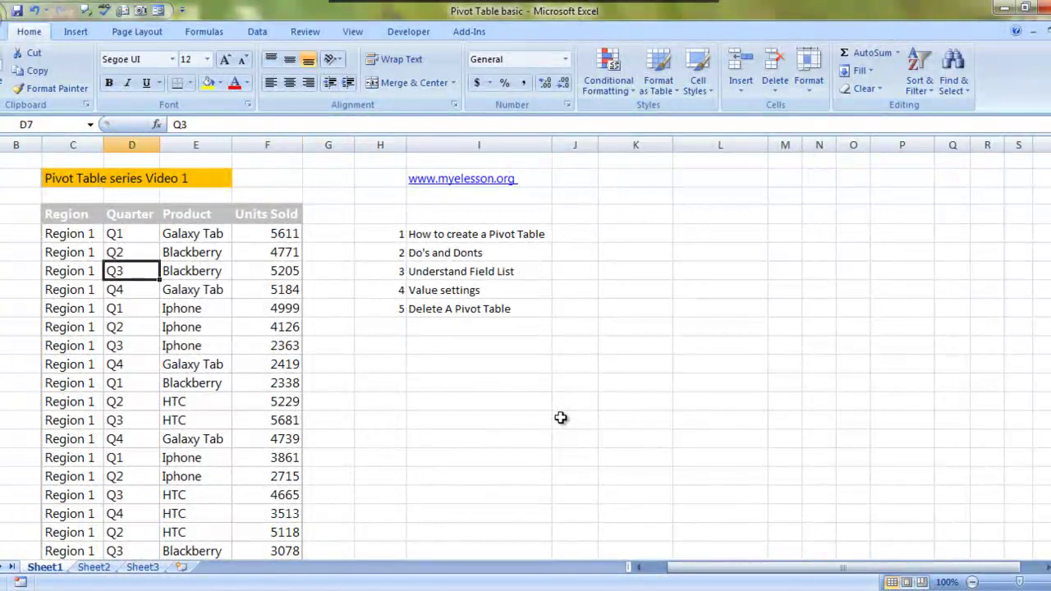
click(78, 216)
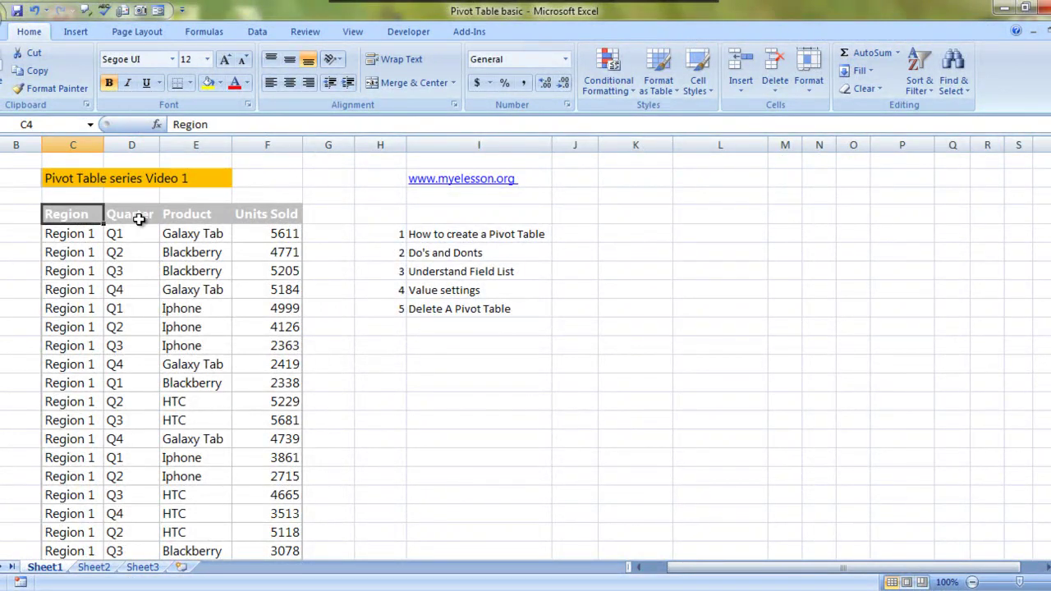
click(189, 216)
click(248, 216)
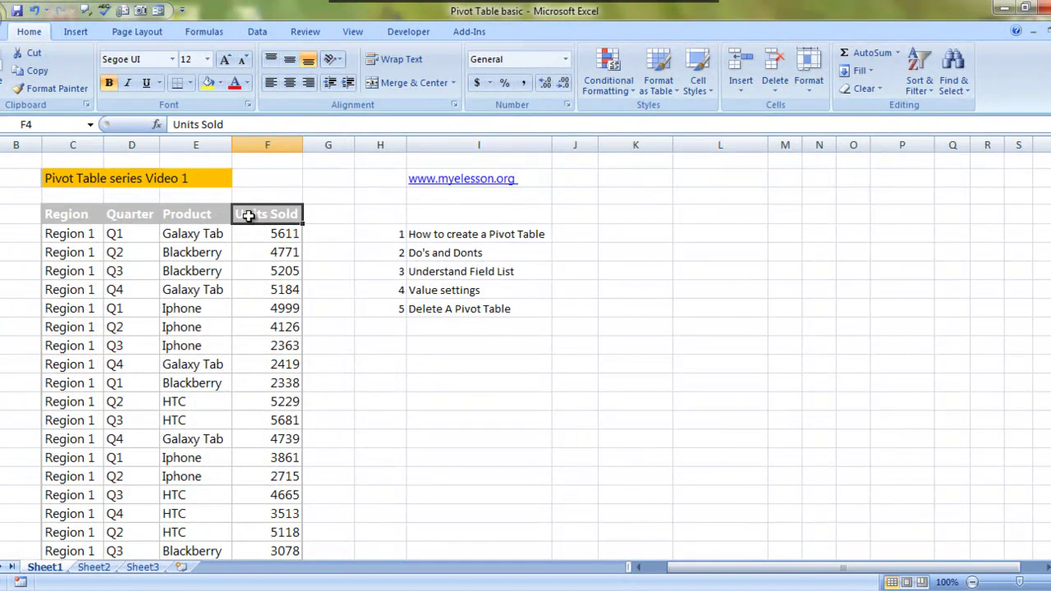
click(82, 233)
key(Return)
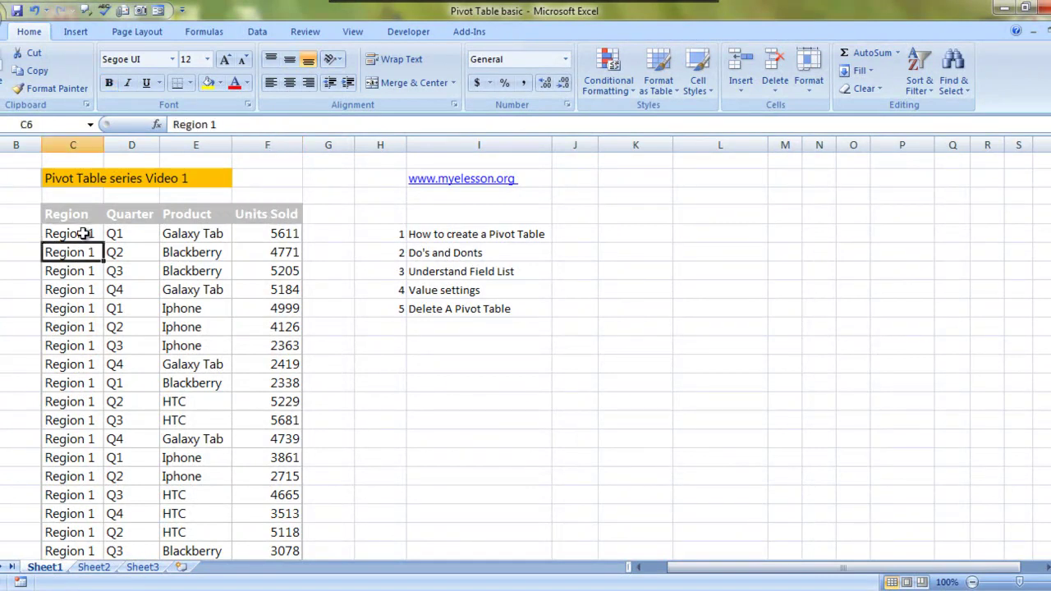
key(Return)
key(Return)
key(Return)
key(Return)
key(Return)
key(Return)
key(Return)
key(Return)
key(Return)
key(Return)
key(Return)
key(Return)
key(Return)
key(Return)
key(Return)
key(Return)
key(Return)
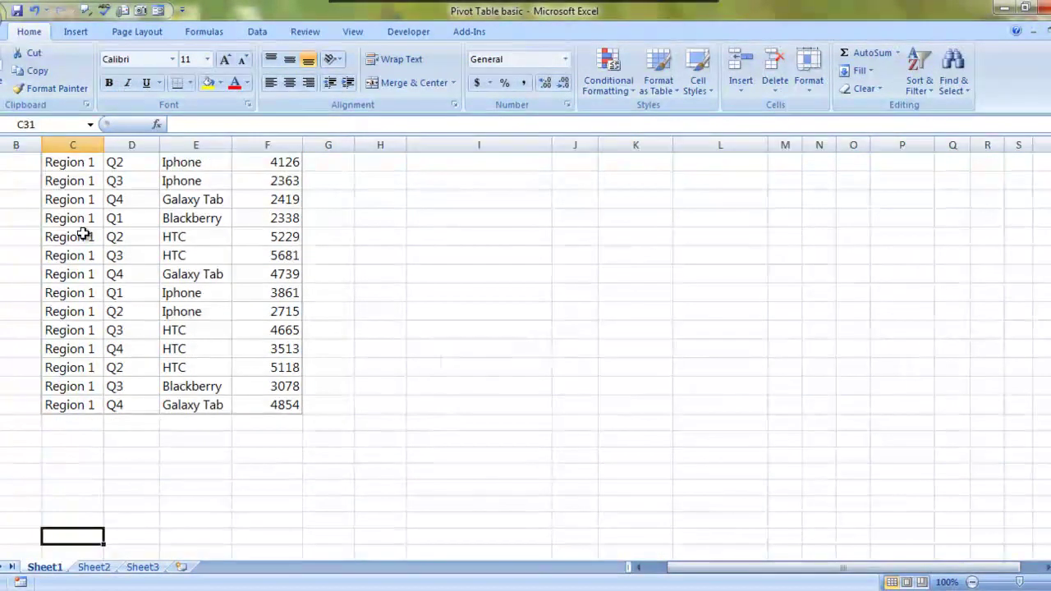
key(Up)
key(Up)
key(Up)
key(Up)
key(Up)
key(Up)
key(Up)
key(Up)
key(Up)
key(Up)
key(Up)
key(Up)
key(Up)
key(Up)
key(Up)
key(Up)
key(Up)
key(Up)
key(Up)
key(Up)
key(Down)
key(Down)
key(Down)
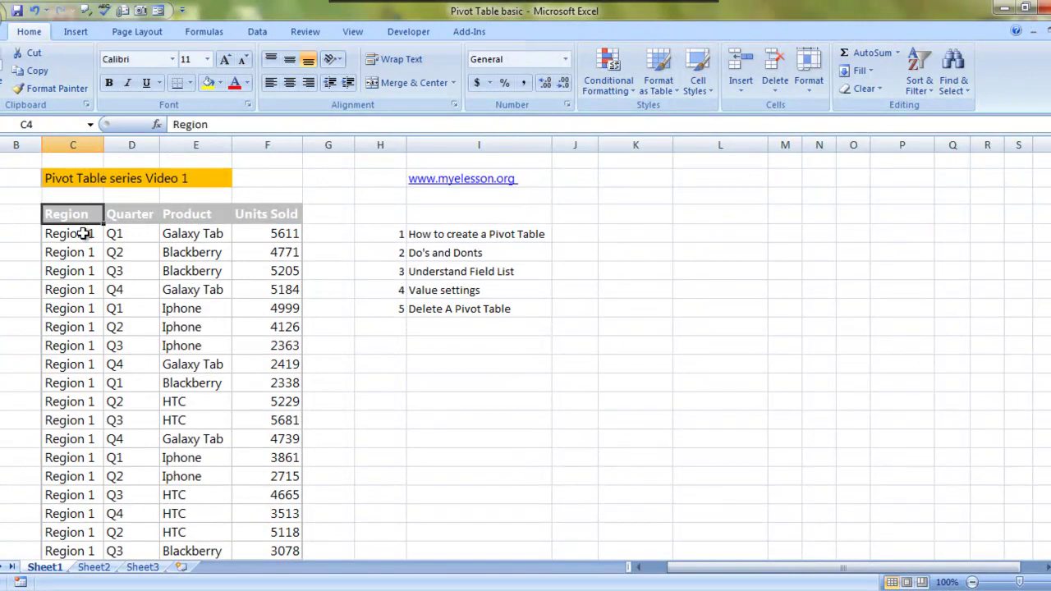
key(Right)
key(Down)
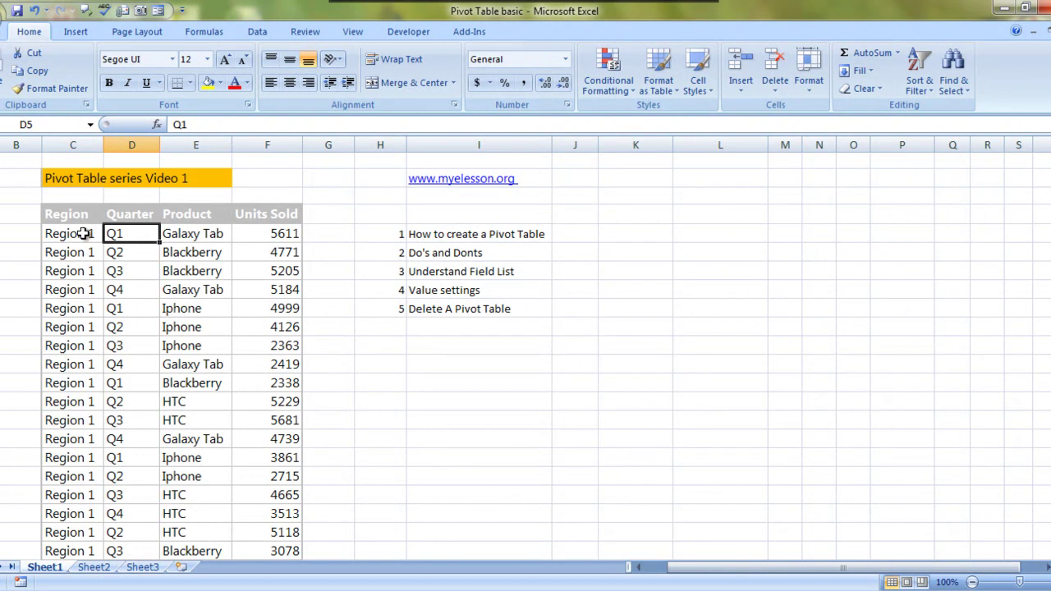
Step through the Product and Units Sold columns, then select the whole table C4:F23 with Ctrl+A.
key(Right)
key(Down)
key(Down)
key(Down)
key(Down)
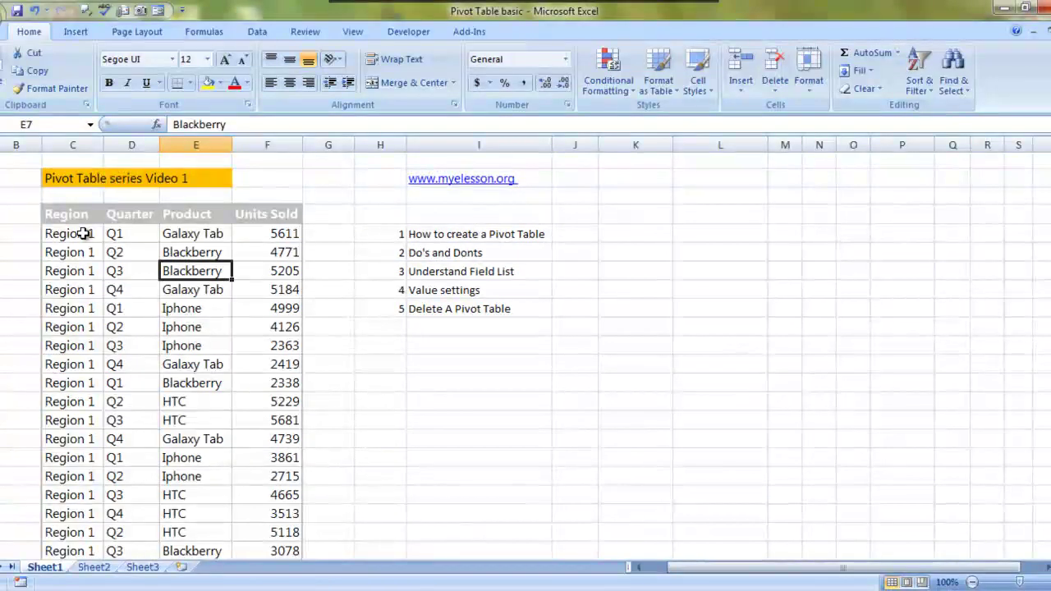
key(Down)
key(Down)
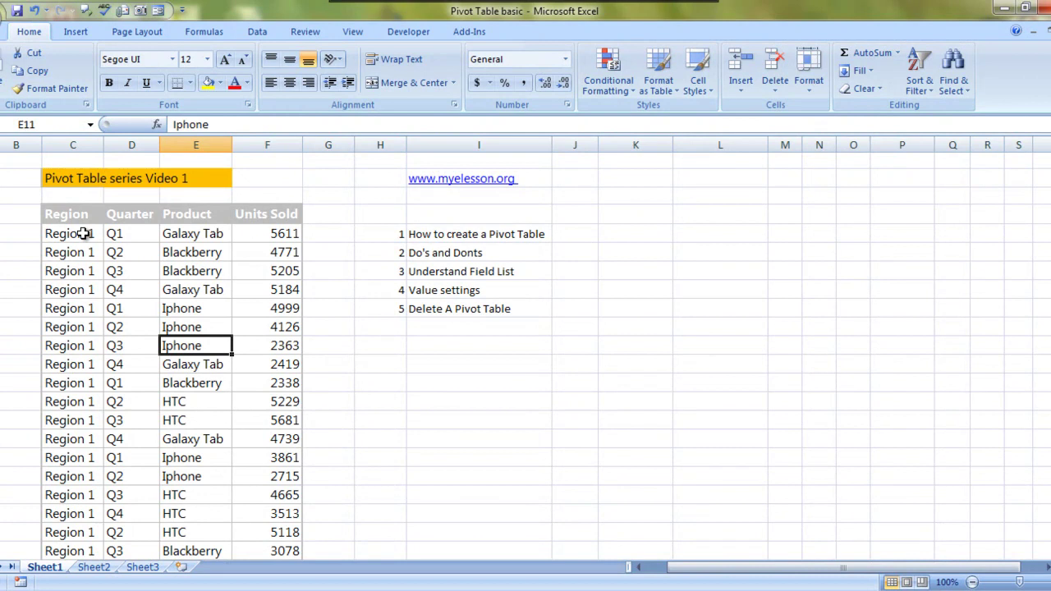
key(Up)
key(Up)
key(Up)
key(Up)
key(Up)
key(Up)
key(Right)
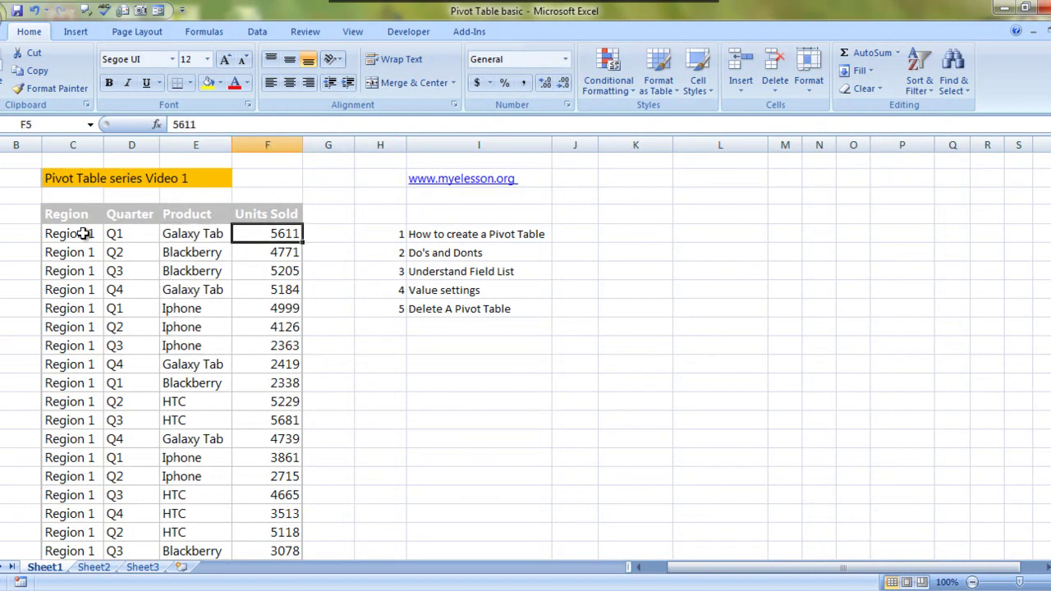
key(Down)
key(Down)
key(Down)
key(Down)
key(Down)
key(Down)
key(Down)
key(Up)
key(Up)
key(Up)
key(Up)
key(Up)
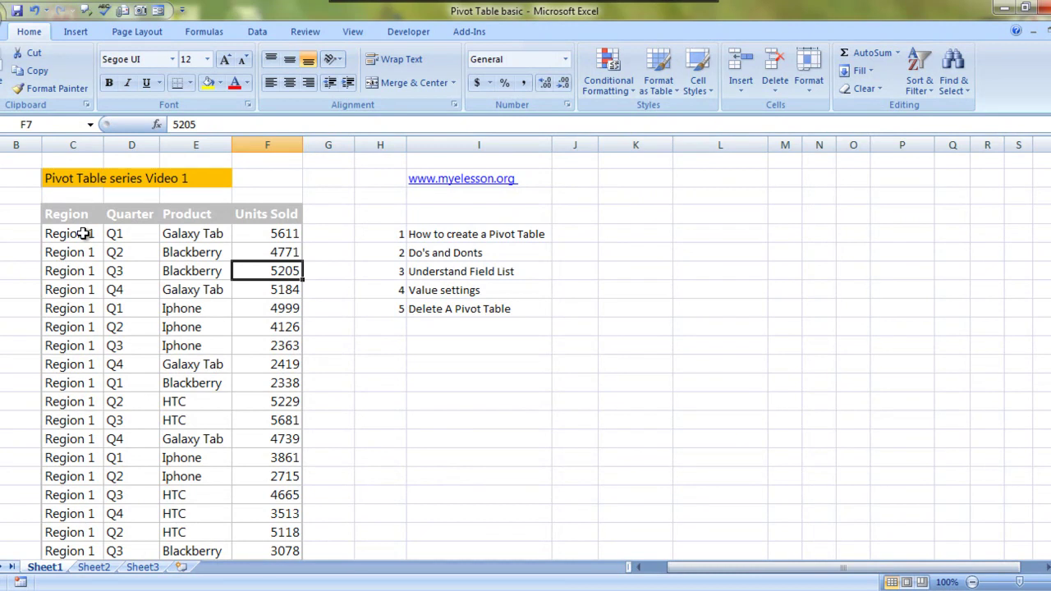
key(Up)
key(Up)
key(Up)
key(Left)
key(Left)
key(Left)
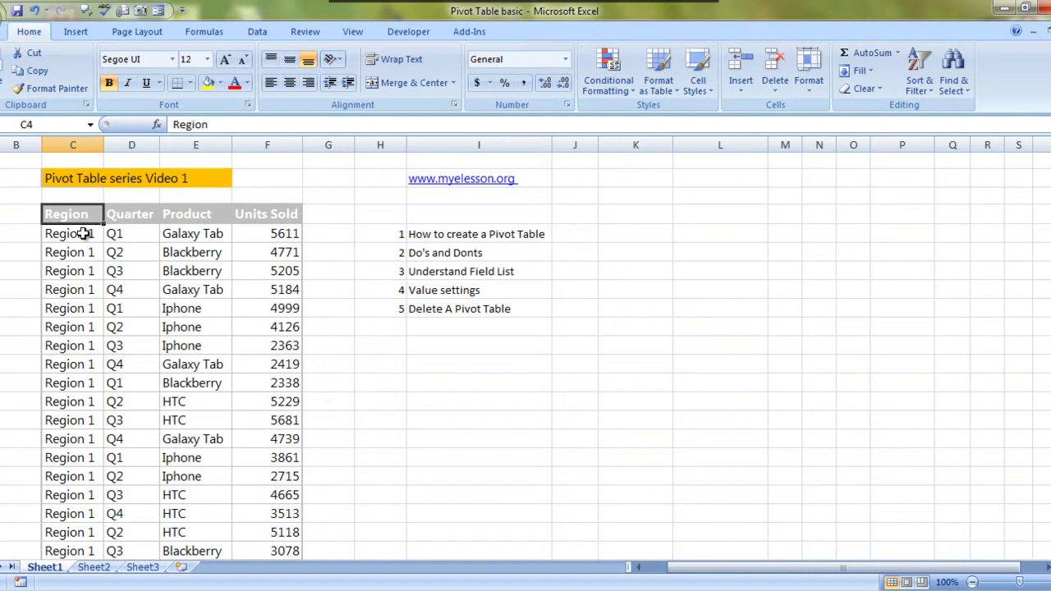
key(ctrl+a)
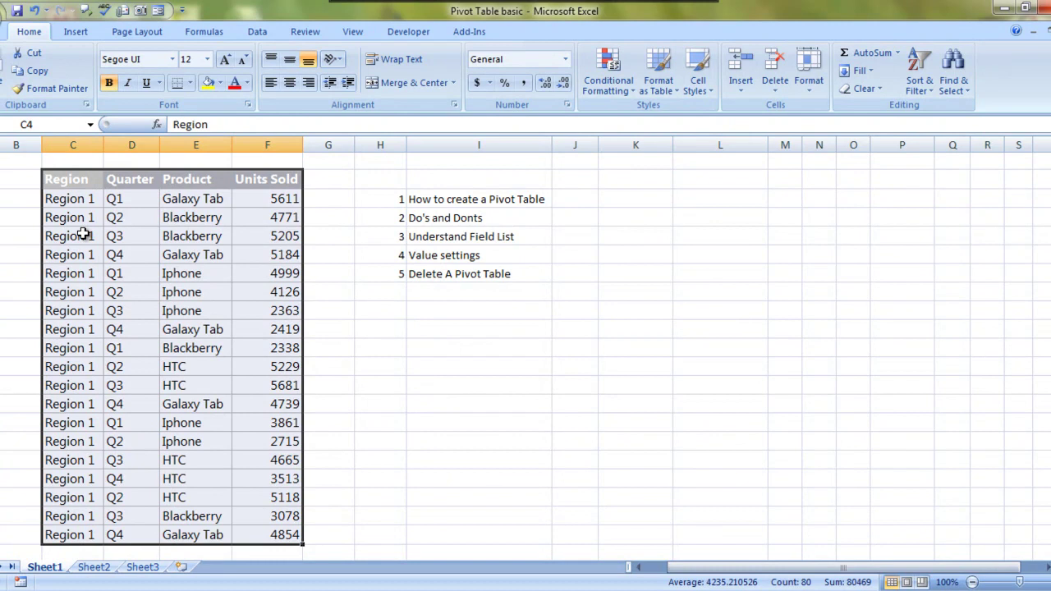
Insert a PivotTable from C4:F23 on the existing worksheet at cell K4.
scroll(733, 312, up, 1)
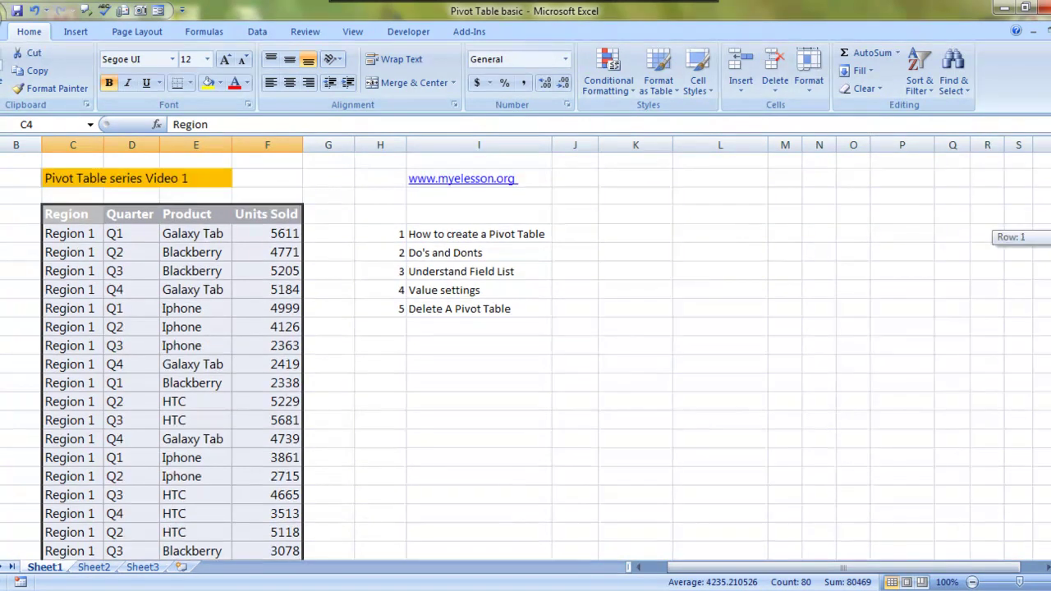
click(75, 32)
click(10, 64)
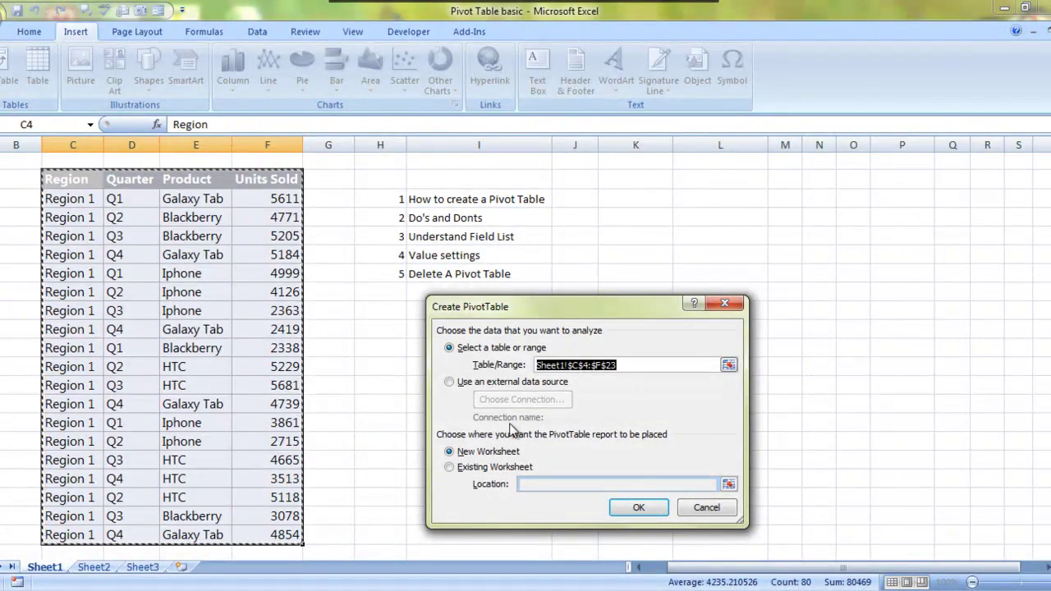
drag(588, 304, 684, 242)
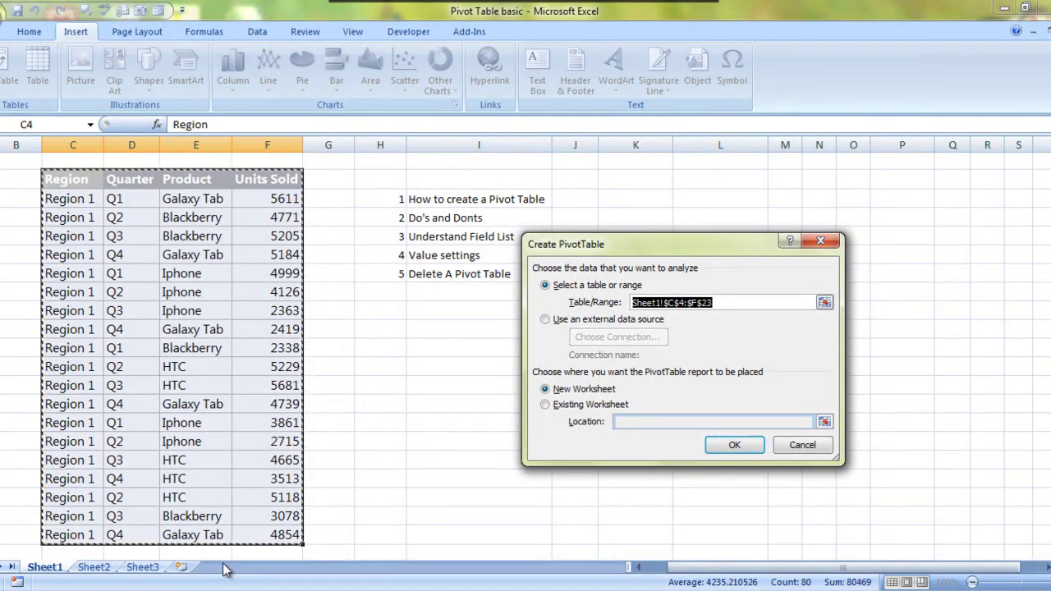
click(545, 406)
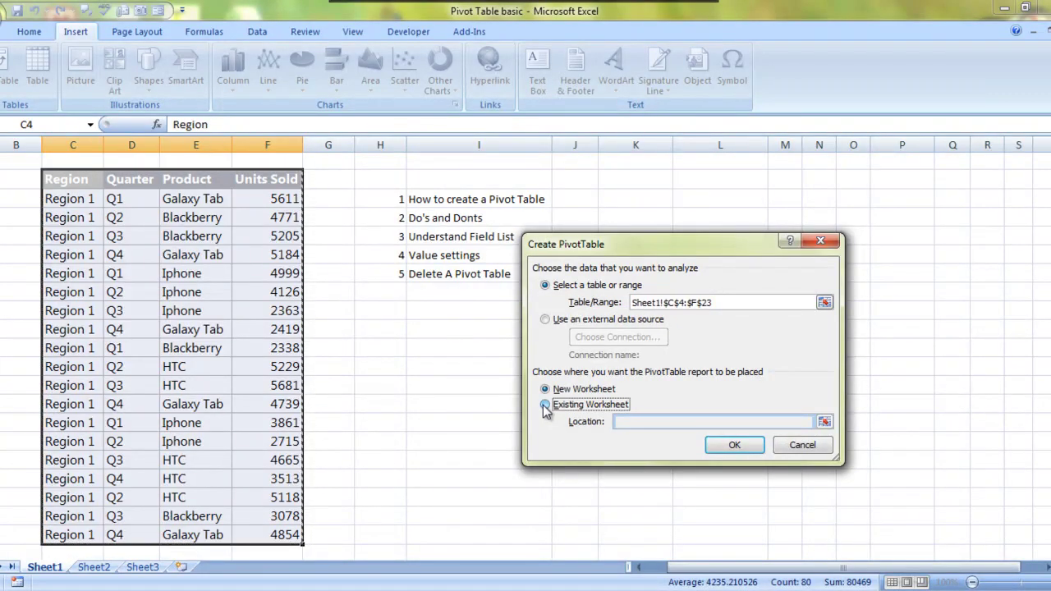
drag(676, 240, 580, 371)
click(636, 200)
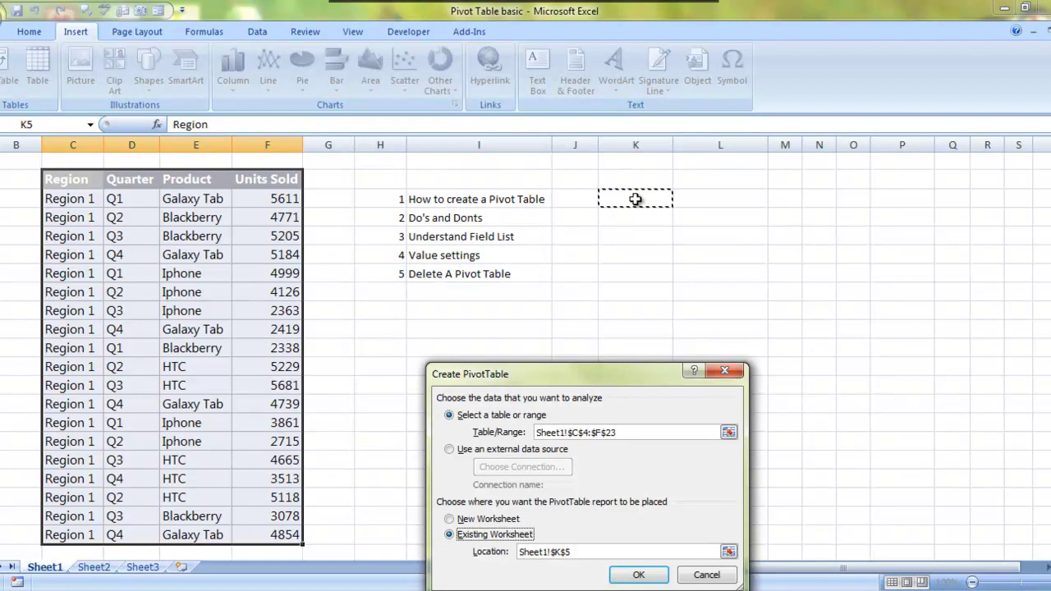
click(593, 180)
click(622, 176)
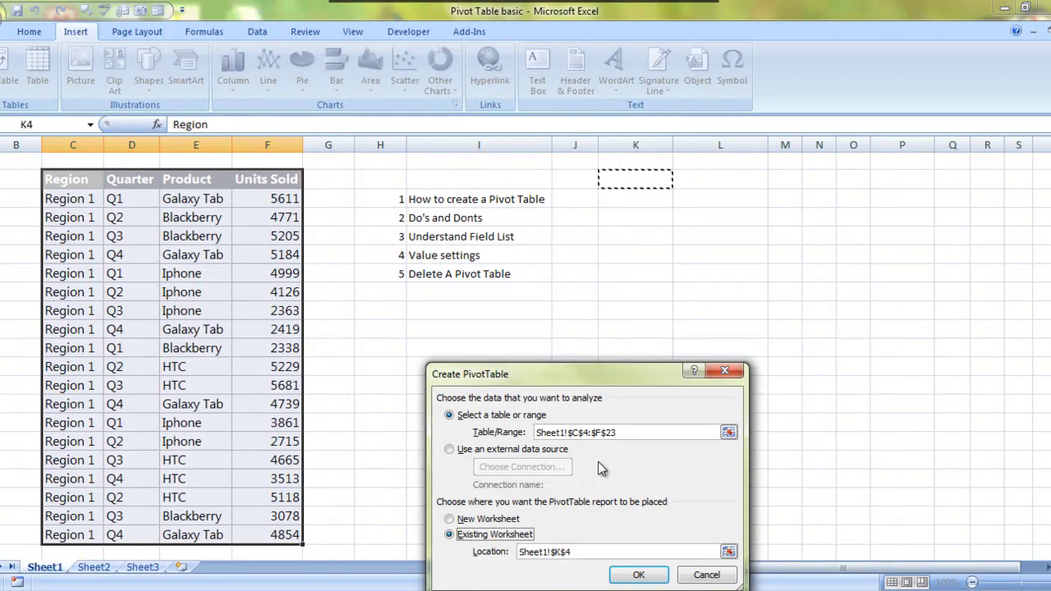
click(639, 575)
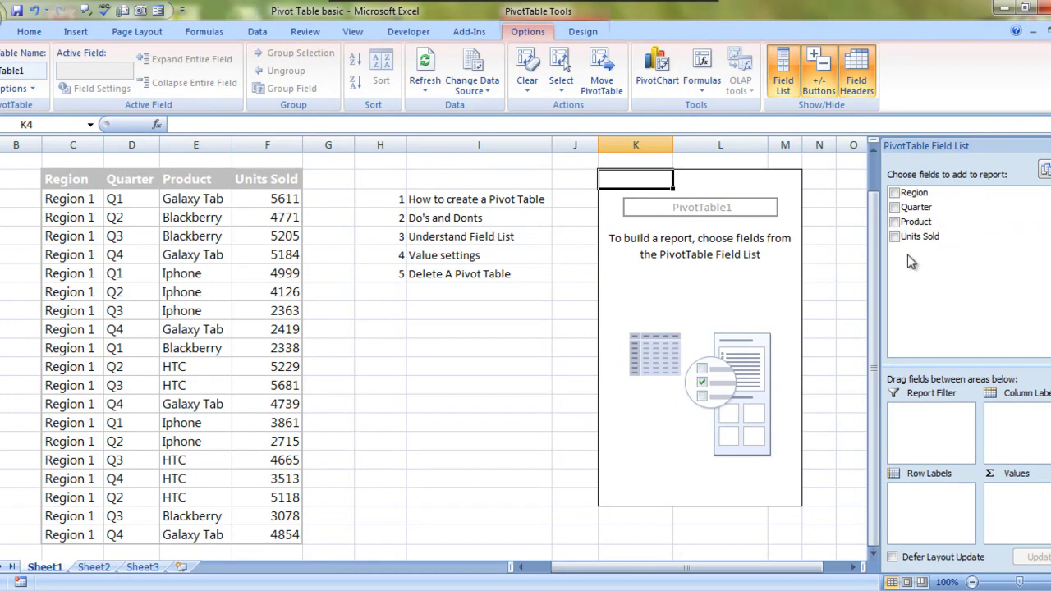
Add Quarter as row labels and Units Sold as summed values, totalling 80469.
click(894, 208)
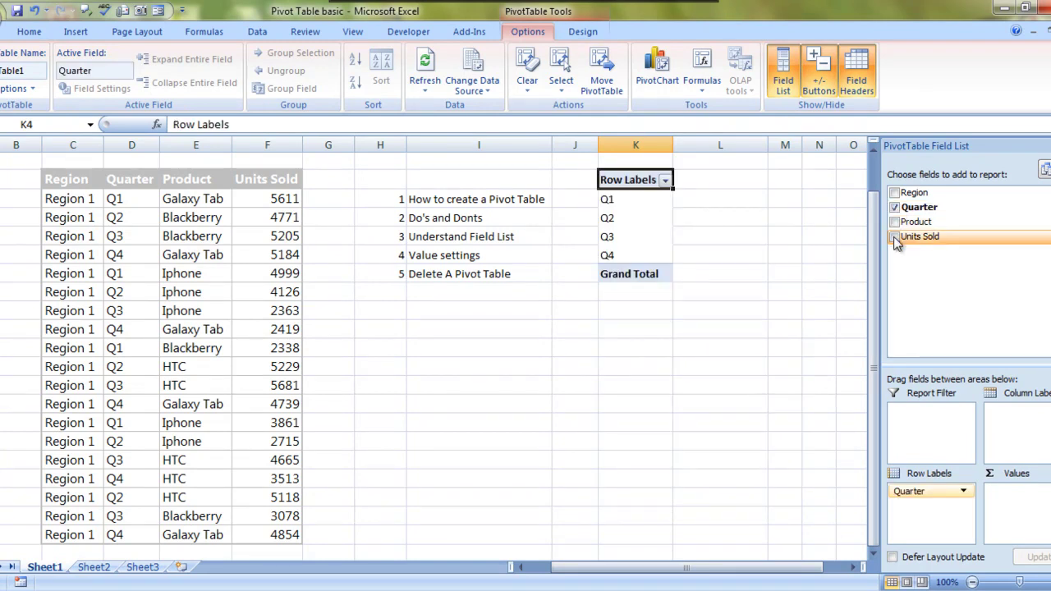
drag(907, 237, 1039, 541)
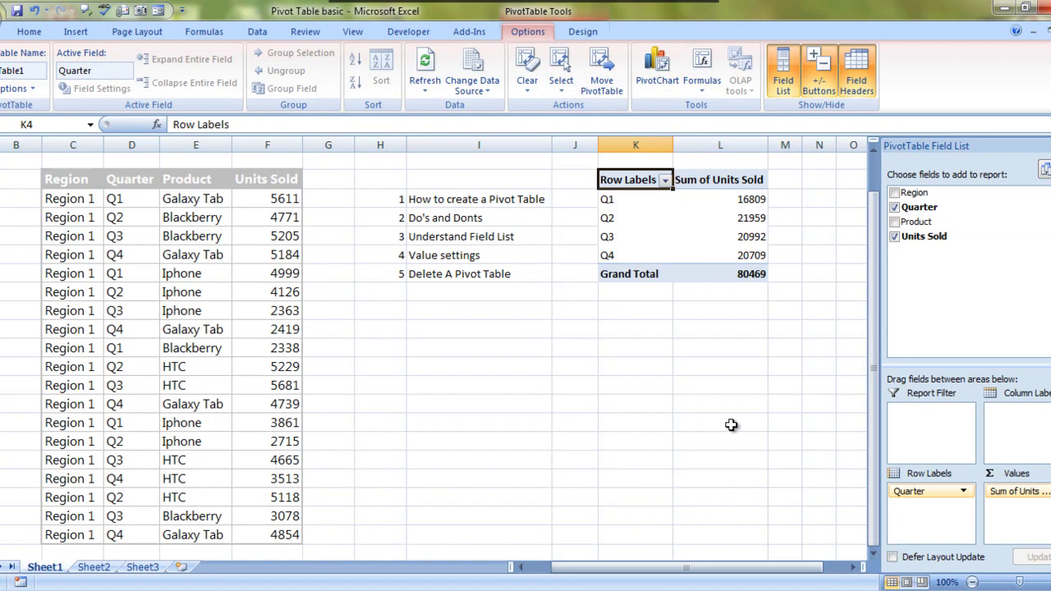
click(784, 365)
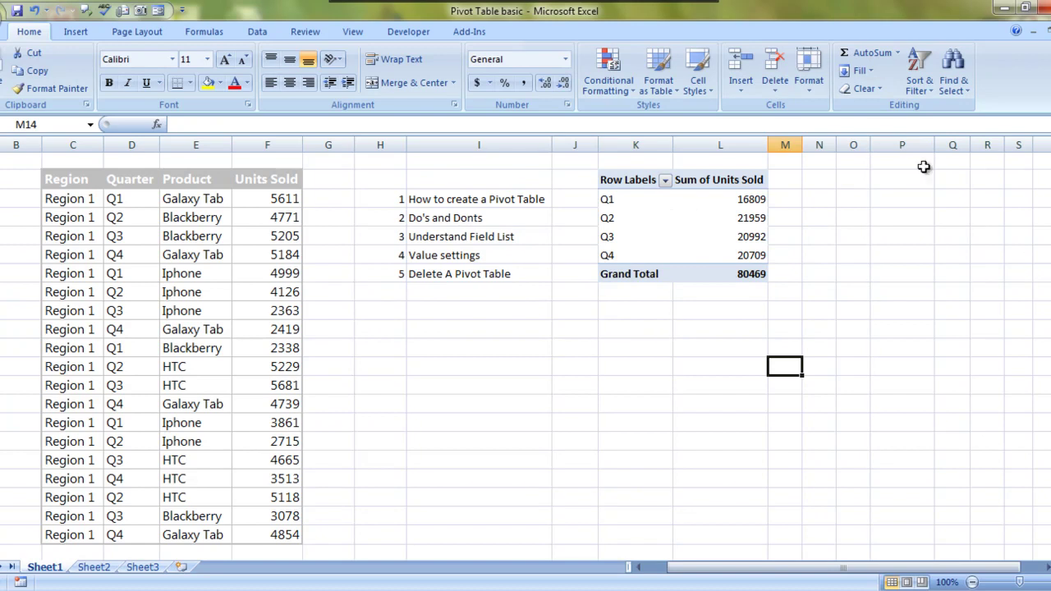
Click into and out of the pivot table to show and hide its field list.
click(680, 224)
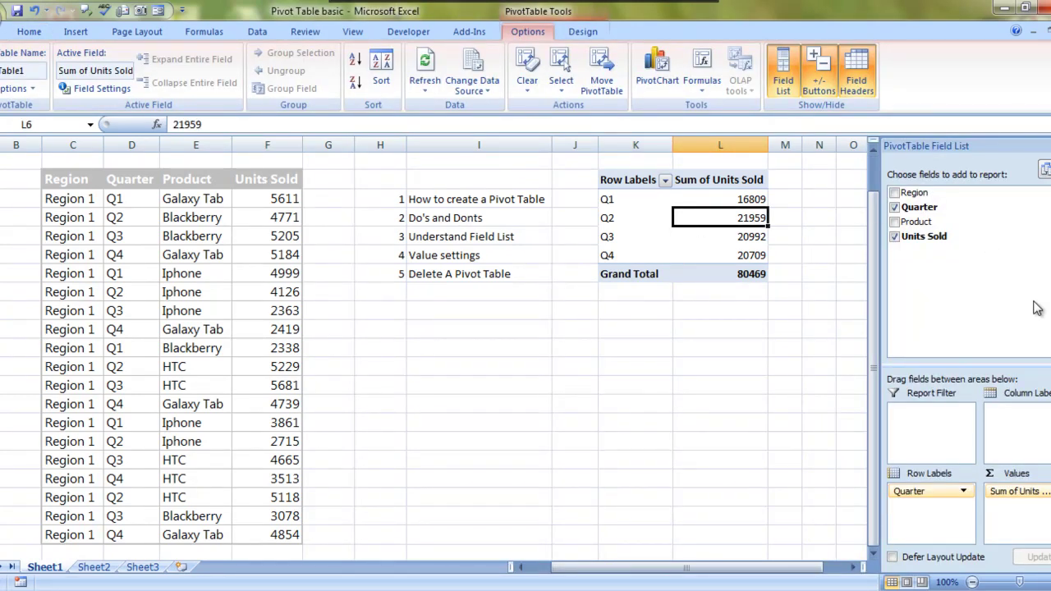
click(748, 367)
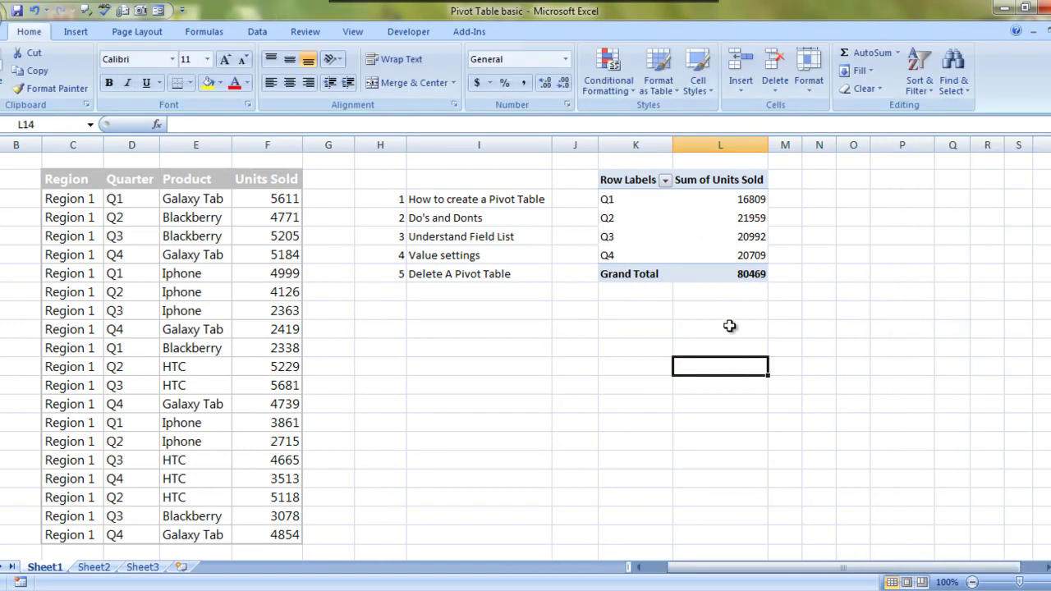
click(701, 218)
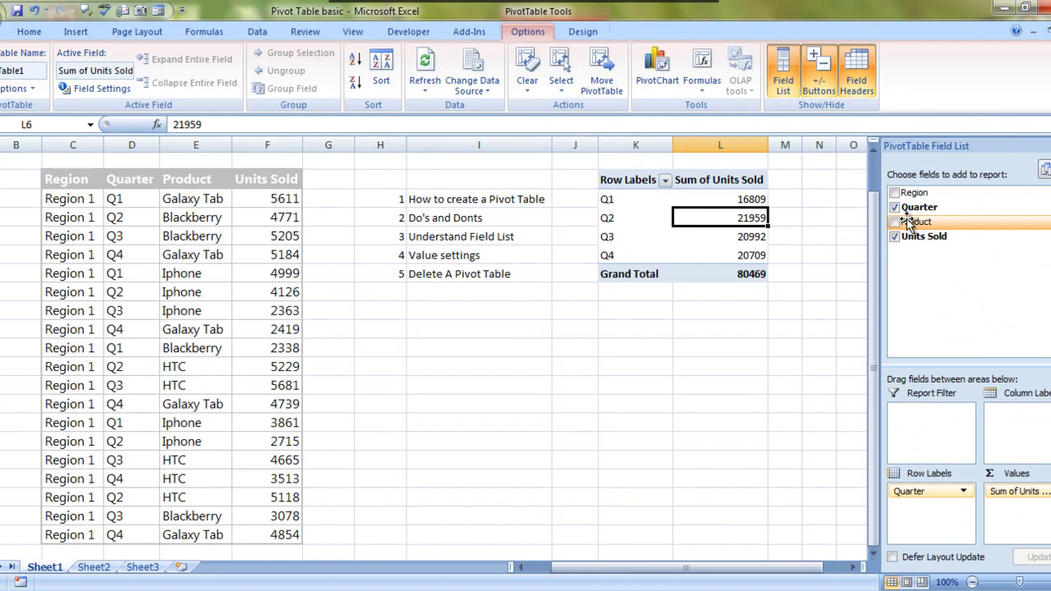
click(749, 368)
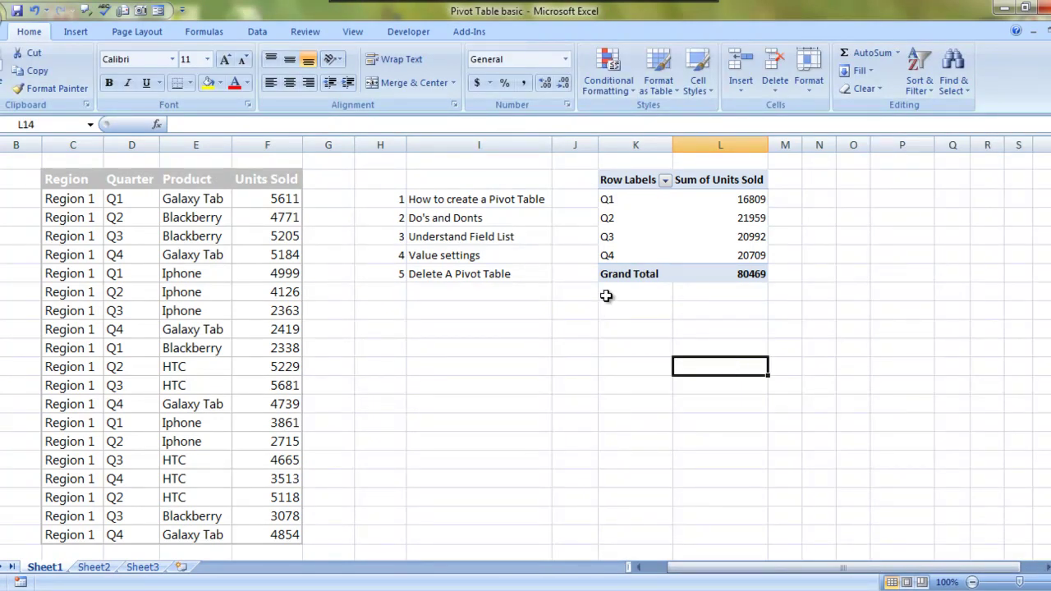
mouse_move(727, 209)
click(714, 204)
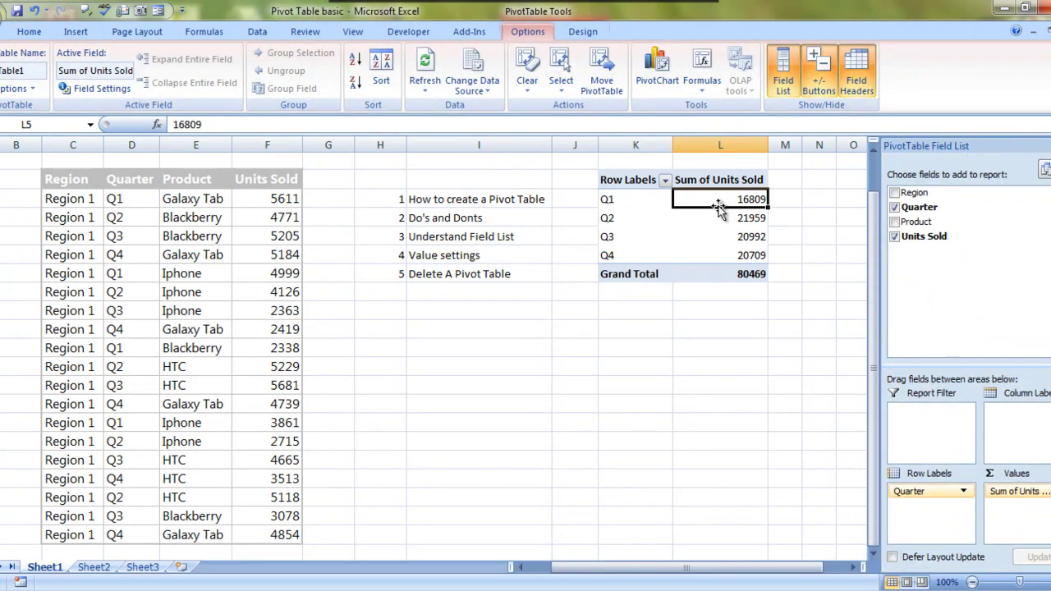
click(479, 216)
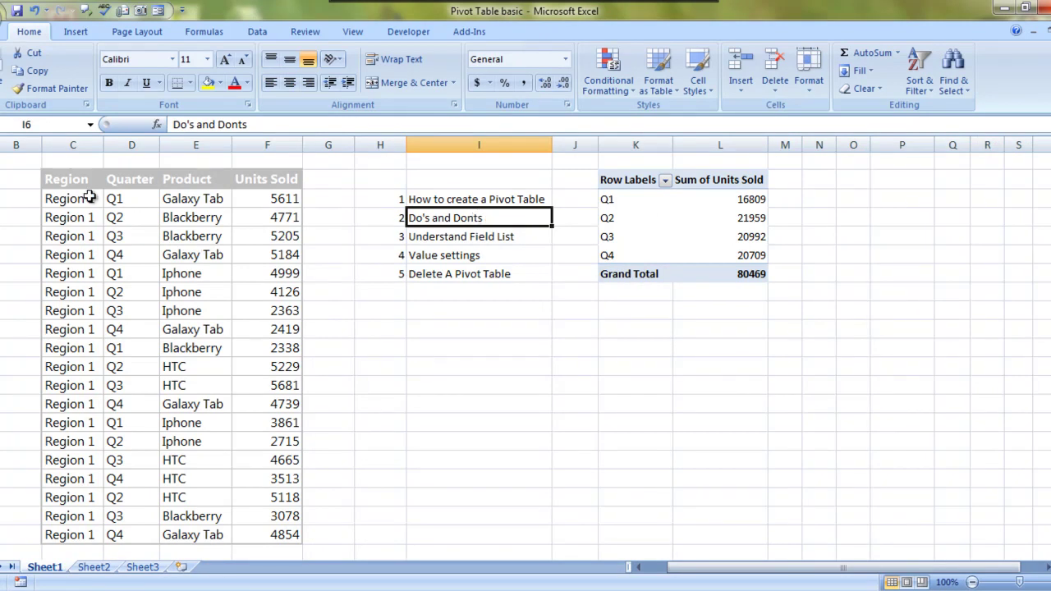
click(73, 179)
key(Right)
key(Right)
key(Up)
key(Up)
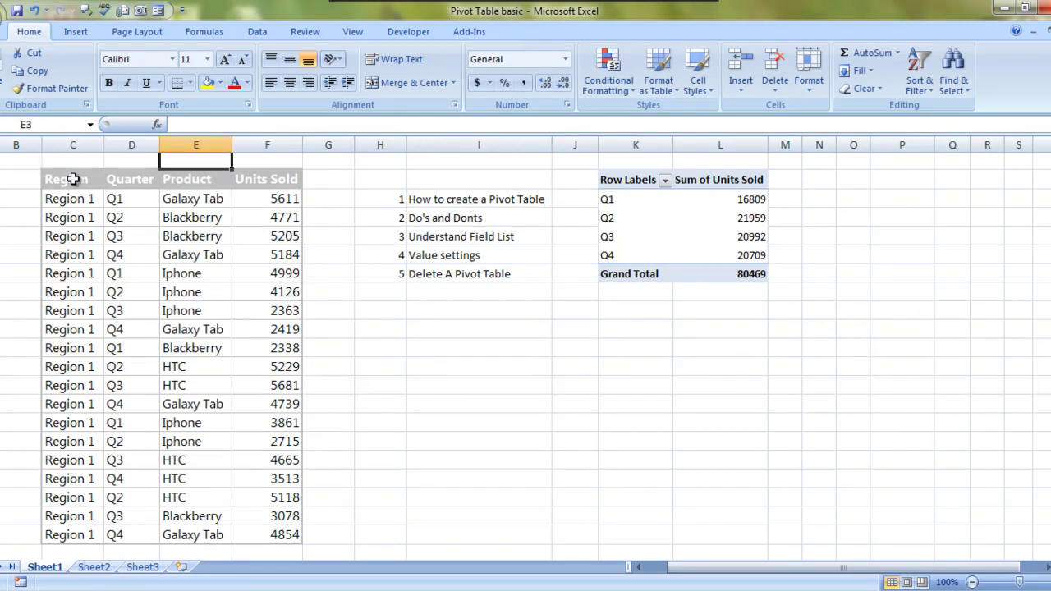
key(Down)
key(Down)
key(Down)
key(Left)
key(Left)
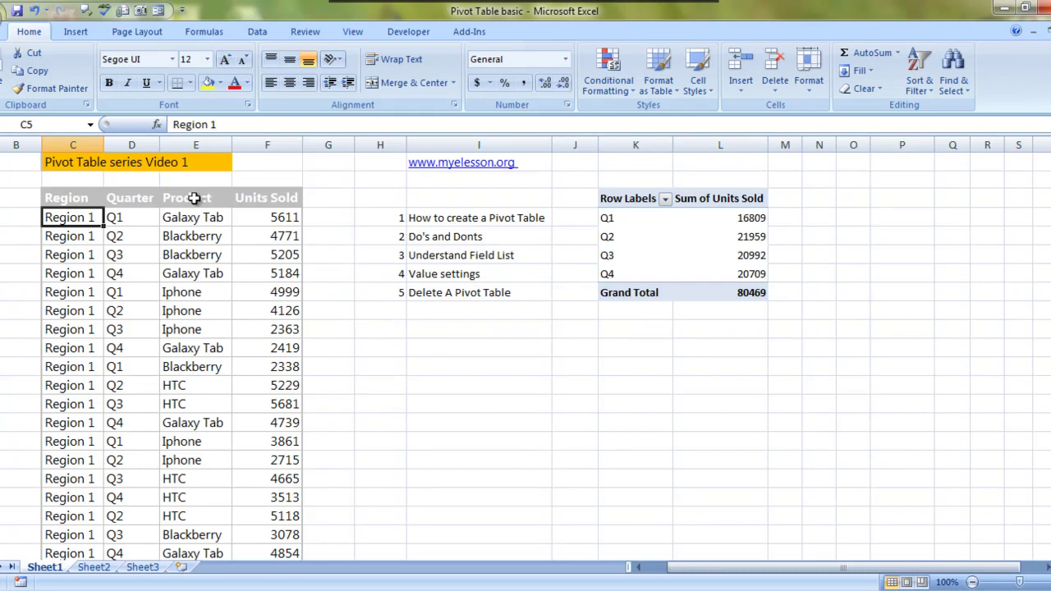
click(79, 196)
key(Right)
key(Right)
key(Right)
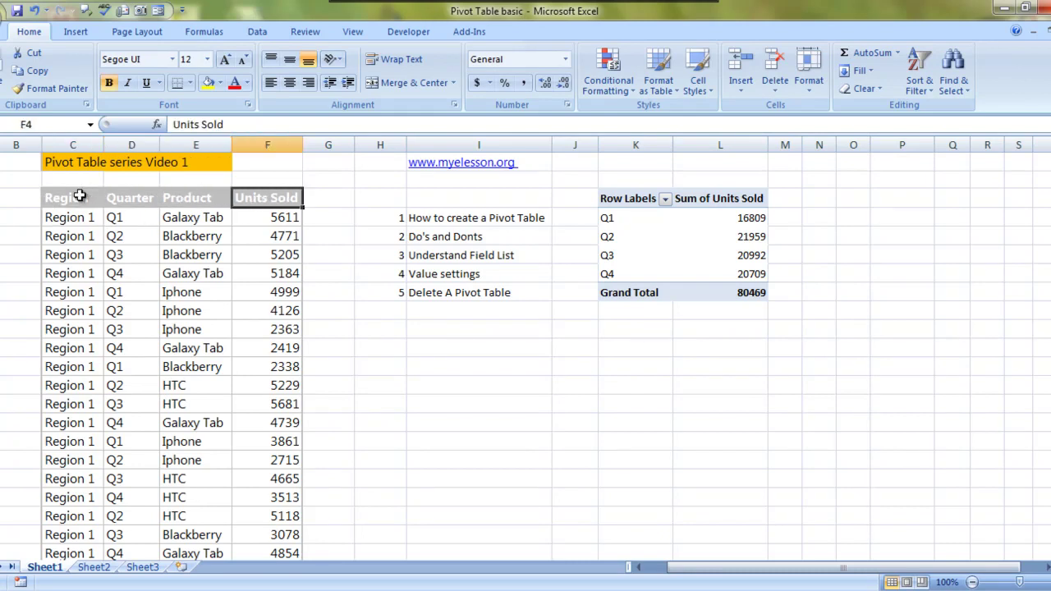
key(Left)
key(Left)
key(Left)
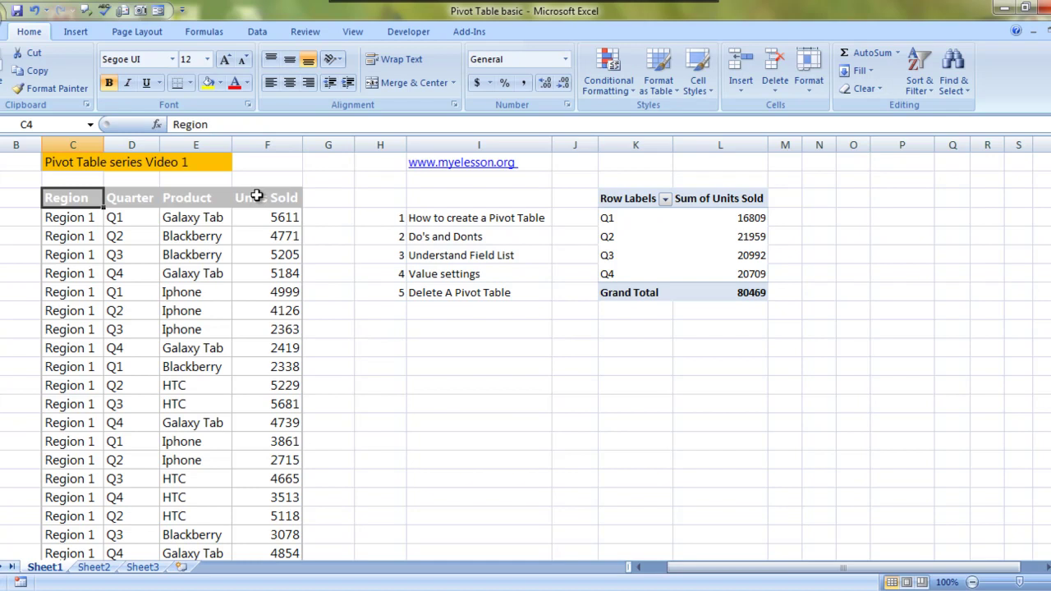
key(Down)
key(Down)
key(Down)
key(Down)
key(Down)
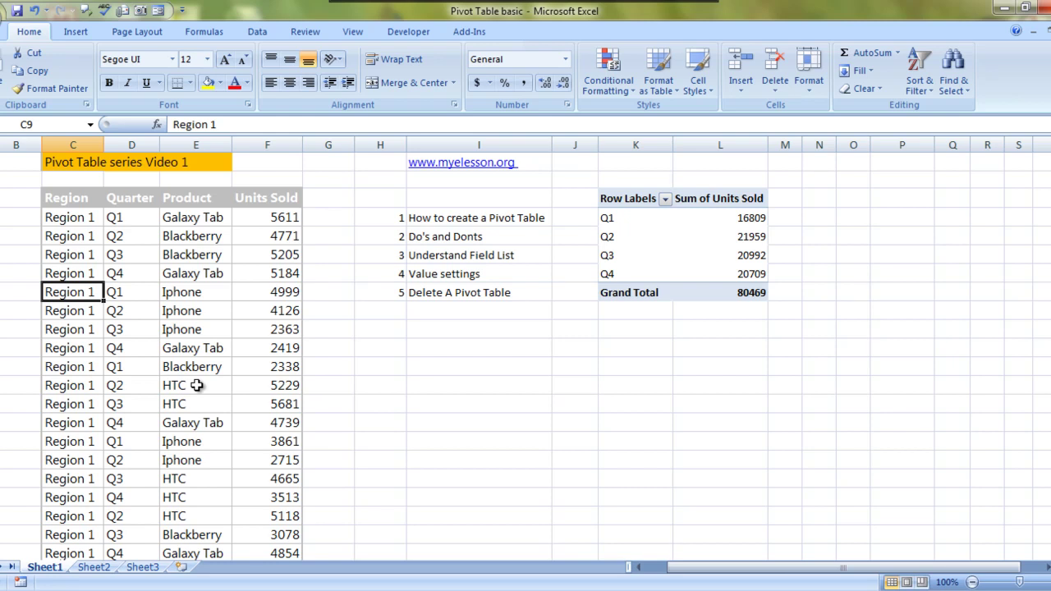
Select a pivot value to show the field list, then move Quarter to Column Labels.
click(499, 274)
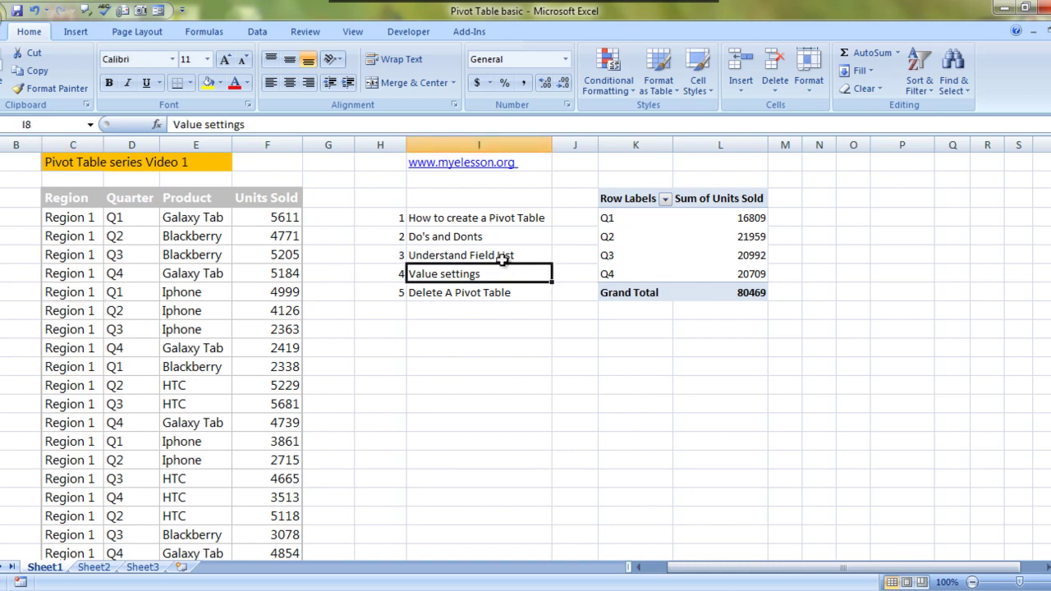
click(503, 255)
click(690, 242)
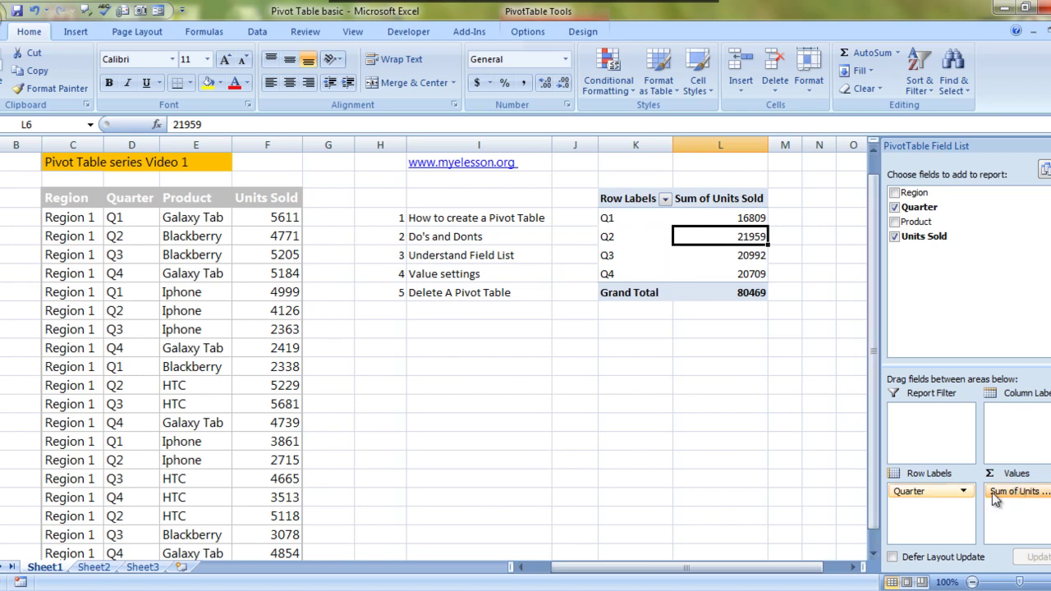
drag(934, 492, 1025, 420)
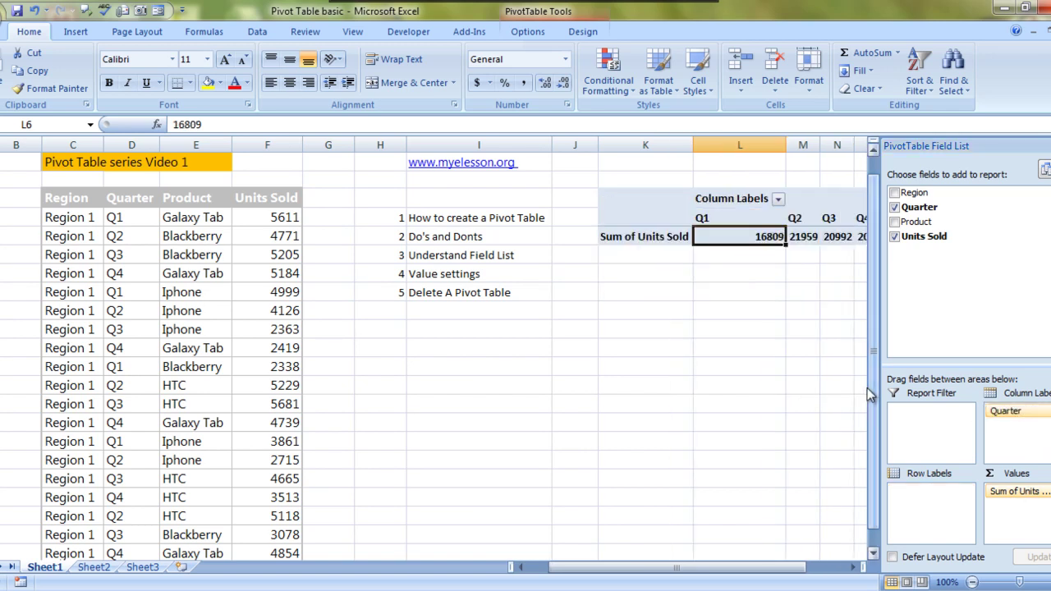
Inspect the Q1–Q4 column headings of the pivot: 16809, 21959, 20992, 20709, Grand Total 80469.
click(732, 343)
key(Right)
key(Right)
key(Right)
key(Right)
key(Right)
key(Right)
key(Right)
key(Right)
key(Right)
key(Right)
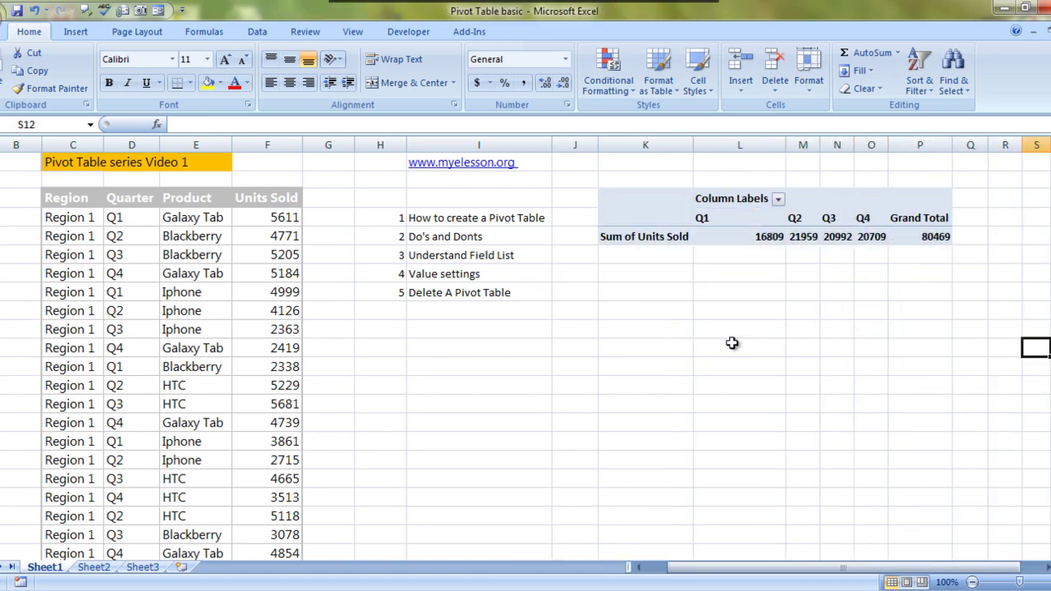
key(Right)
key(Right)
key(Right)
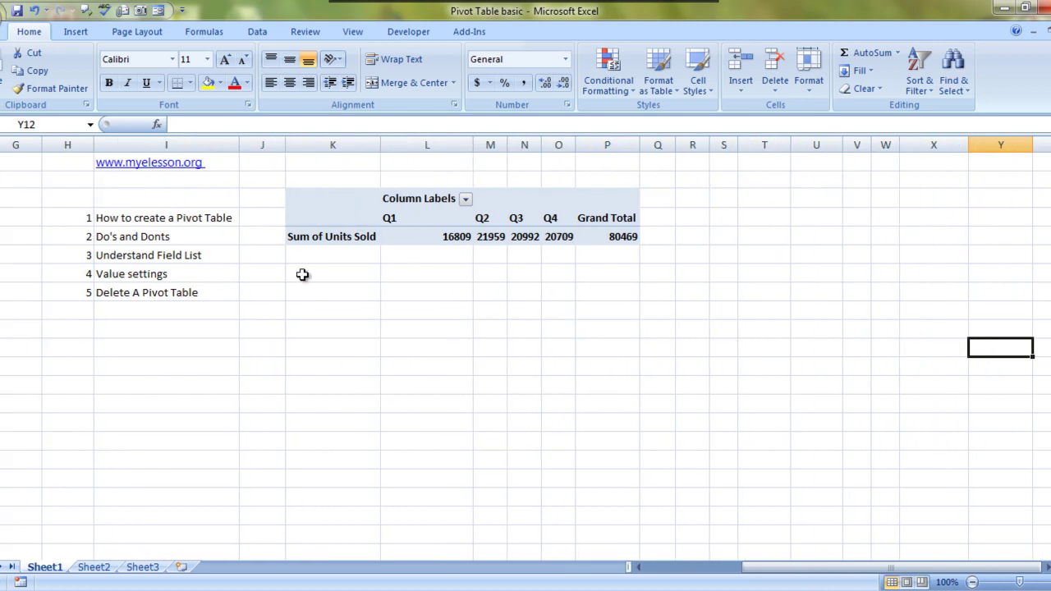
click(392, 219)
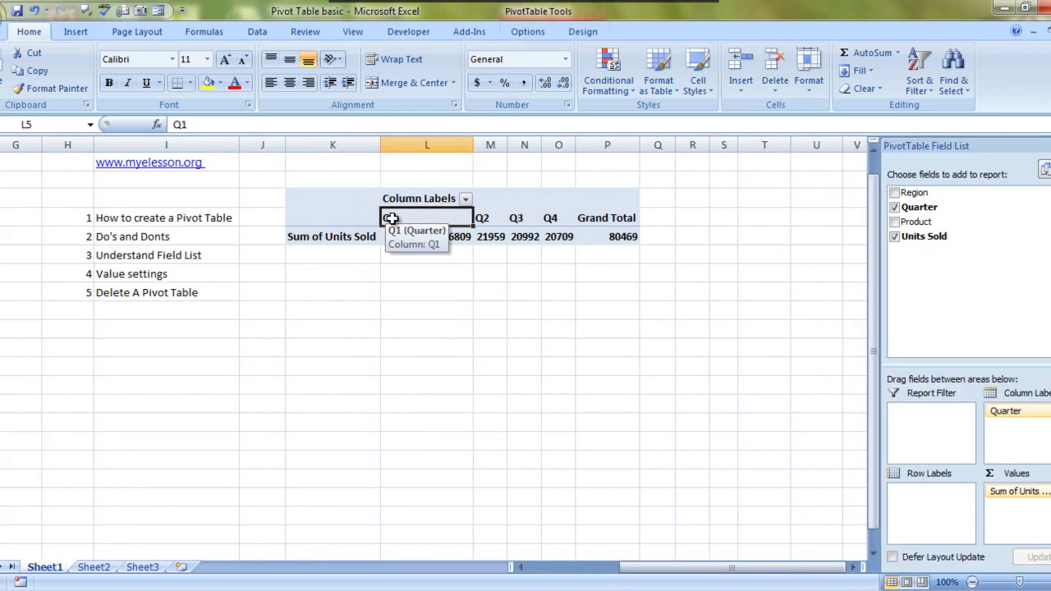
key(Right)
key(Right)
key(Right)
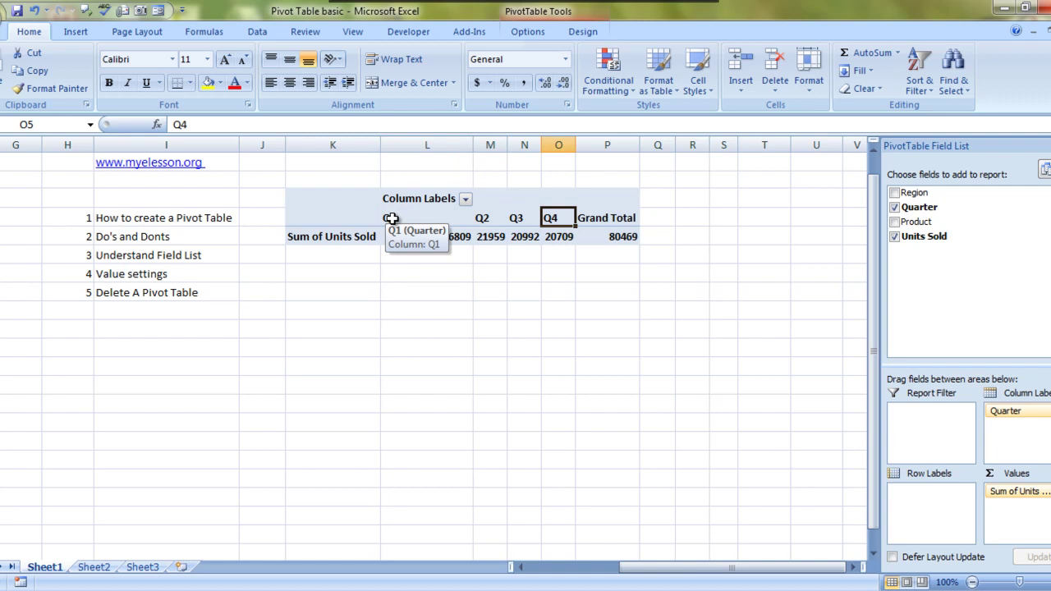
click(485, 220)
click(400, 219)
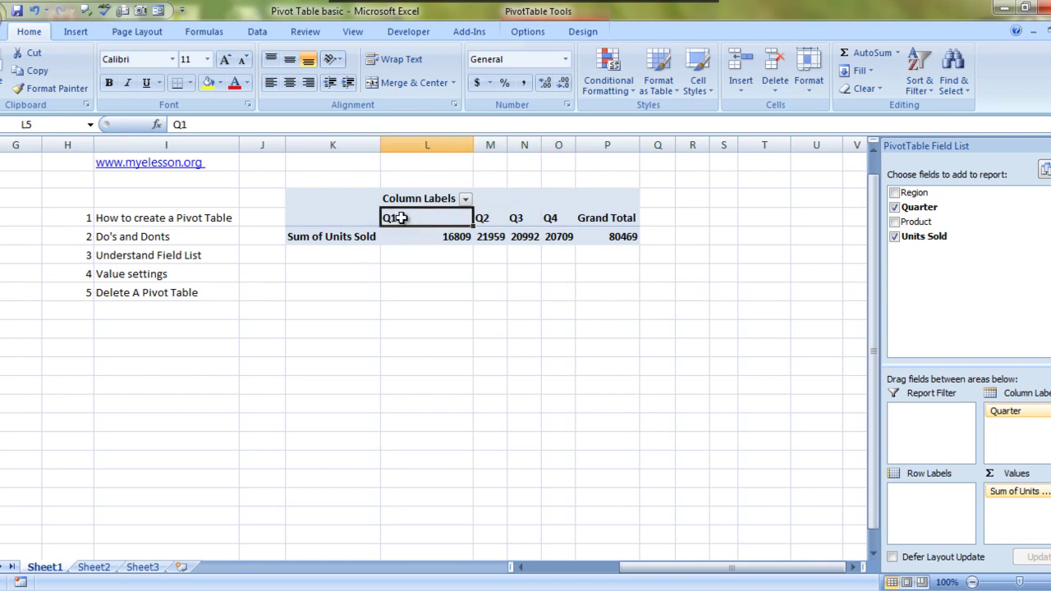
click(483, 218)
click(526, 217)
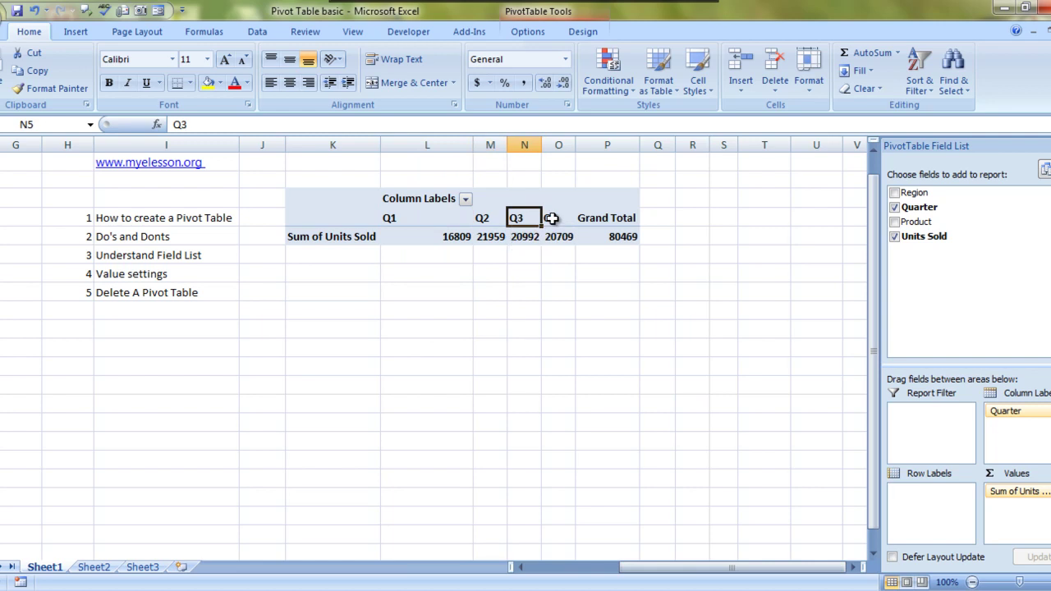
click(553, 219)
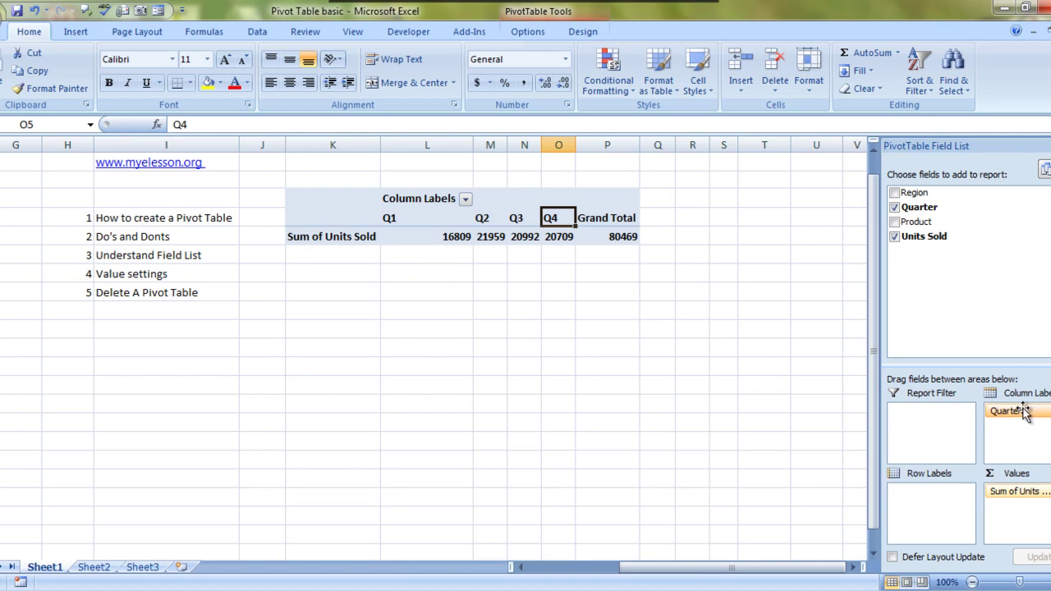
Move Quarter back to Row Labels so Q1–Q4 list down column K.
drag(1025, 415, 926, 523)
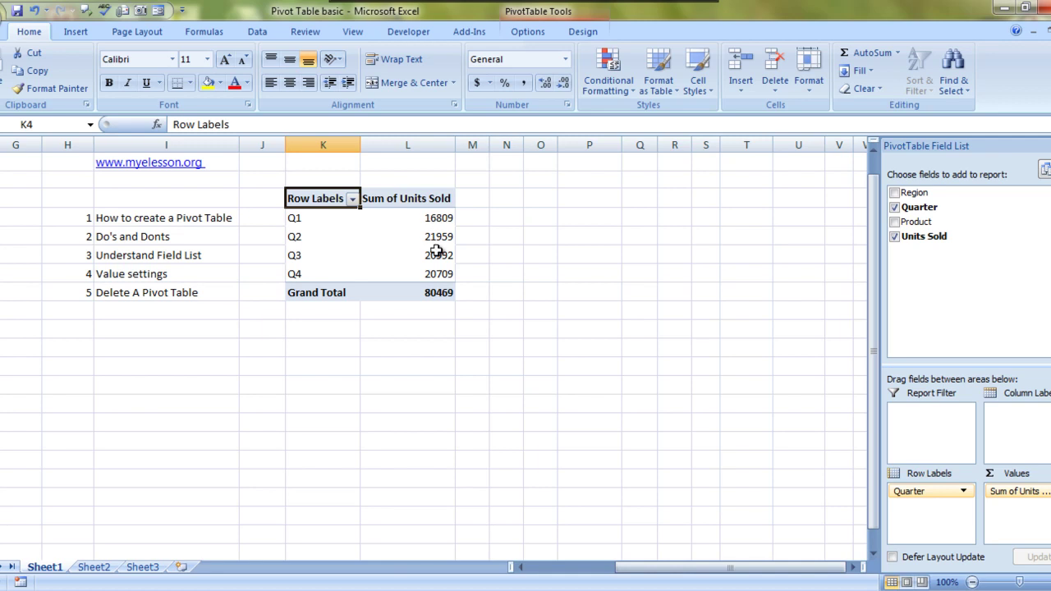
mouse_move(427, 262)
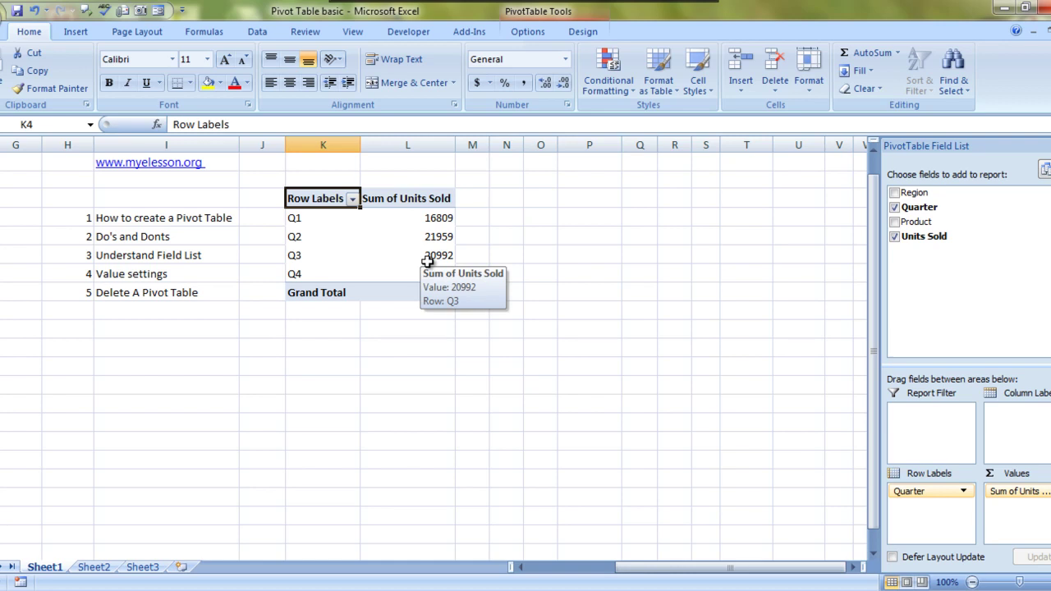
key(Left)
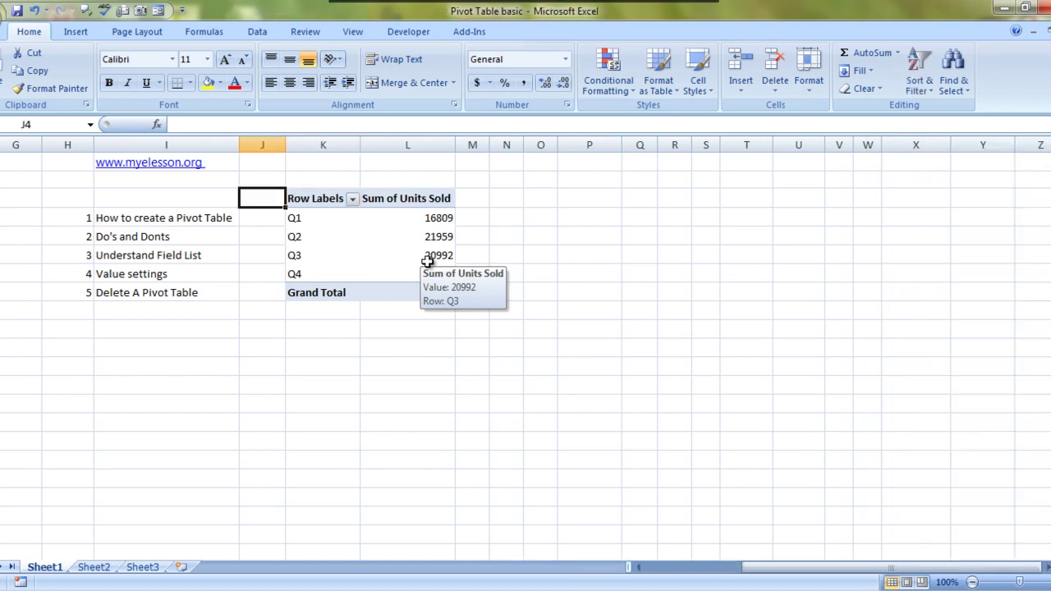
key(Home)
key(Right)
click(708, 240)
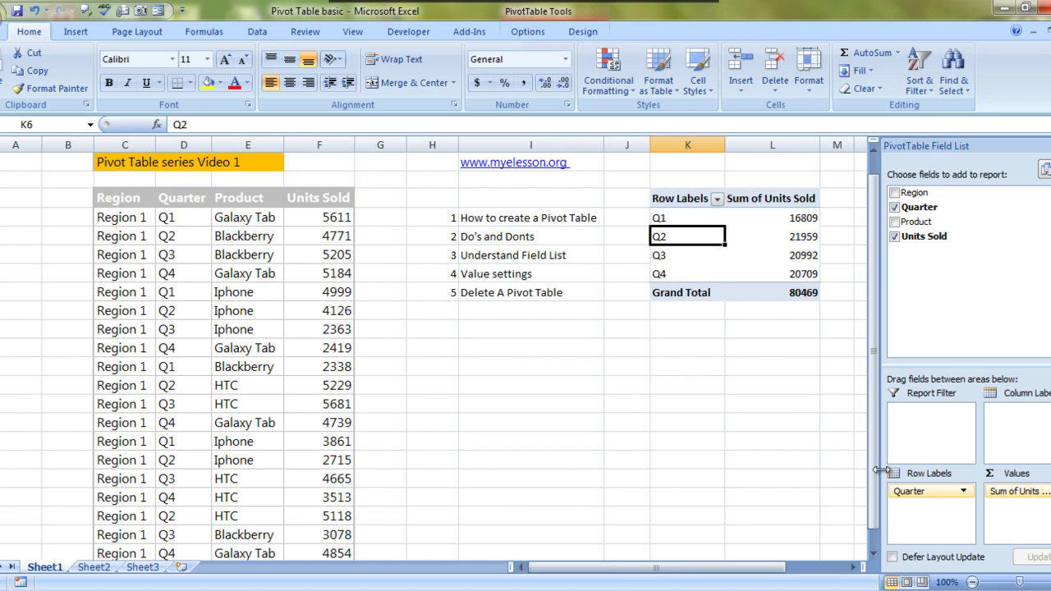
Change the value field's Custom Name from 'Sum of Units Sold' to 'Units Sold'.
click(803, 220)
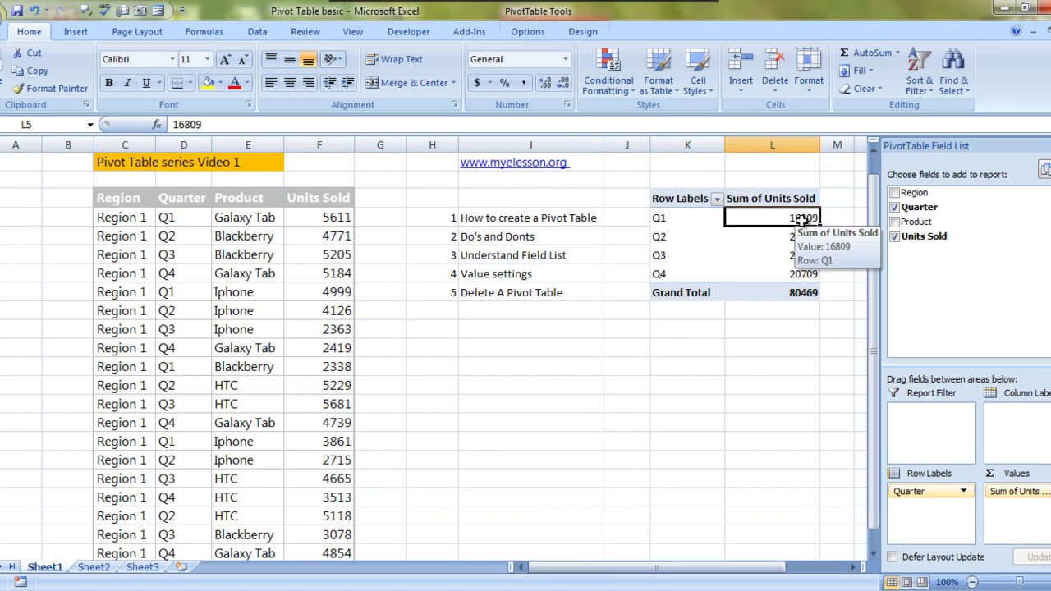
click(1036, 491)
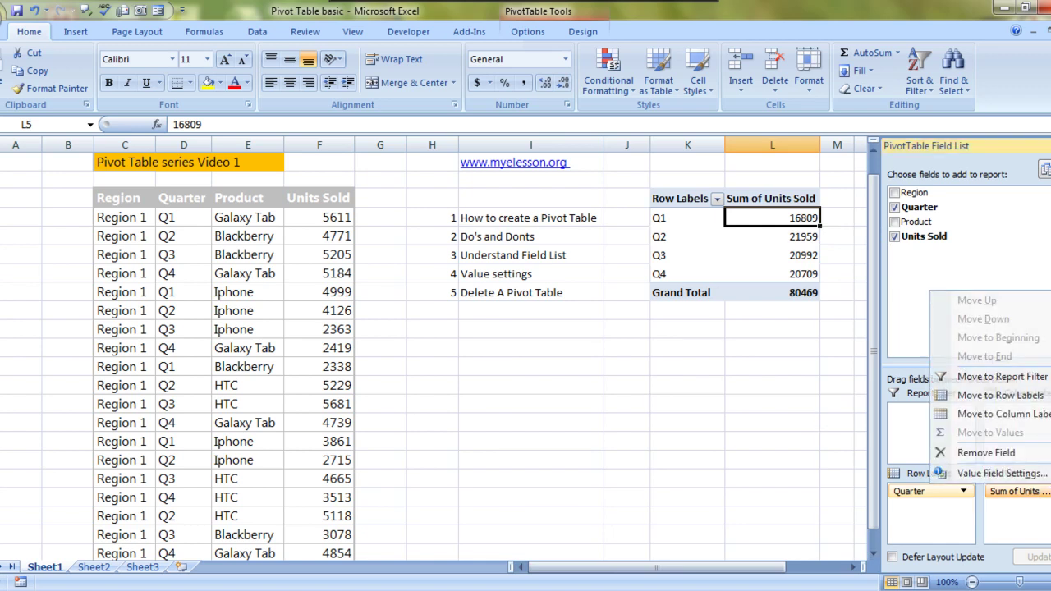
click(1026, 475)
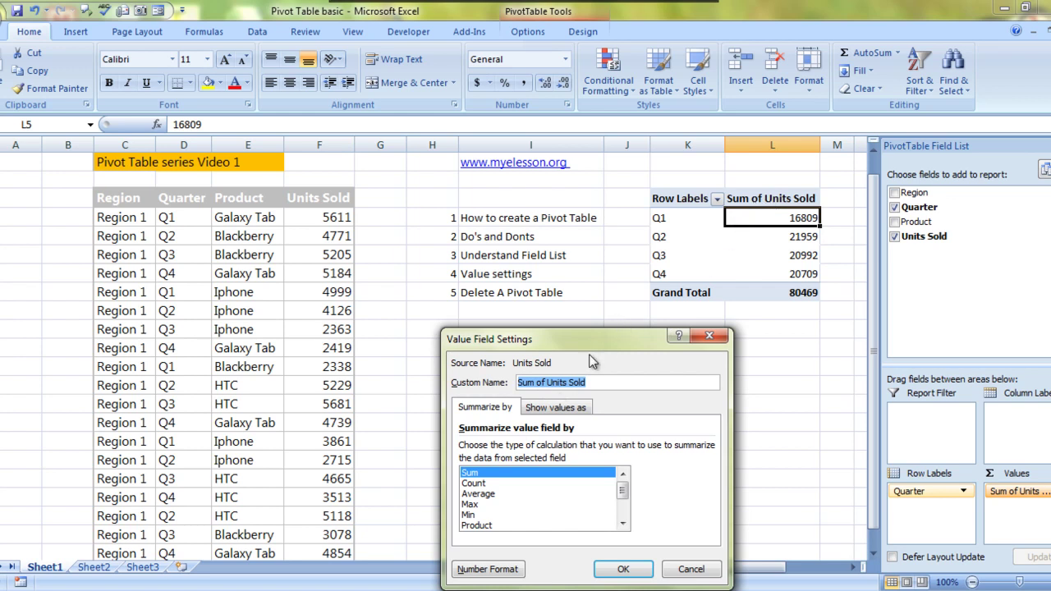
click(547, 384)
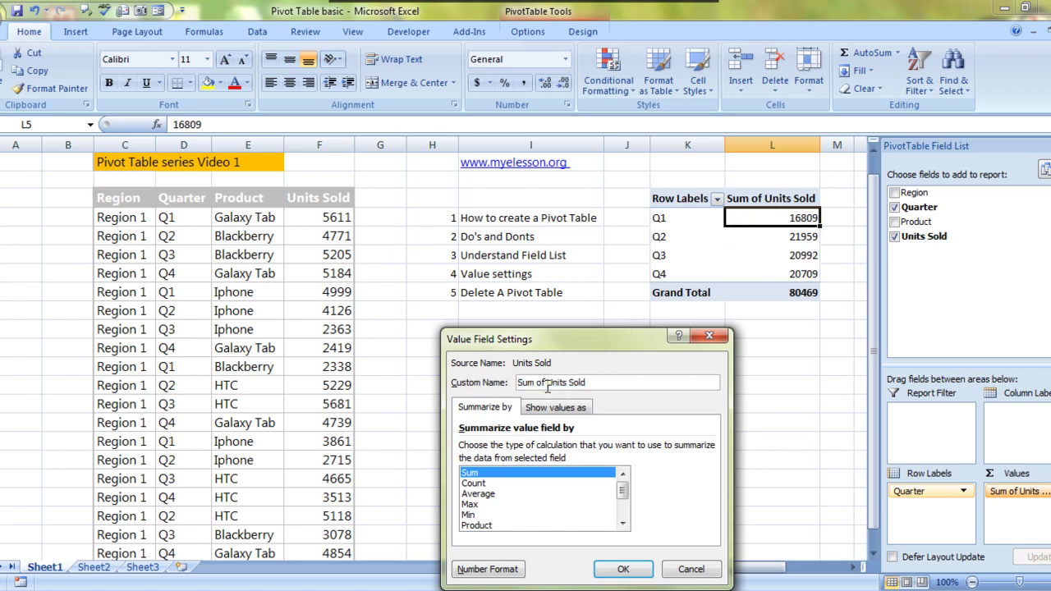
key(BackSpace)
key(BackSpace)
key(BackSpace)
key(BackSpace)
key(BackSpace)
key(BackSpace)
key(BackSpace)
click(485, 475)
click(549, 383)
key(BackSpace)
key(BackSpace)
key(BackSpace)
key(BackSpace)
key(BackSpace)
key(BackSpace)
key(BackSpace)
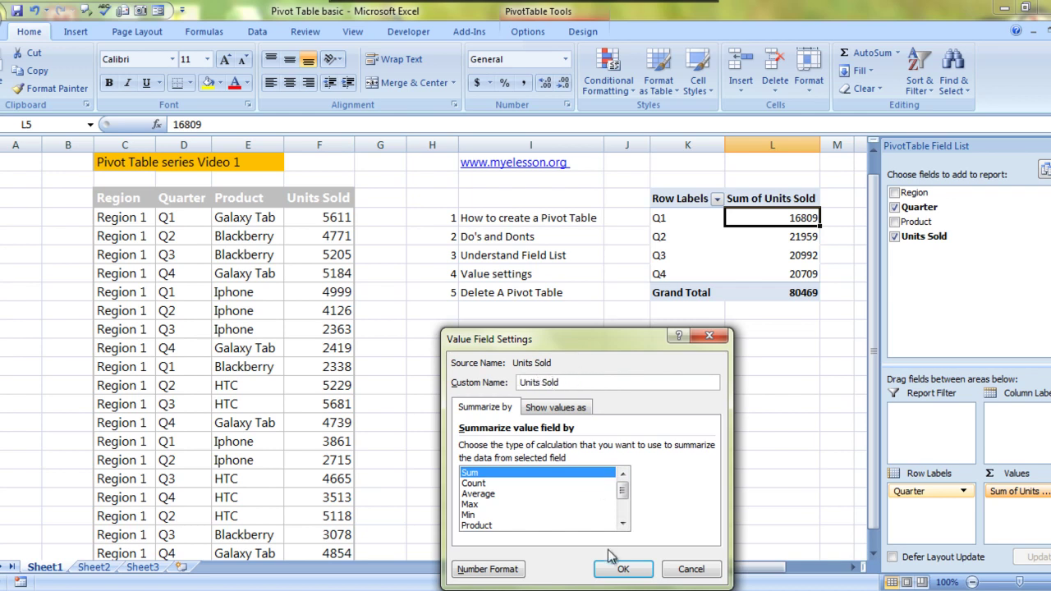
click(622, 569)
click(747, 422)
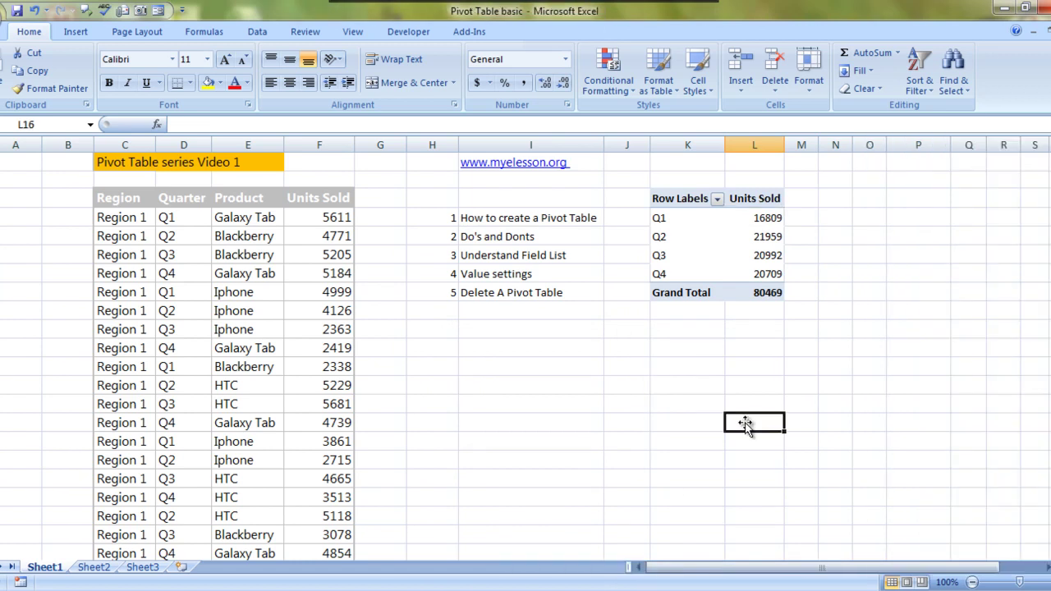
click(759, 231)
Switch the Units Sold value field to summarize by Count instead of Sum.
click(761, 216)
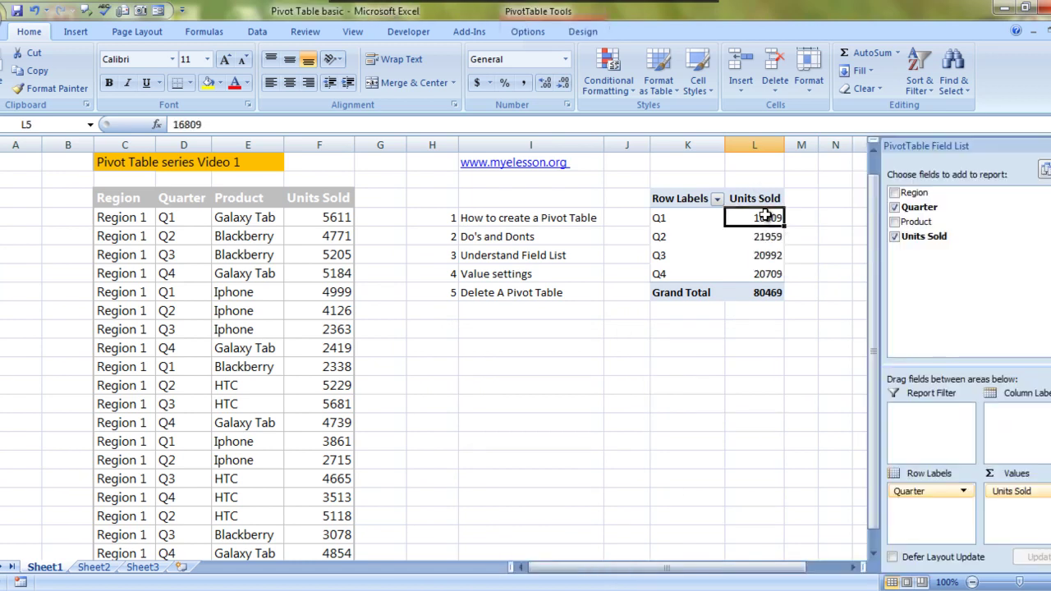
click(1027, 491)
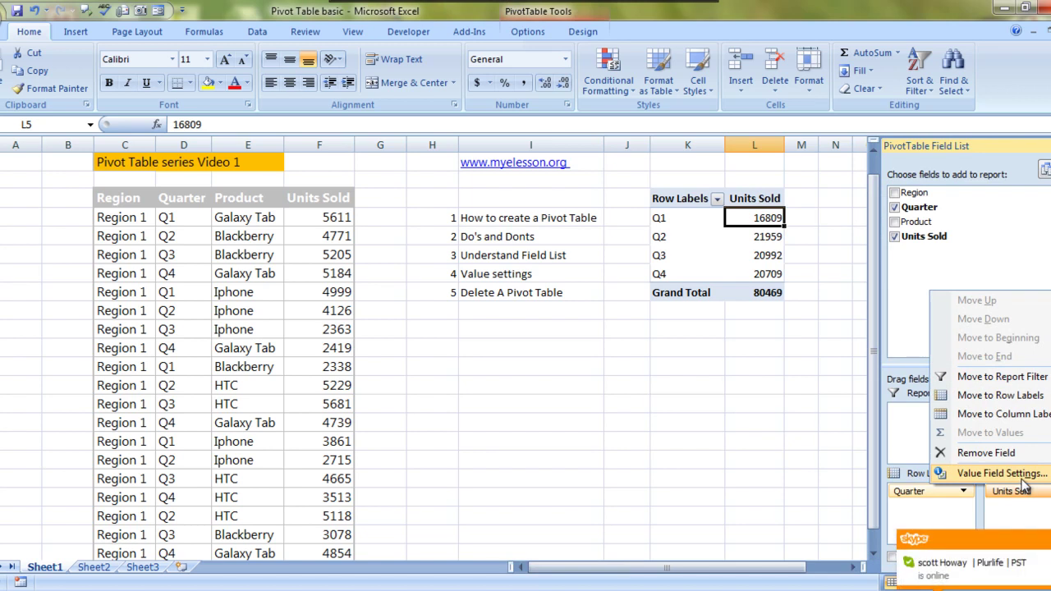
click(1022, 477)
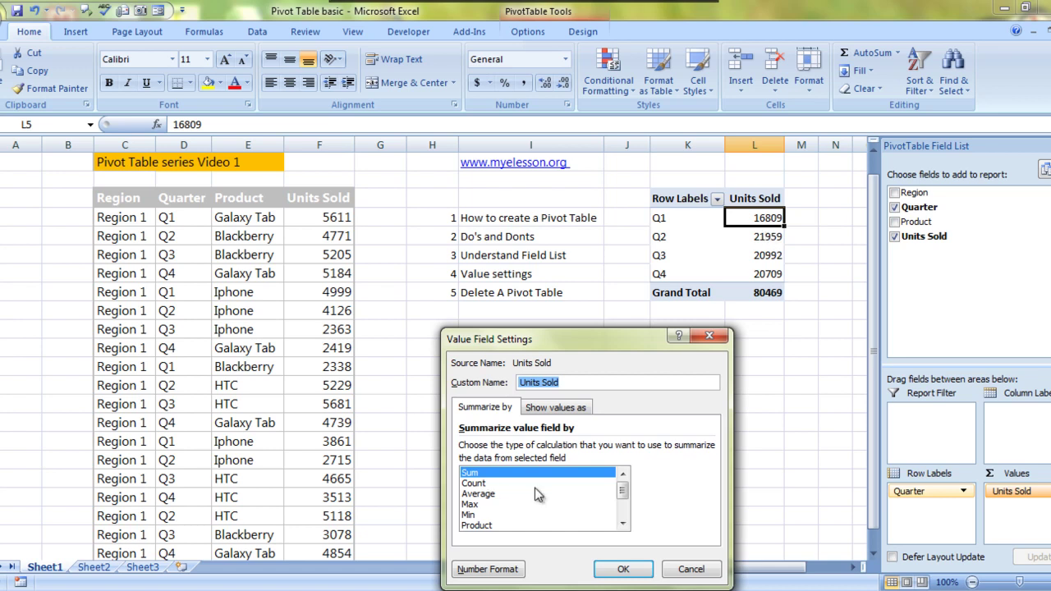
click(484, 486)
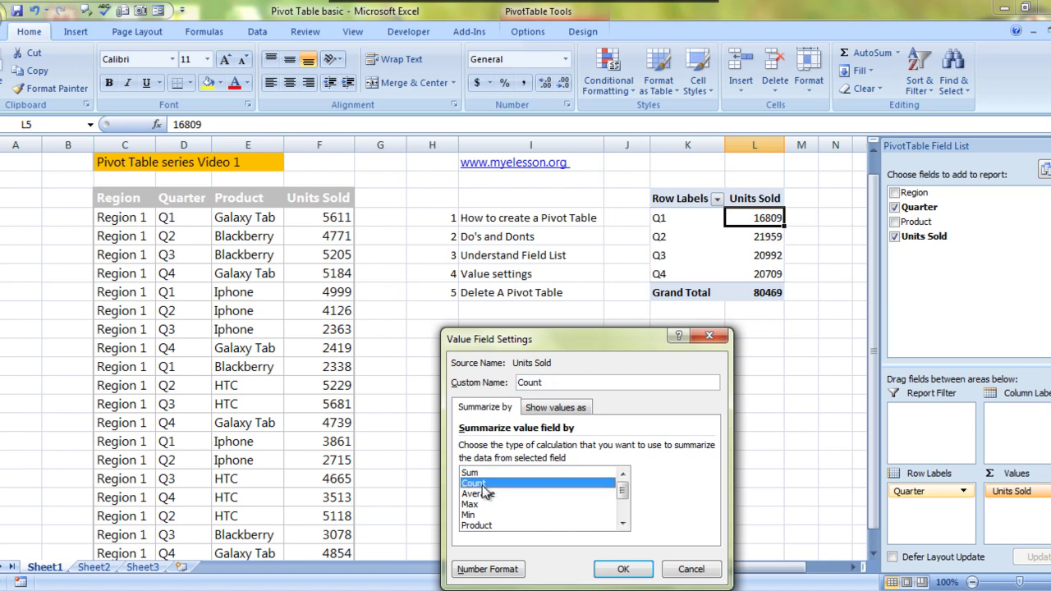
click(621, 569)
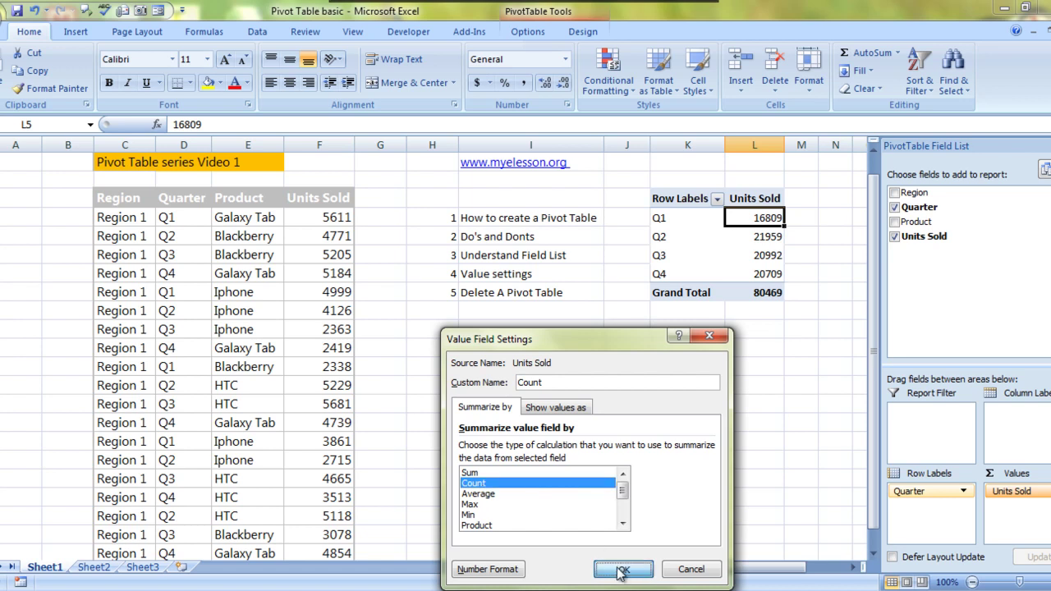
Check the per-quarter counts (Q1 4, Q2–Q4 5 each) against the source data rows.
click(688, 432)
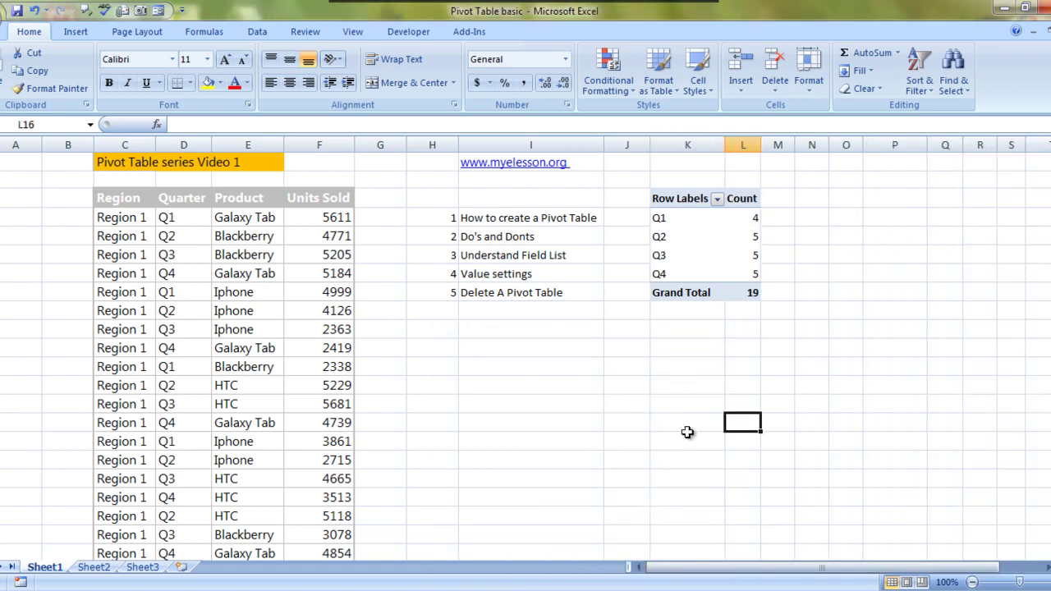
key(Up)
key(Up)
key(Up)
key(Up)
key(Up)
key(Up)
key(Up)
key(Up)
key(Up)
key(Up)
key(Up)
key(Left)
key(Right)
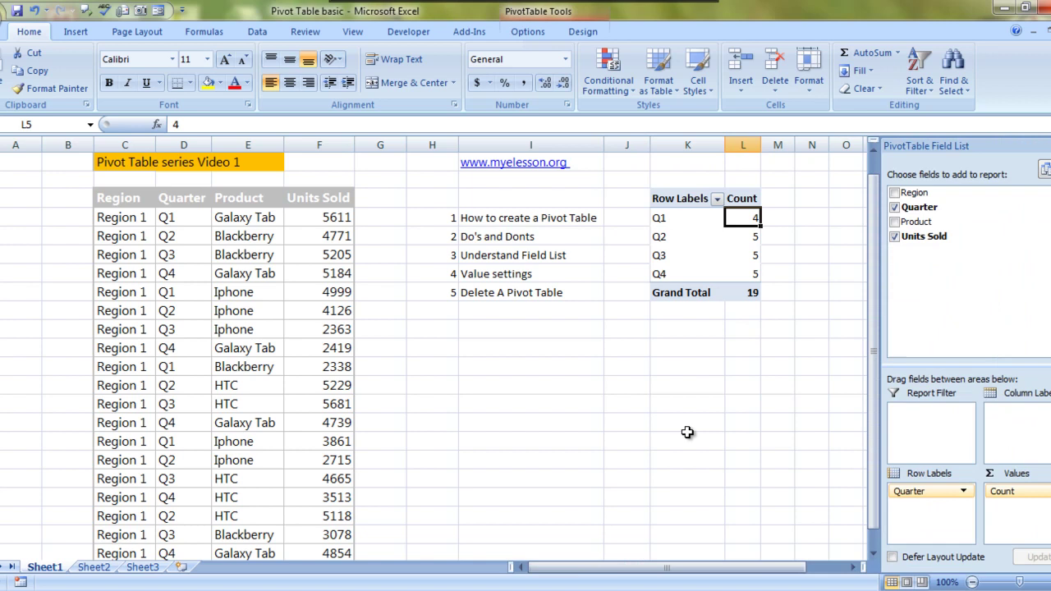
key(Down)
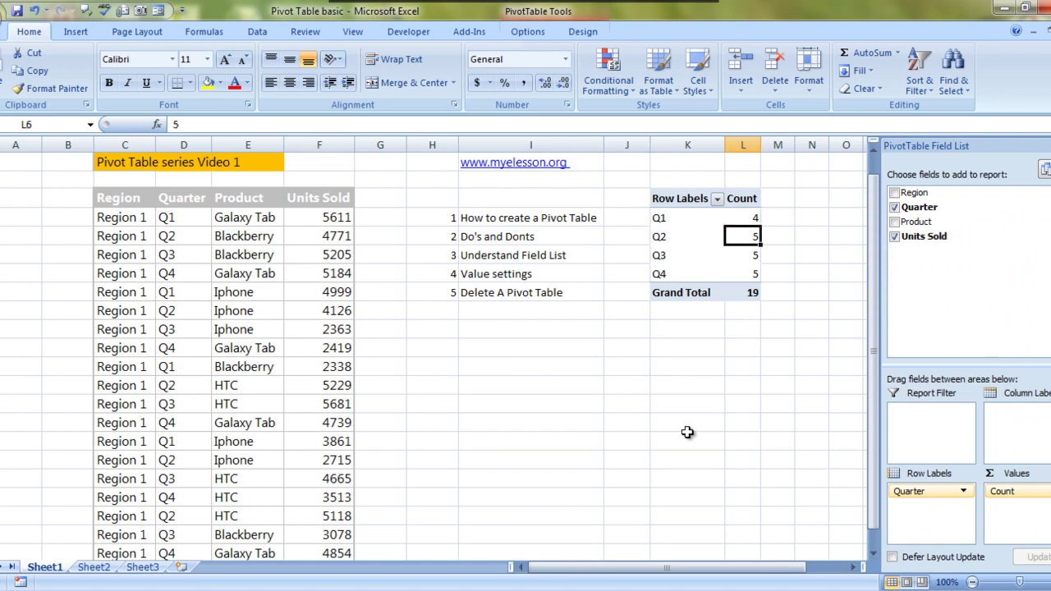
key(Down)
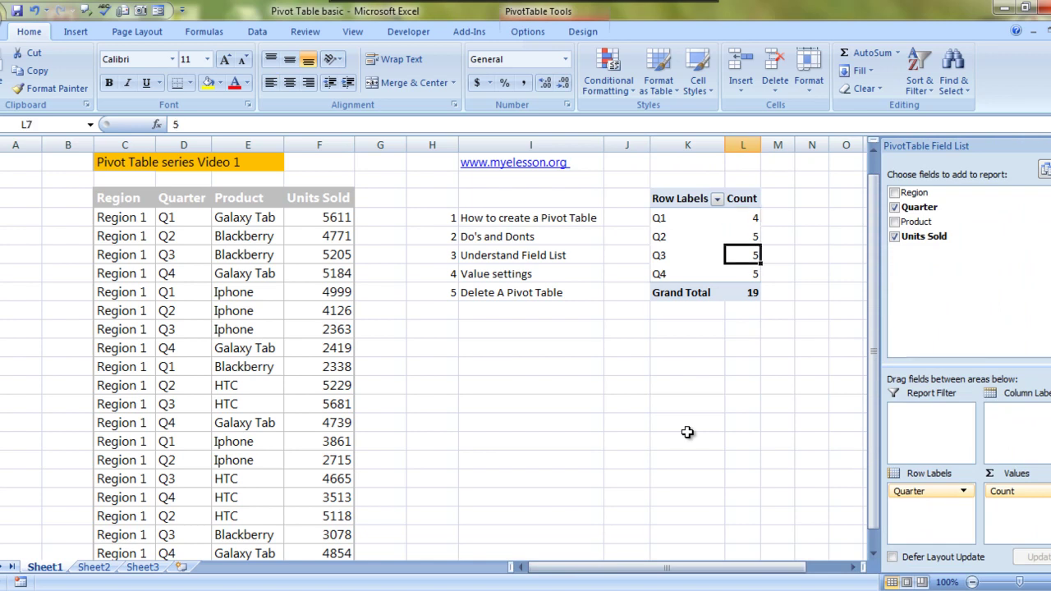
key(Down)
click(187, 218)
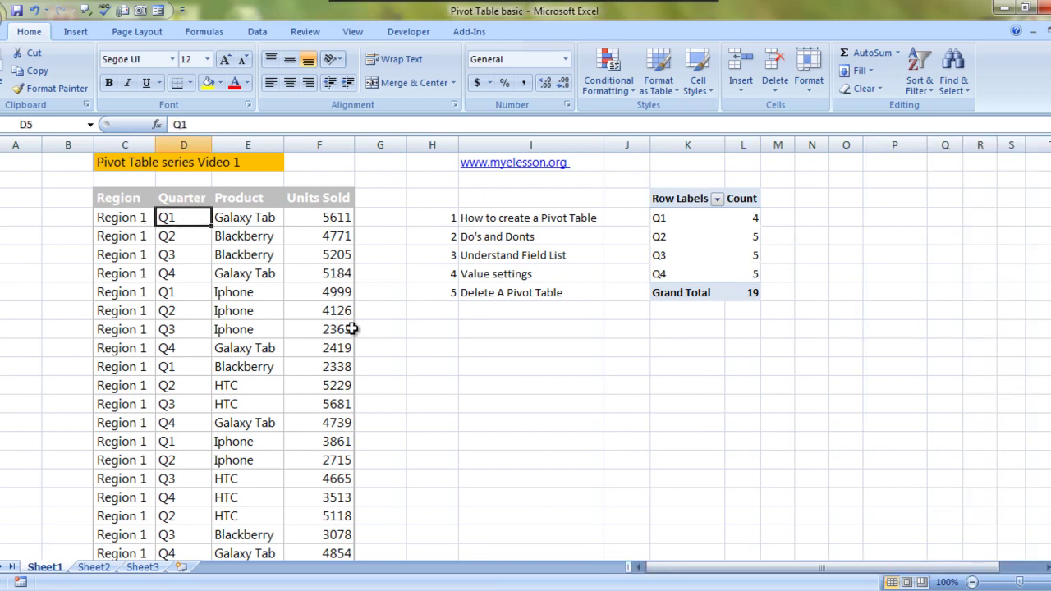
click(750, 217)
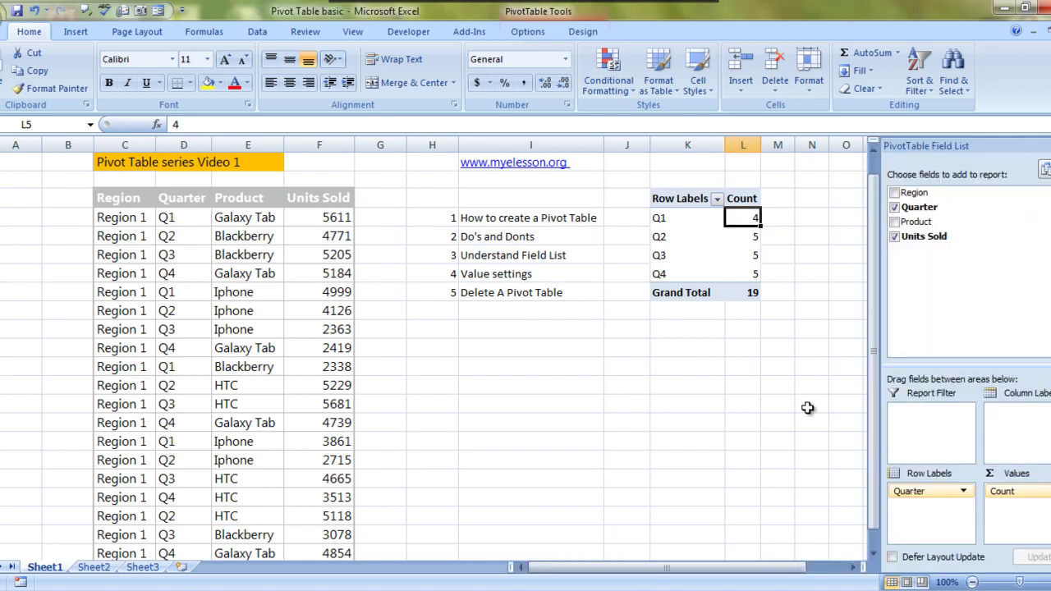
Summarize Units Sold by Average: Q1 4202.25, Q2 4391.8, Q3 4198.4, Q4 4141.8.
click(1023, 493)
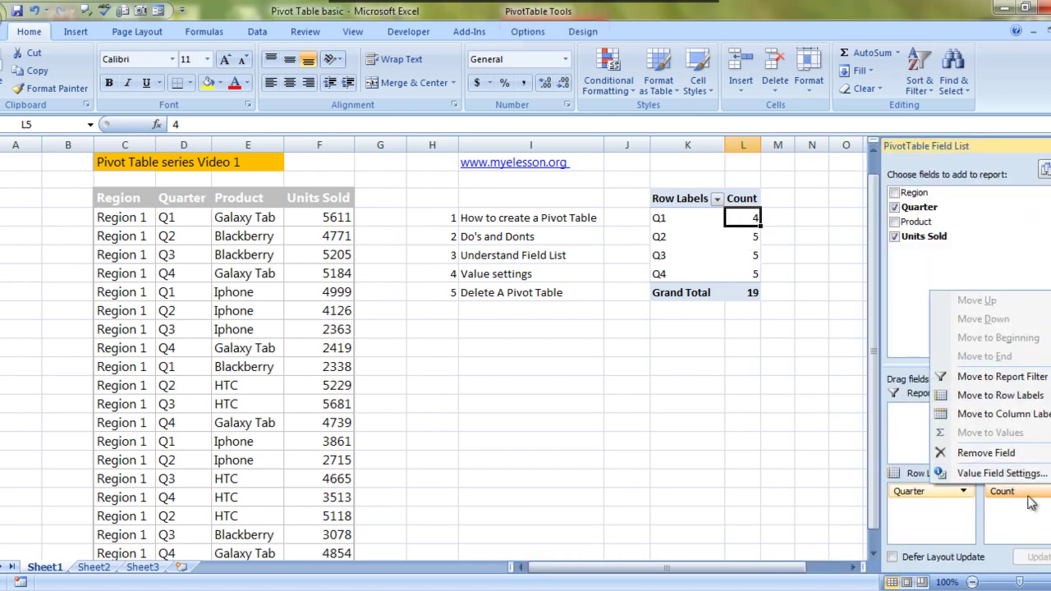
click(1017, 474)
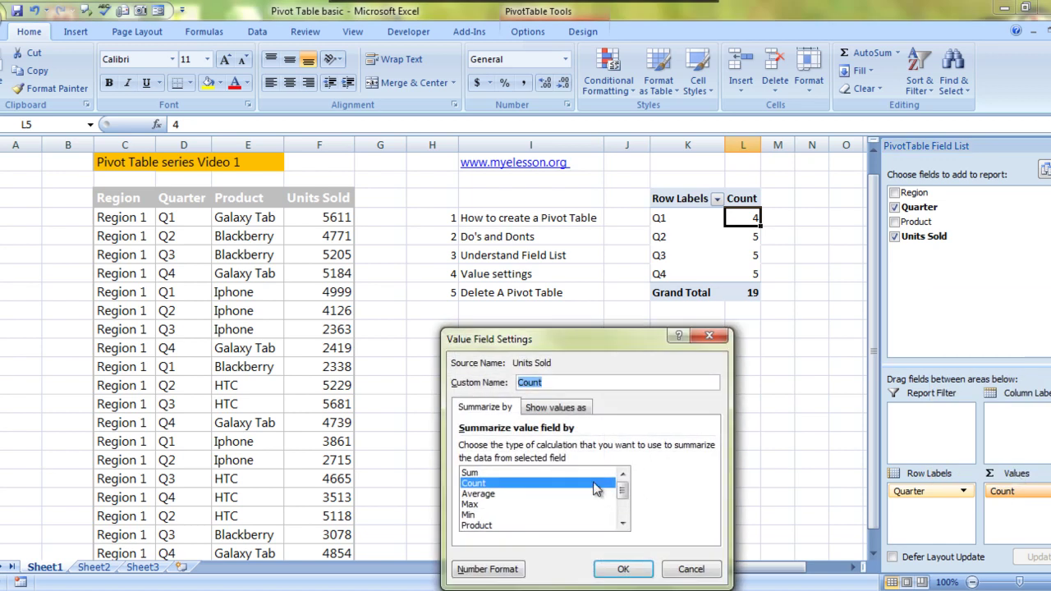
click(497, 494)
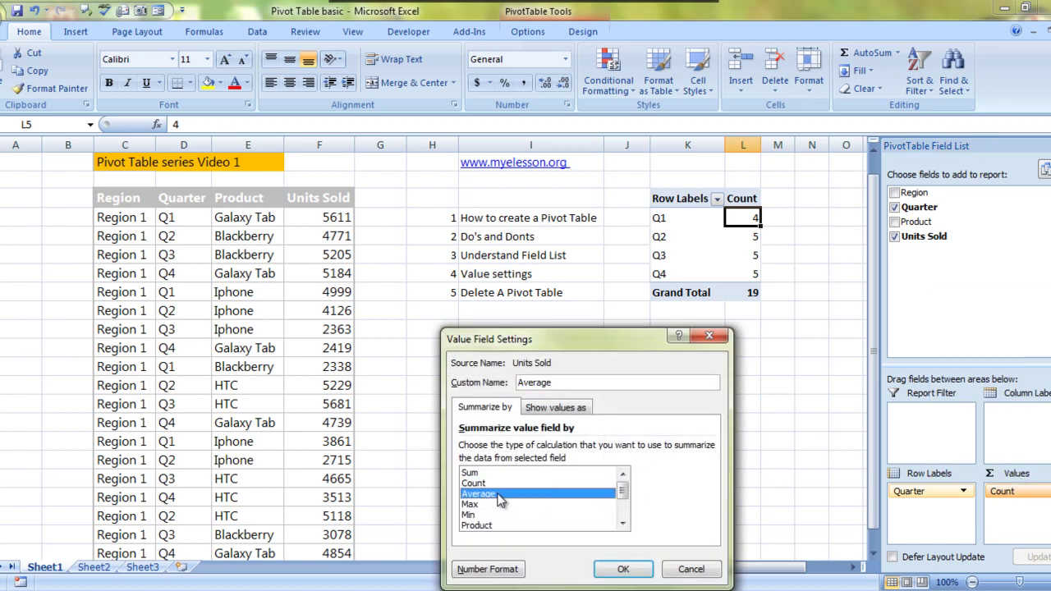
click(624, 569)
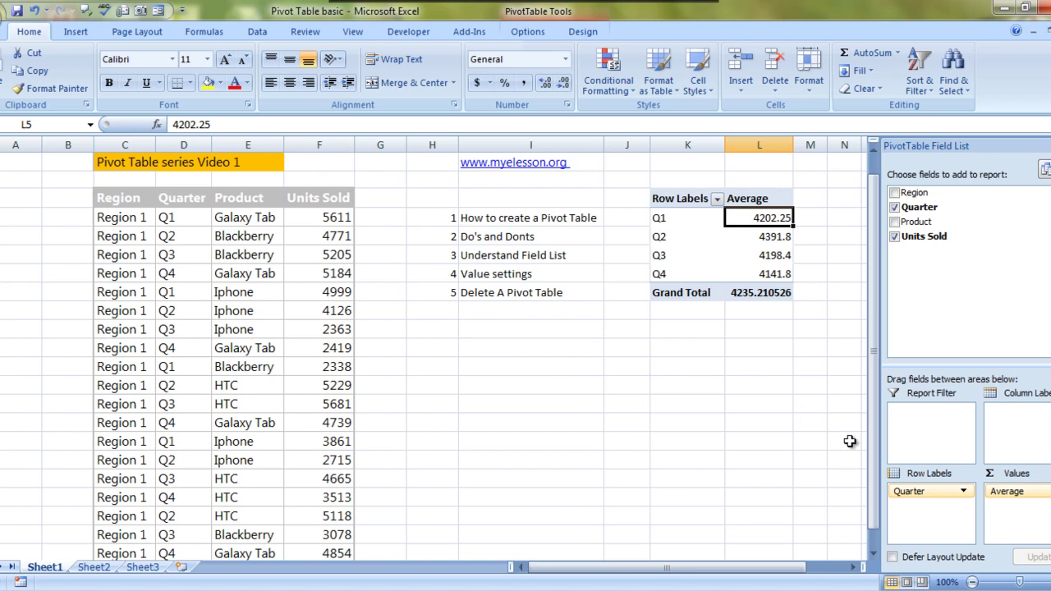
Summarize Units Sold by Max and verify against source values 5611 and 5229.
click(1017, 491)
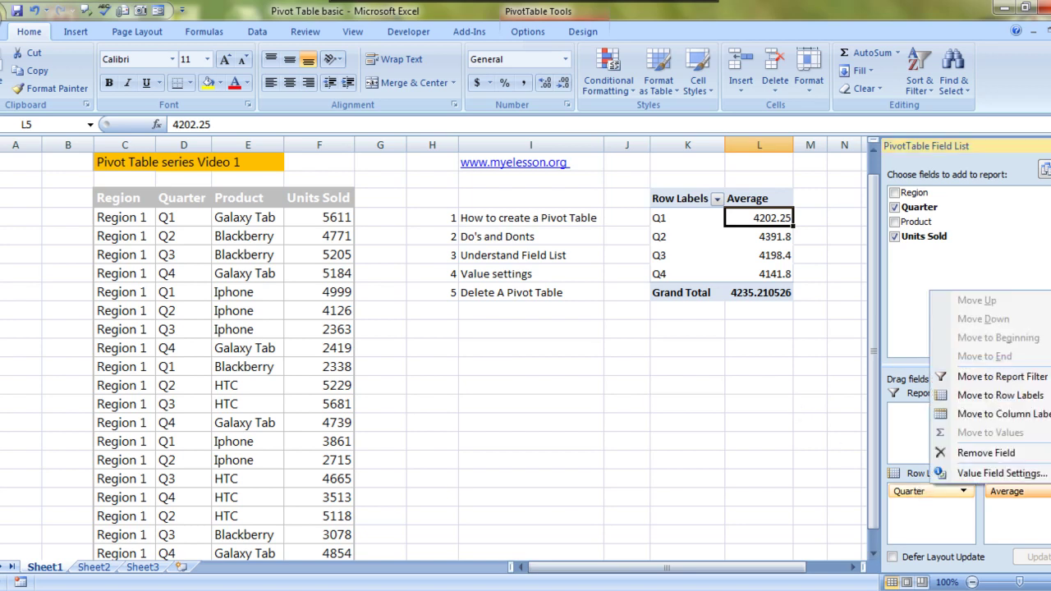
click(990, 472)
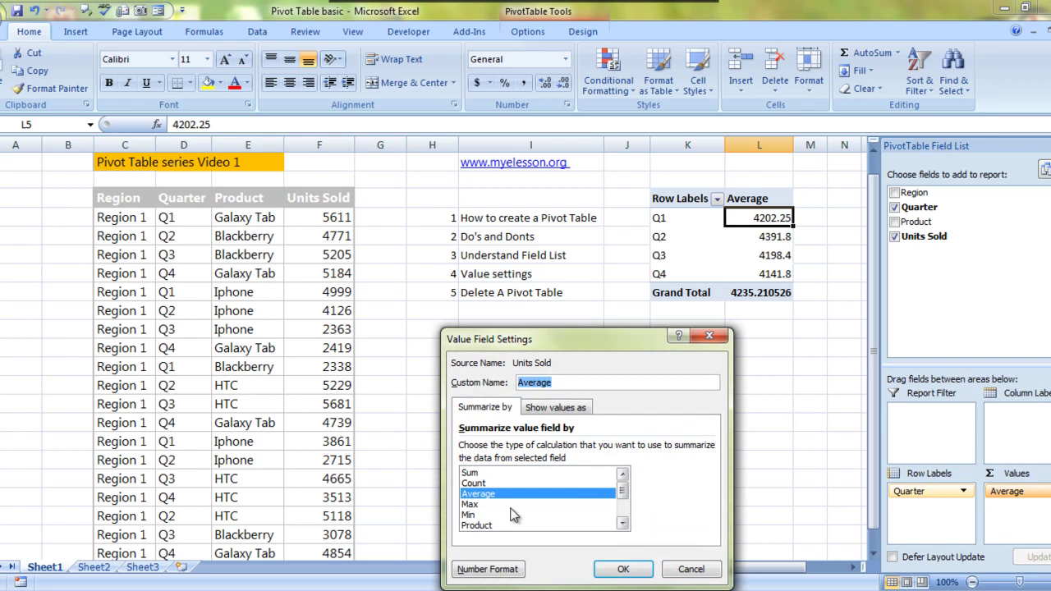
click(490, 504)
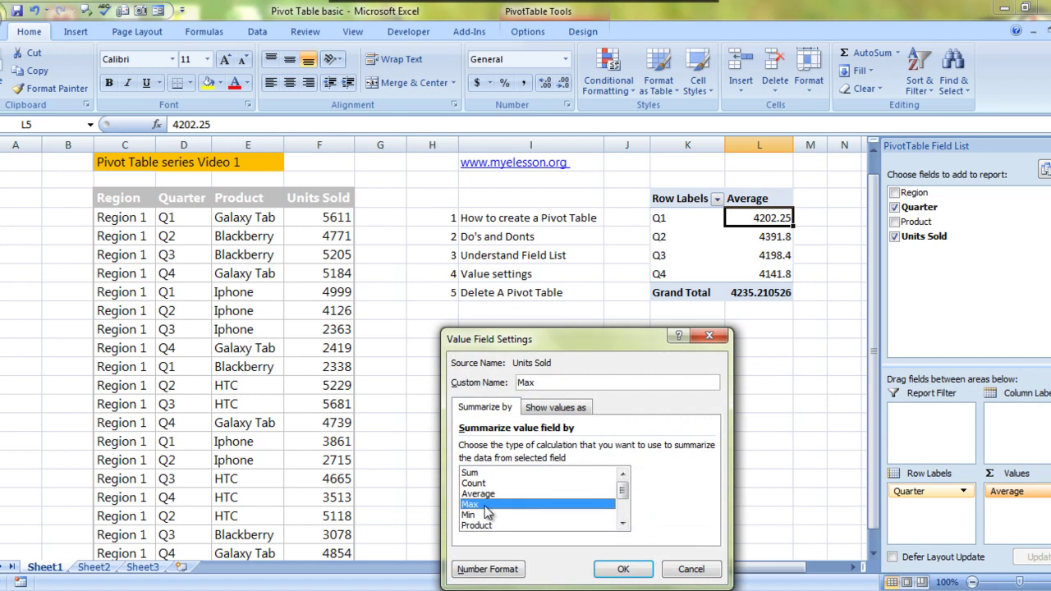
click(623, 570)
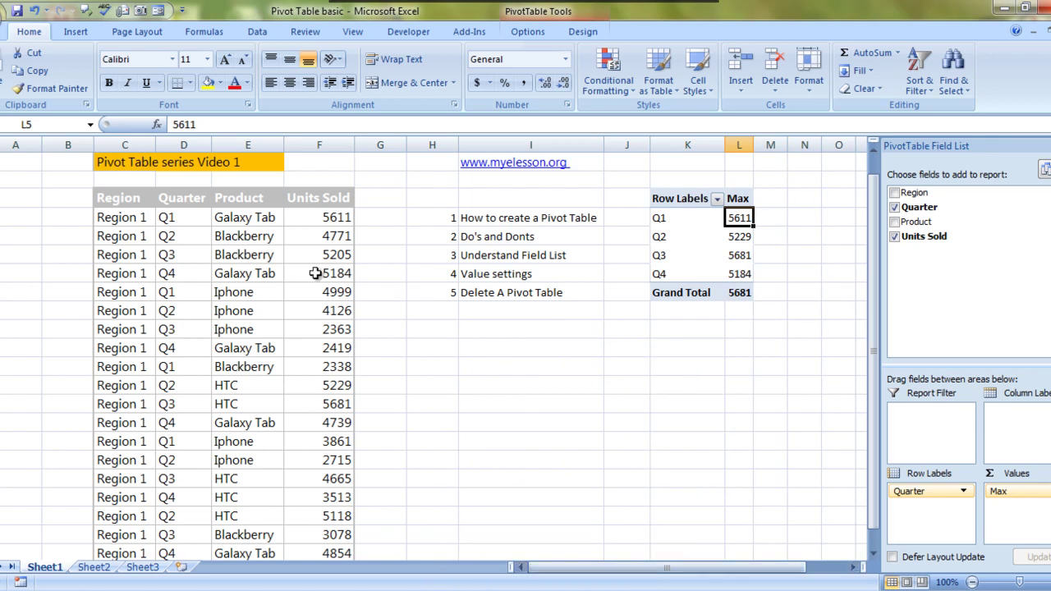
click(331, 220)
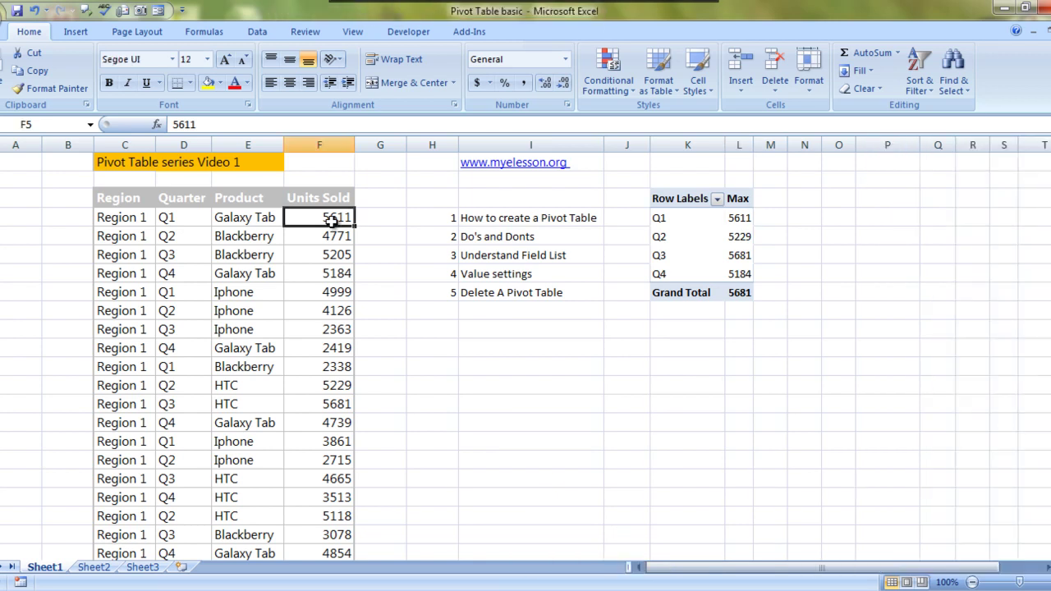
click(335, 389)
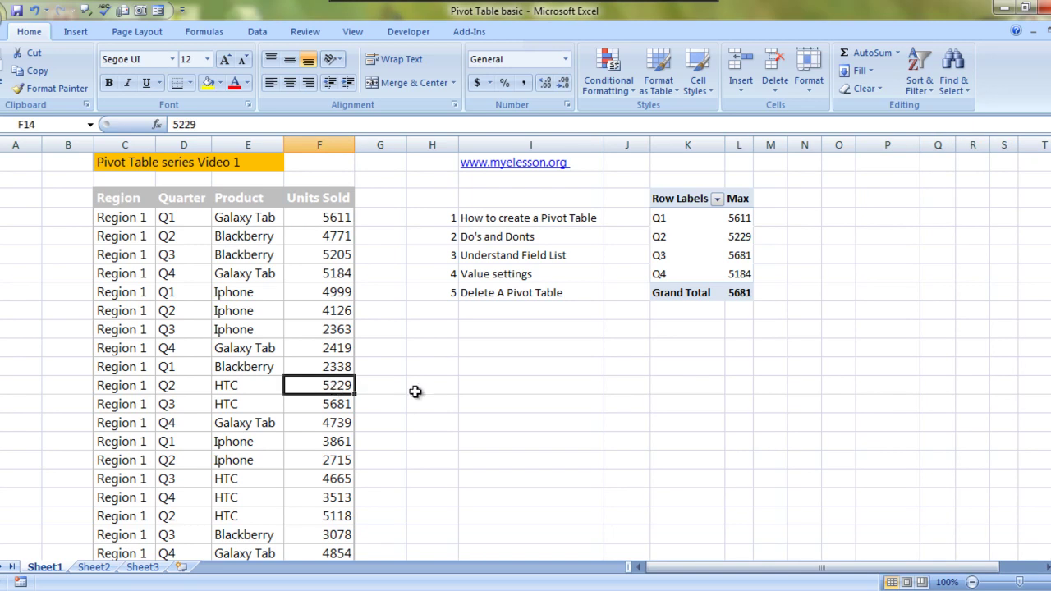
click(734, 231)
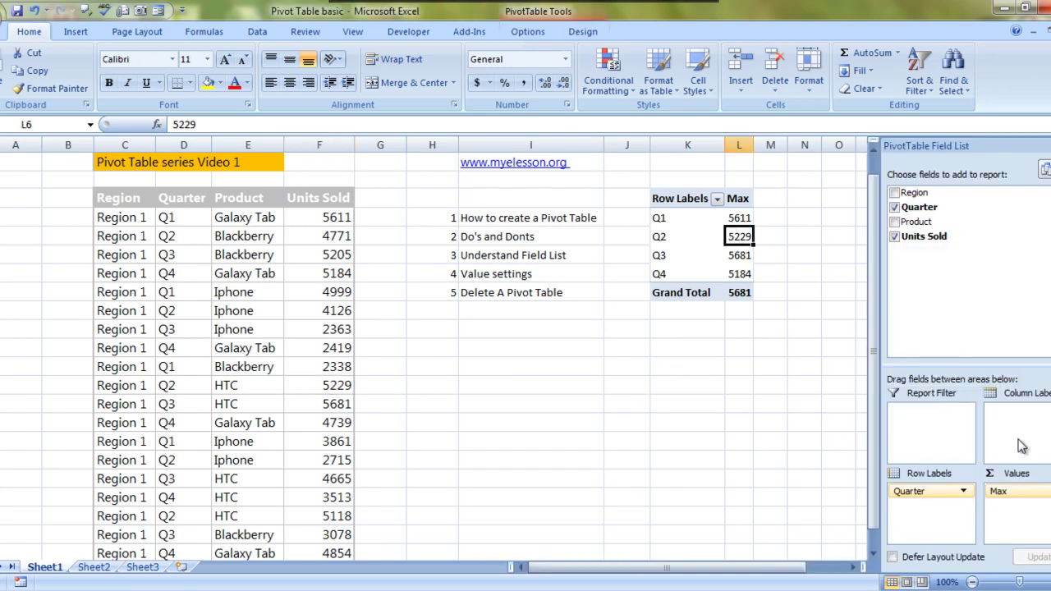
Summarize Units Sold by Min: Q1 2338, Q2 2715, Q3 2363, Q4 2419.
click(1005, 491)
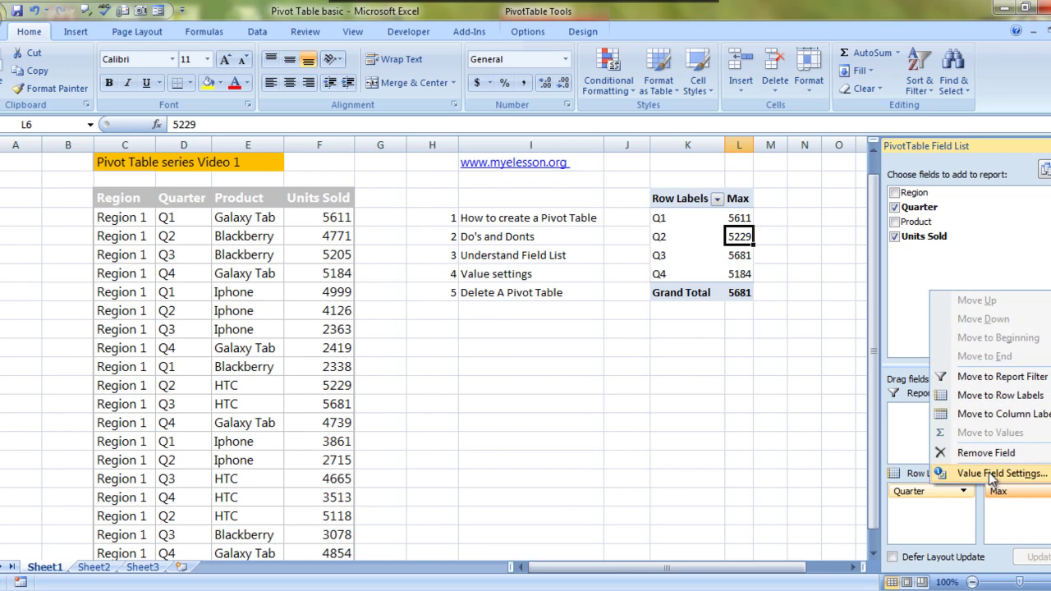
click(989, 473)
click(473, 515)
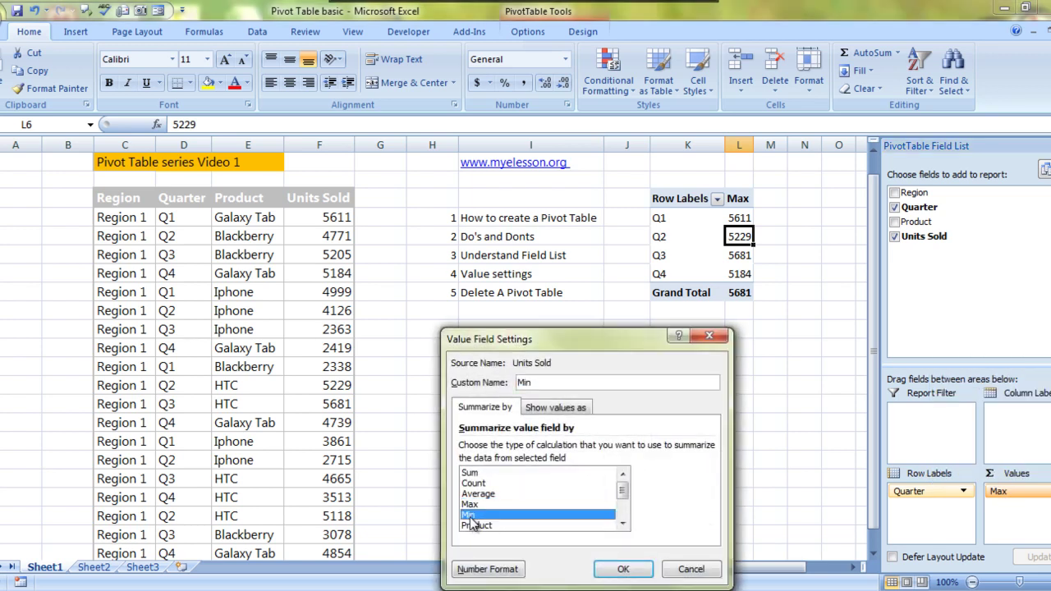
click(634, 571)
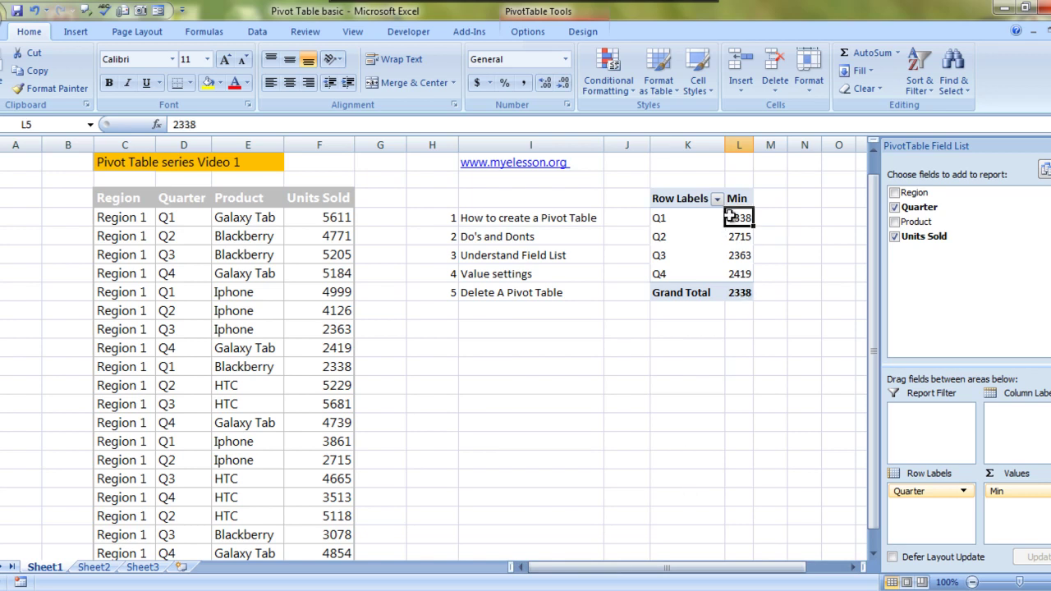
mouse_move(729, 215)
key(Down)
key(Down)
key(Down)
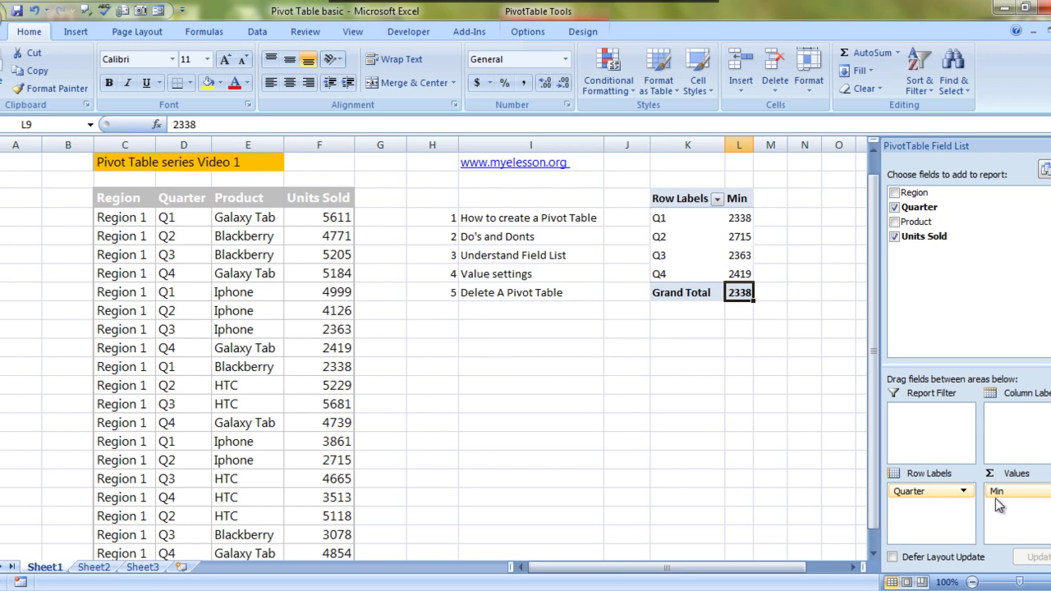
Try naming the Min value field Product; after two duplicate-name errors, cancel and keep Min.
click(1040, 490)
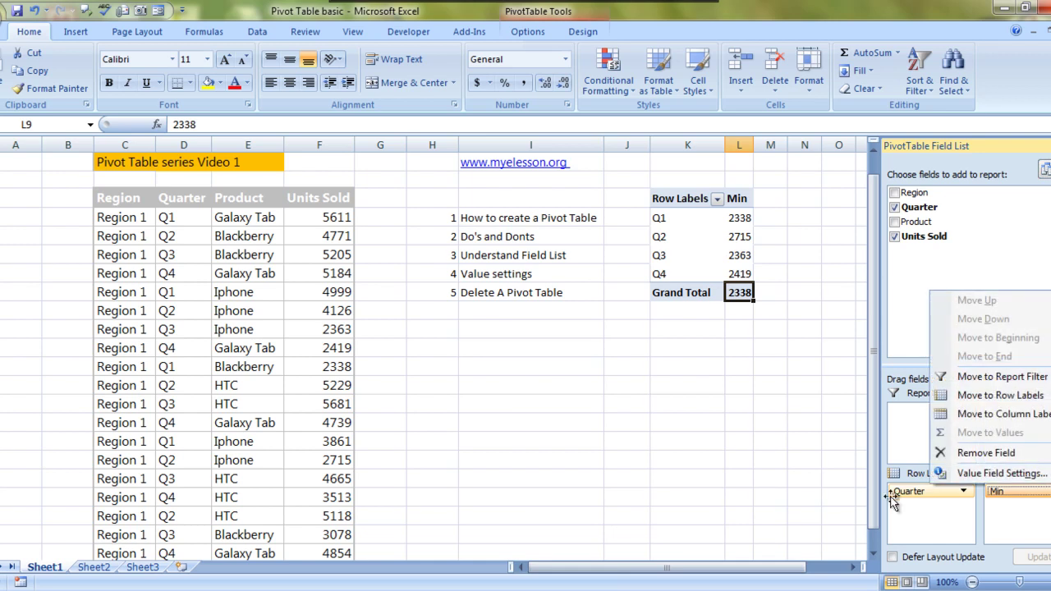
click(996, 475)
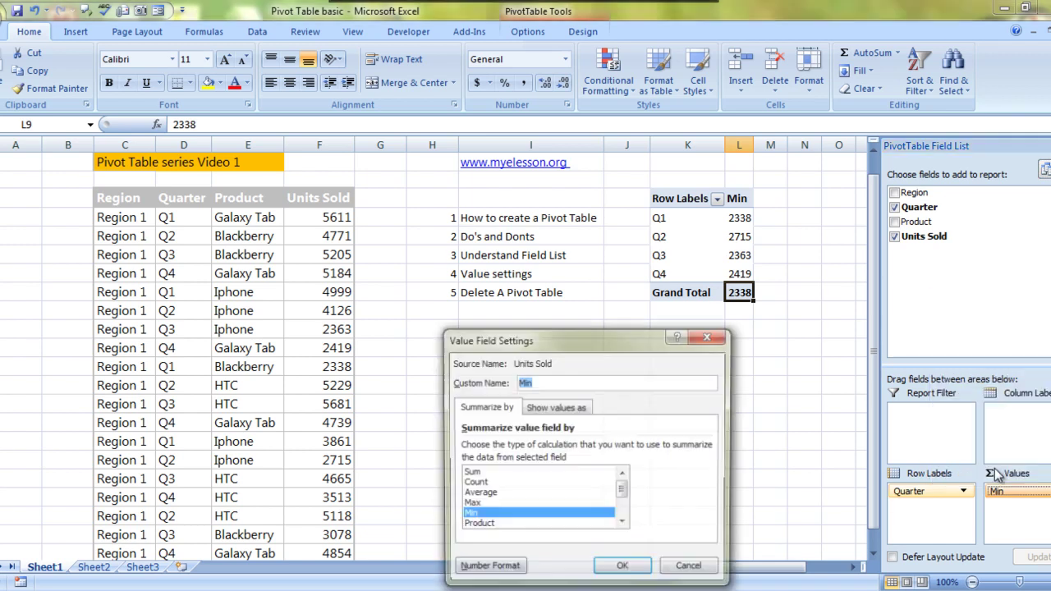
click(519, 527)
click(625, 570)
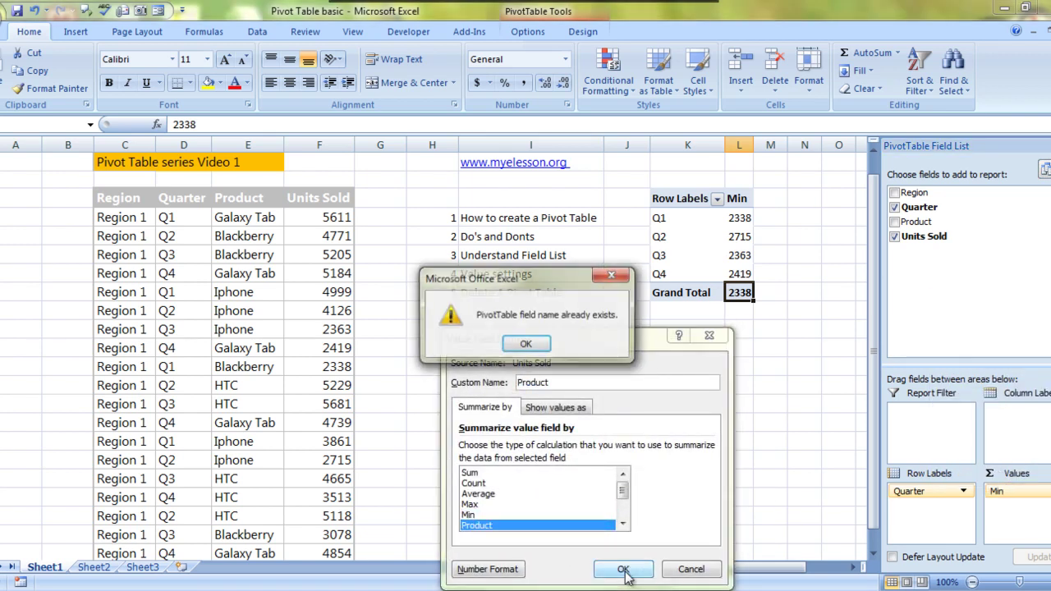
click(528, 345)
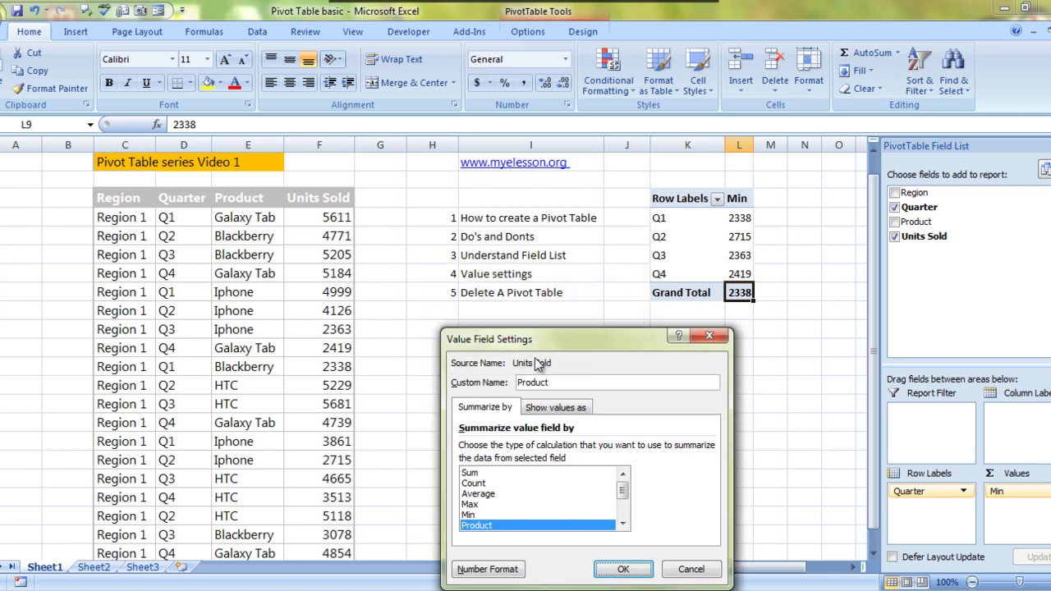
click(628, 573)
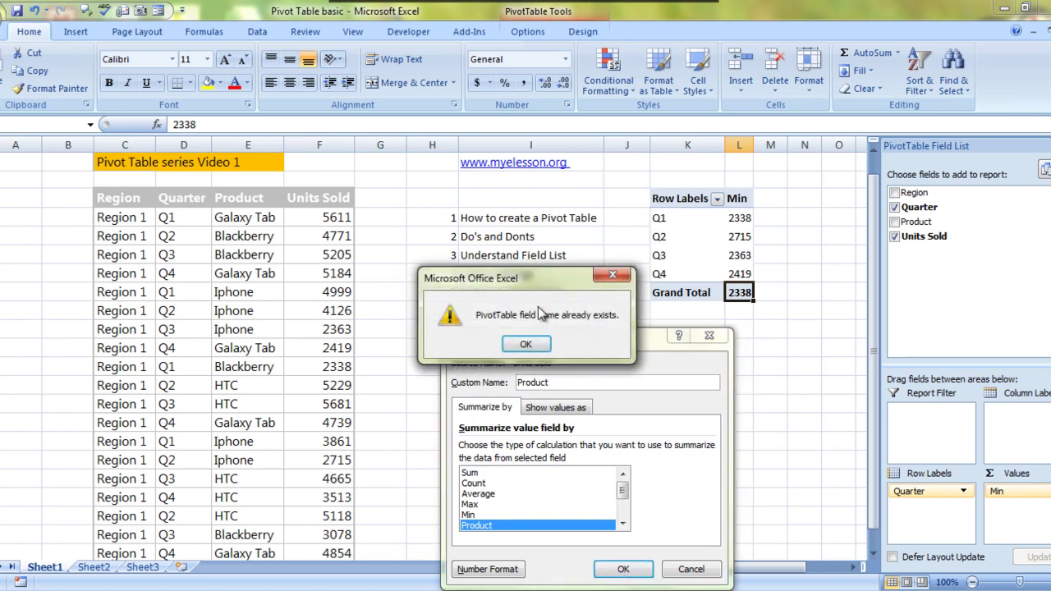
click(612, 278)
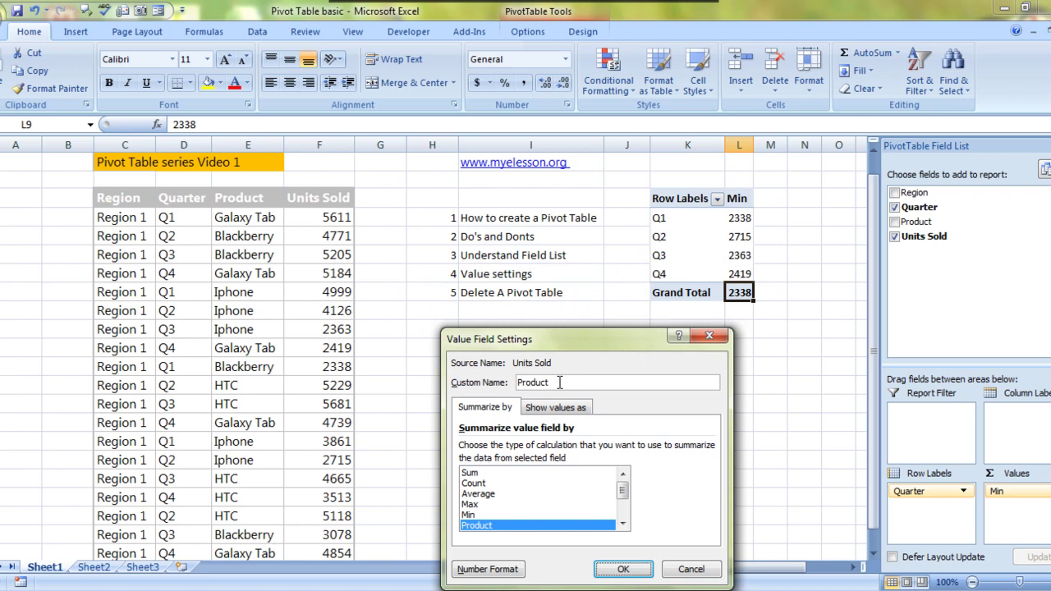
double_click(559, 378)
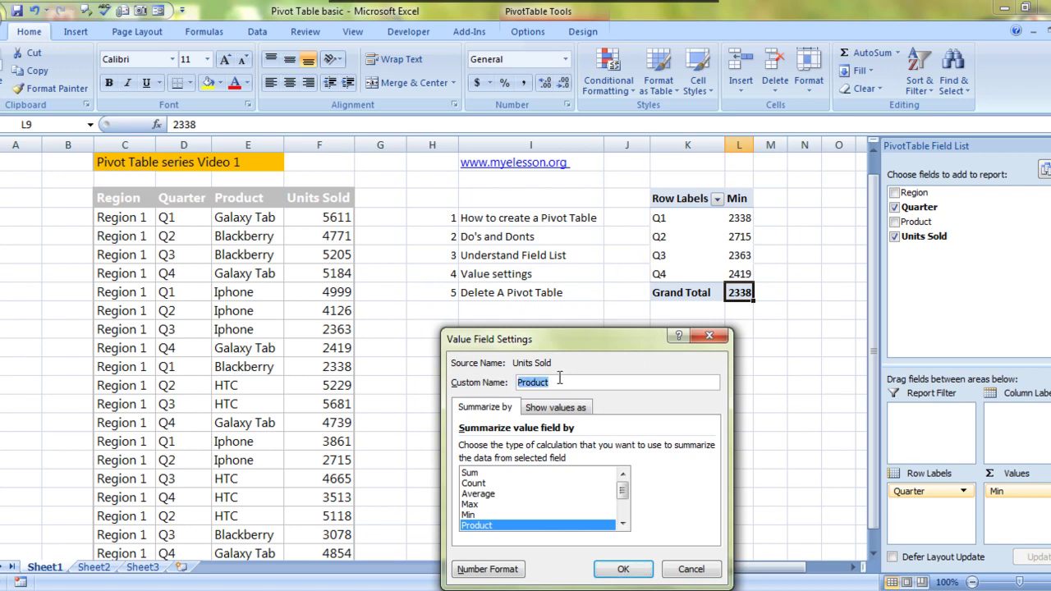
click(711, 336)
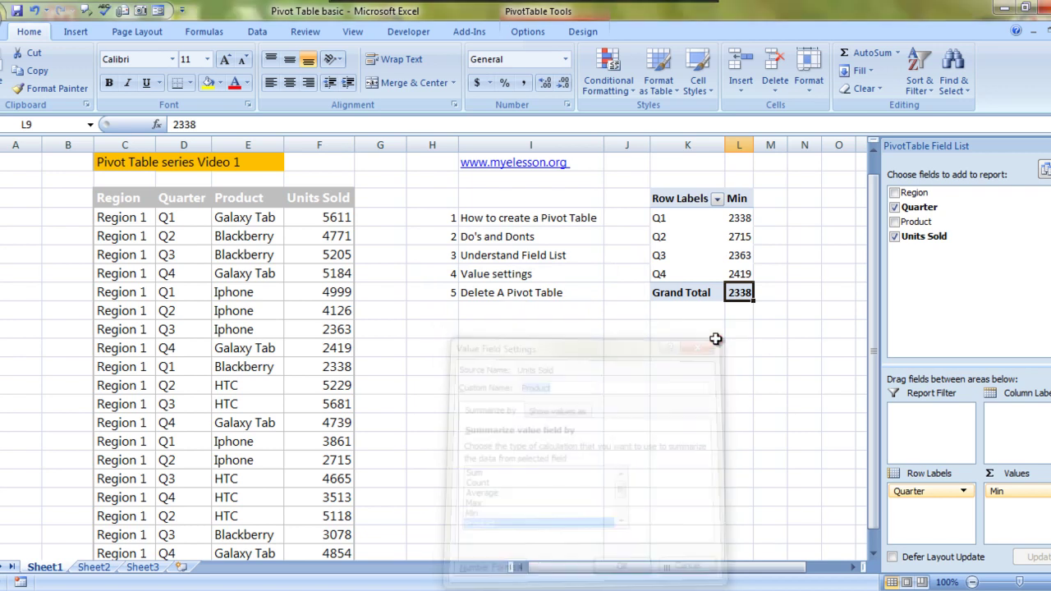
click(1009, 489)
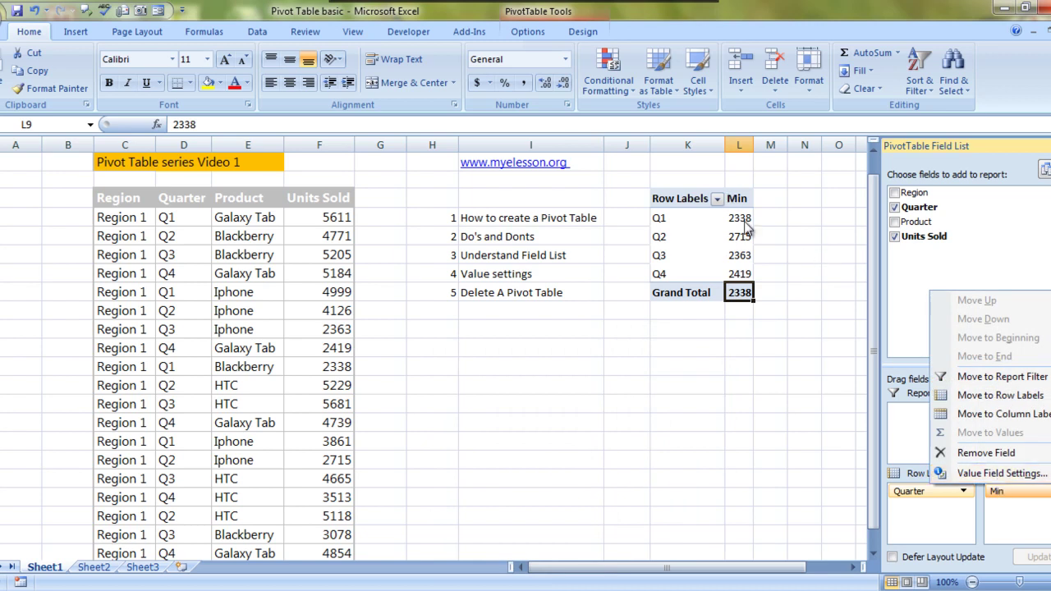
Change the Min value field's custom name to 'unit sold'.
click(741, 237)
click(740, 217)
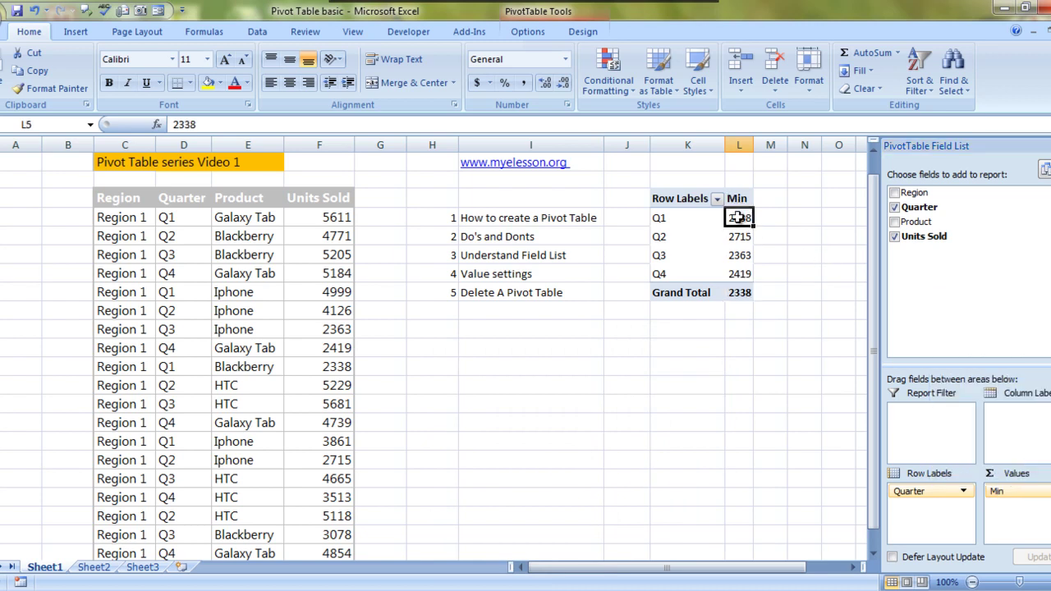
click(1029, 490)
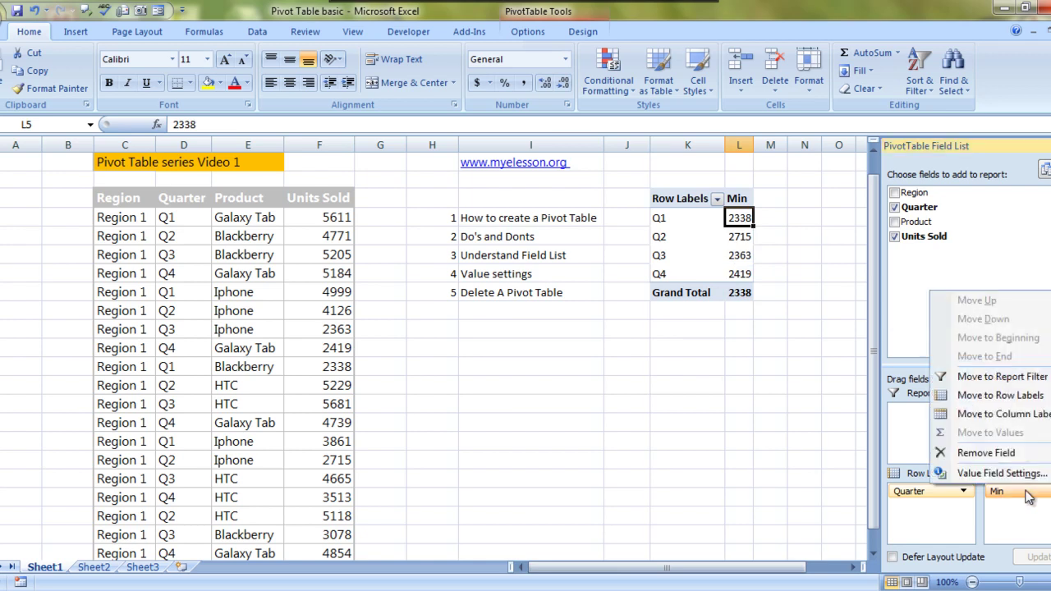
click(994, 477)
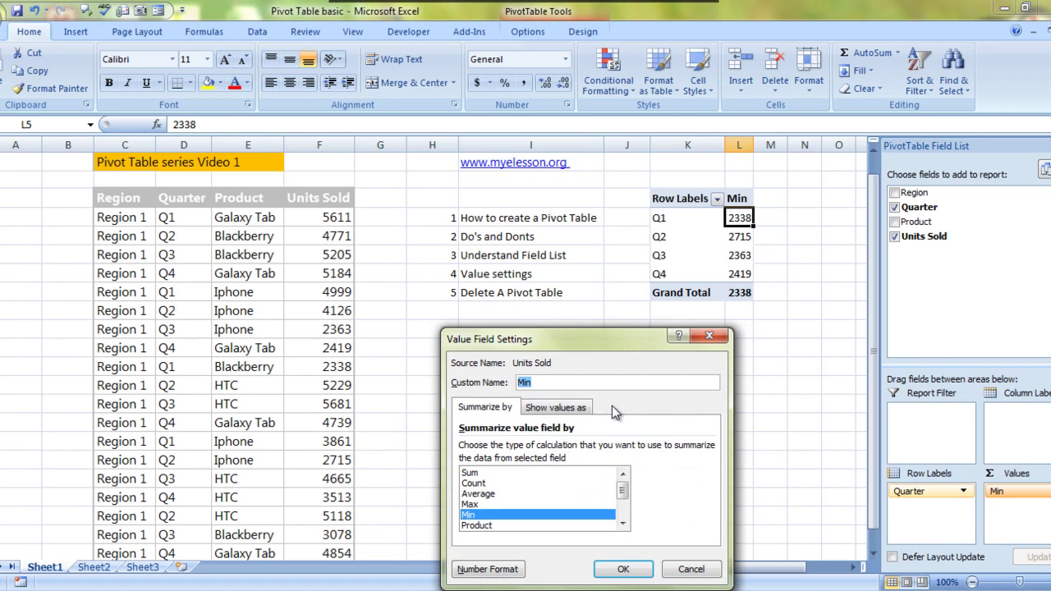
text(unit sold)
click(625, 569)
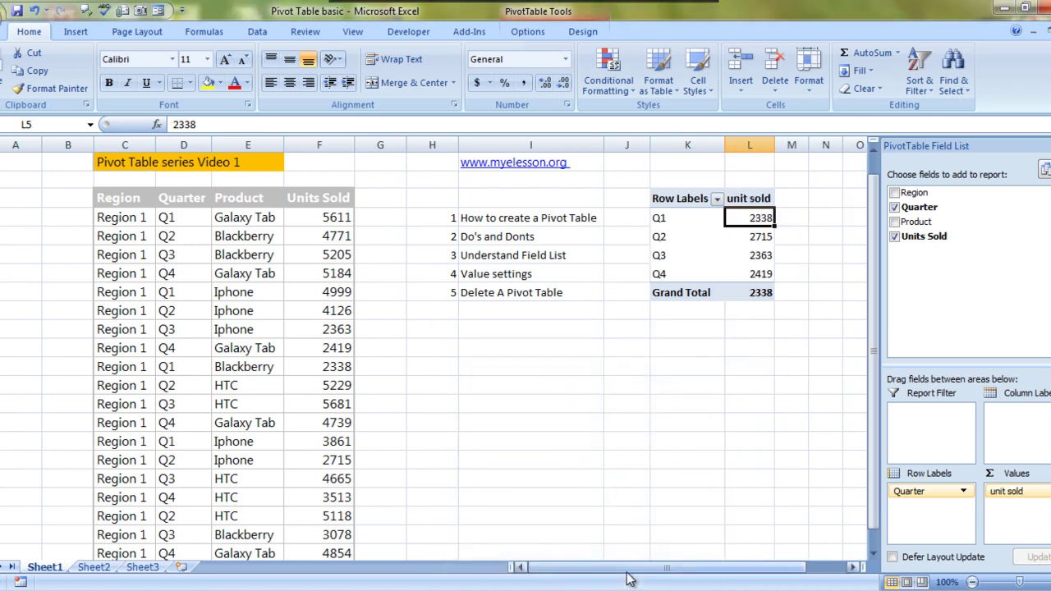
click(1015, 491)
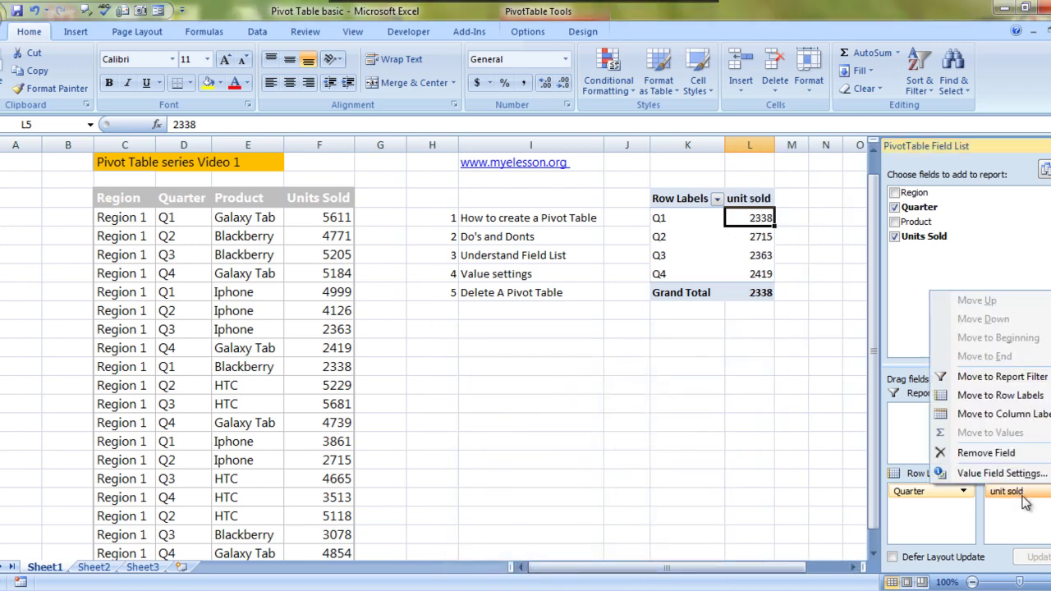
click(1008, 474)
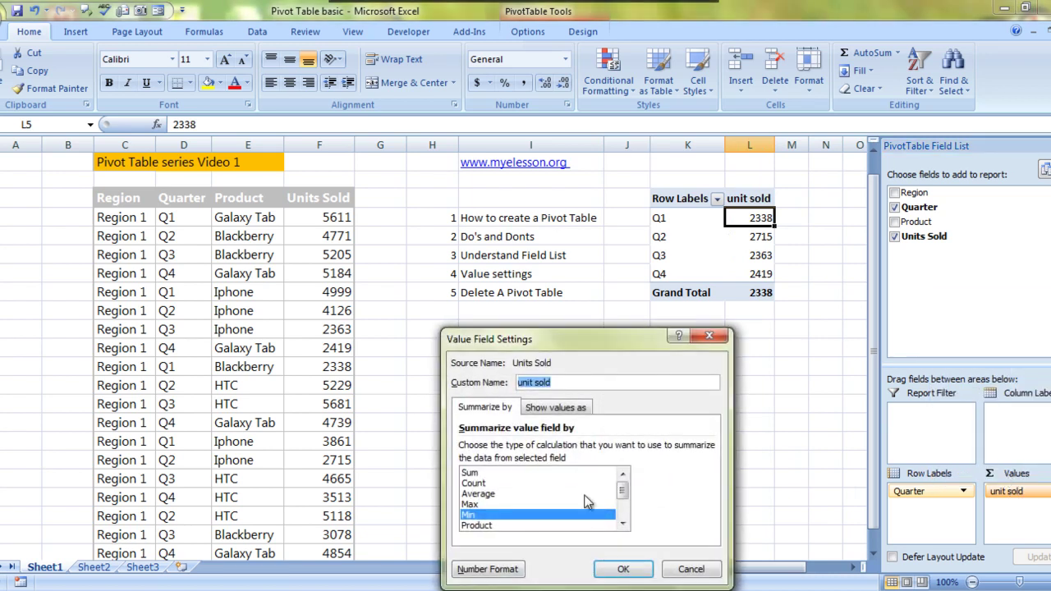
click(480, 526)
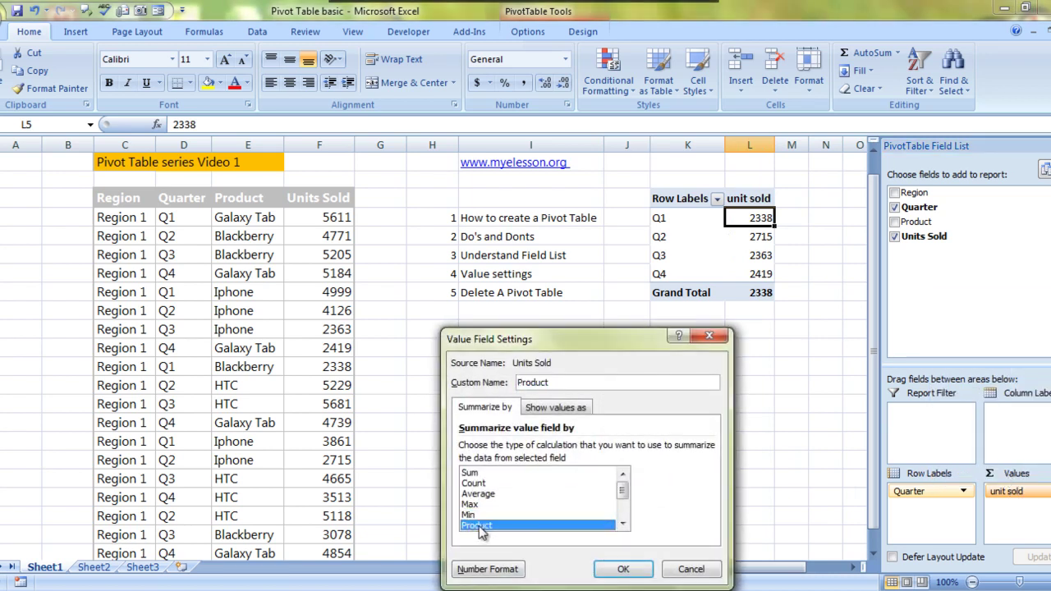
click(623, 569)
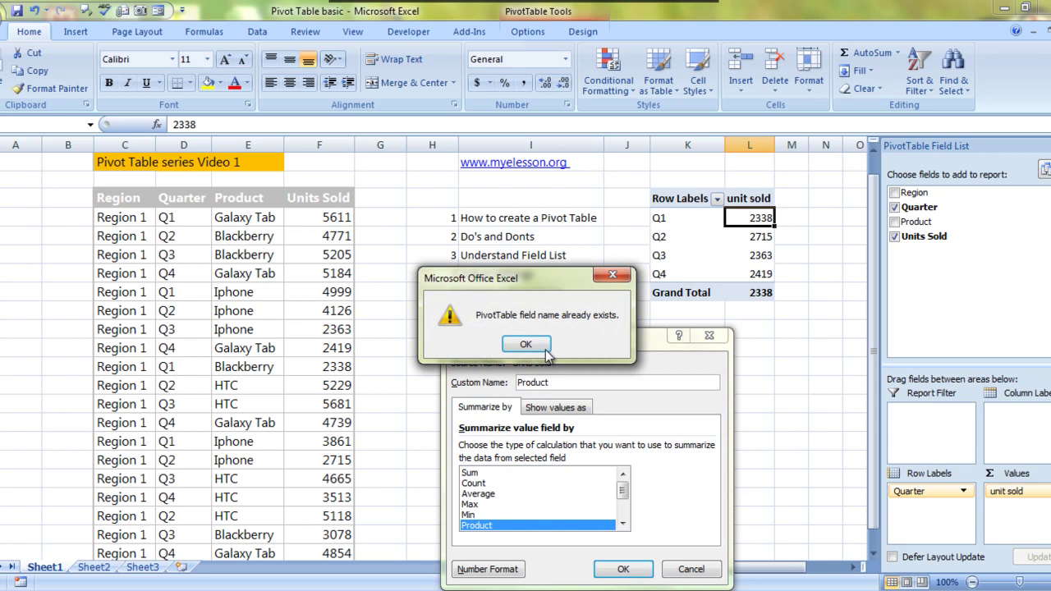
click(539, 348)
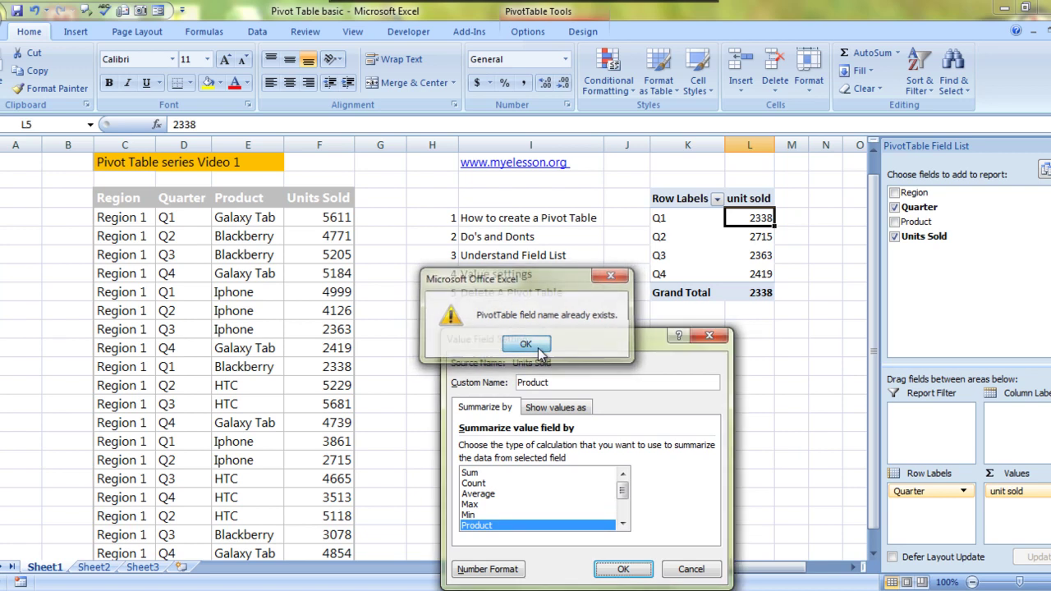
click(710, 338)
click(731, 351)
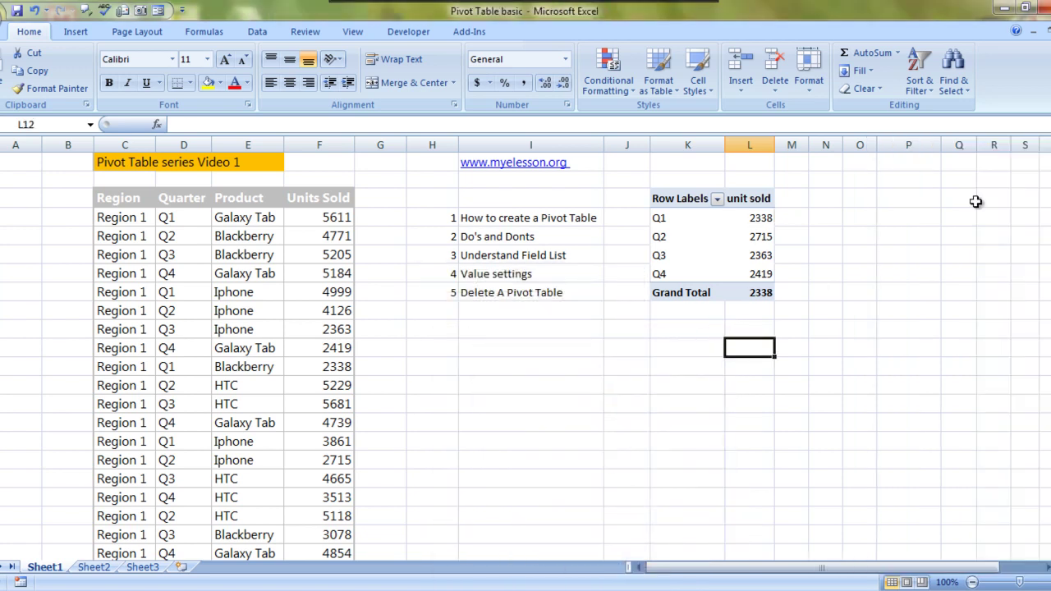
click(761, 214)
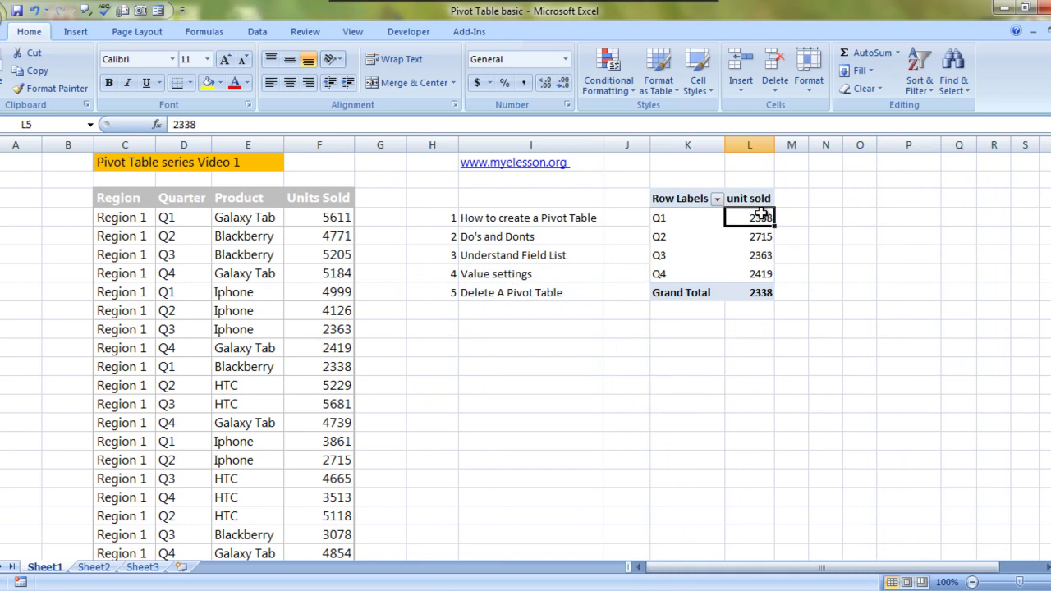
right_click(761, 213)
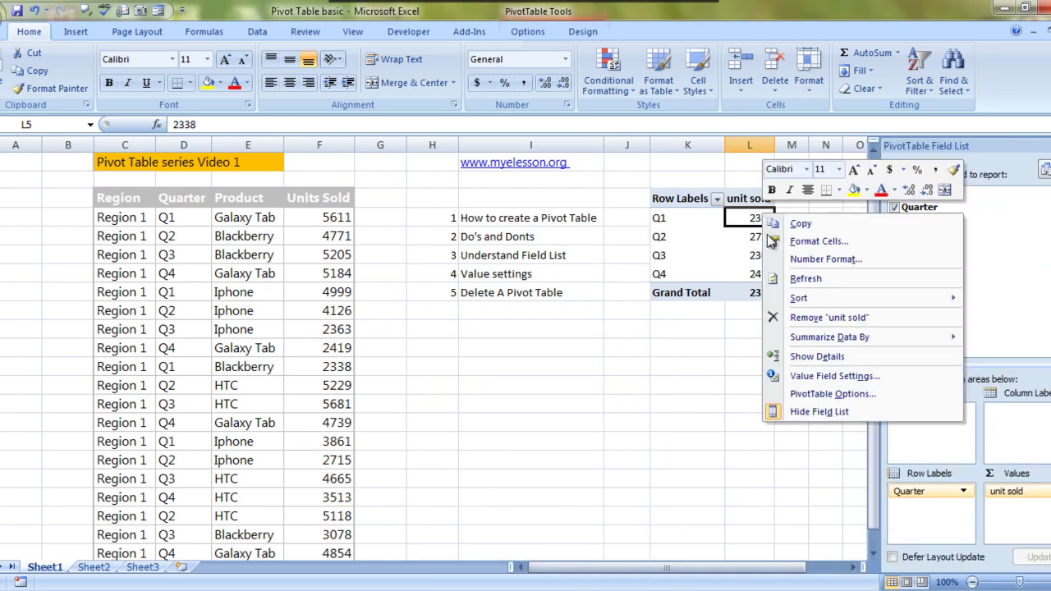
mouse_move(782, 347)
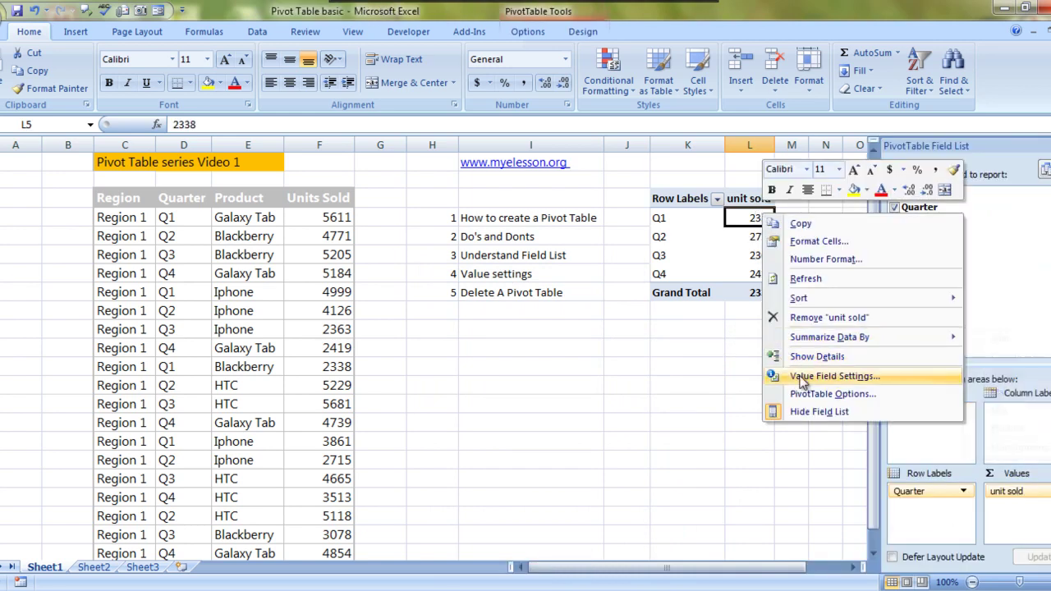
click(801, 378)
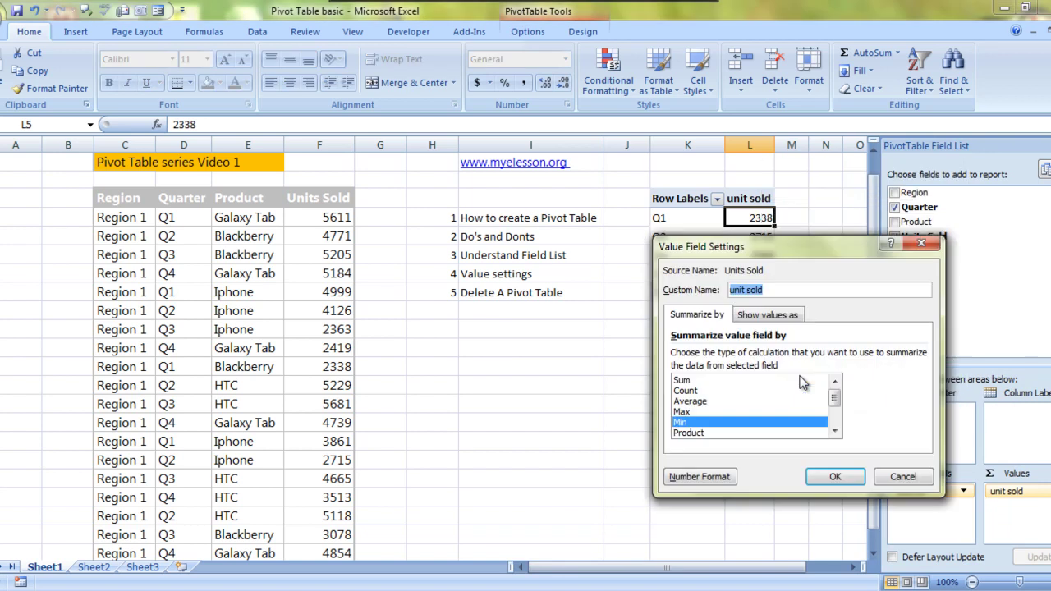
click(690, 432)
click(834, 480)
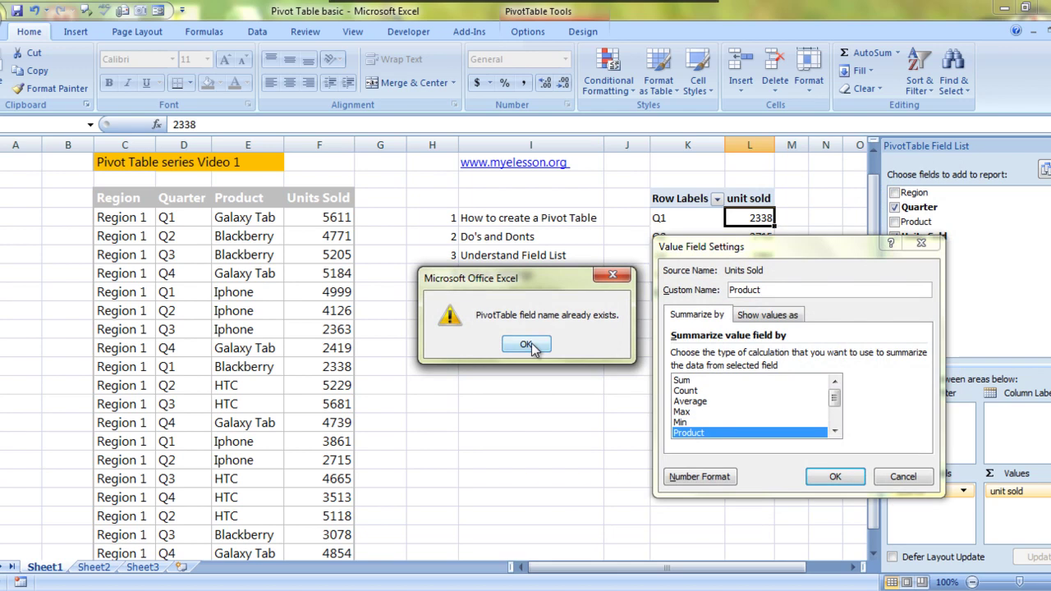
click(532, 343)
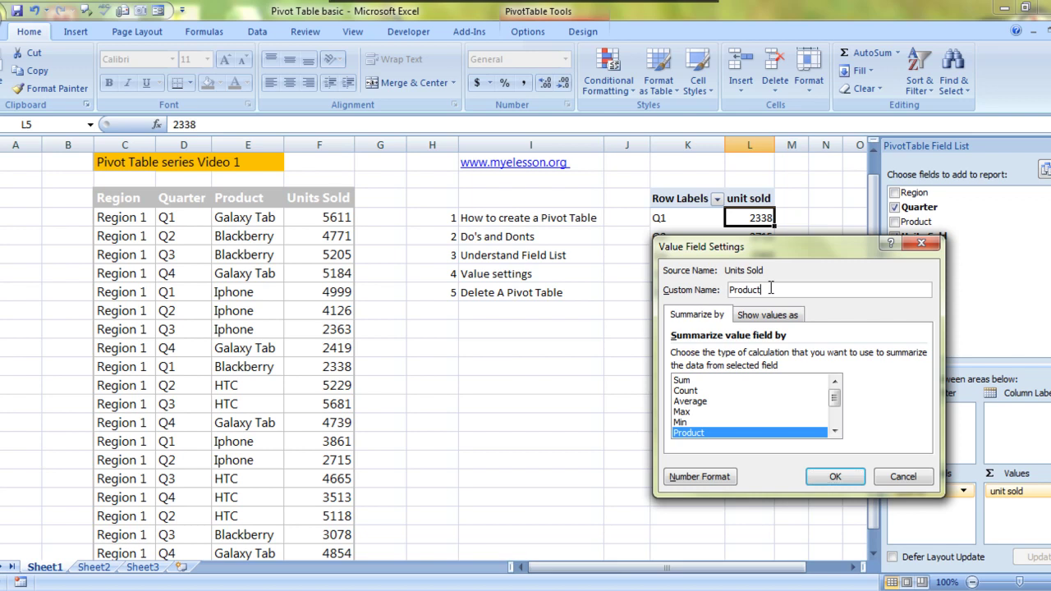
click(922, 243)
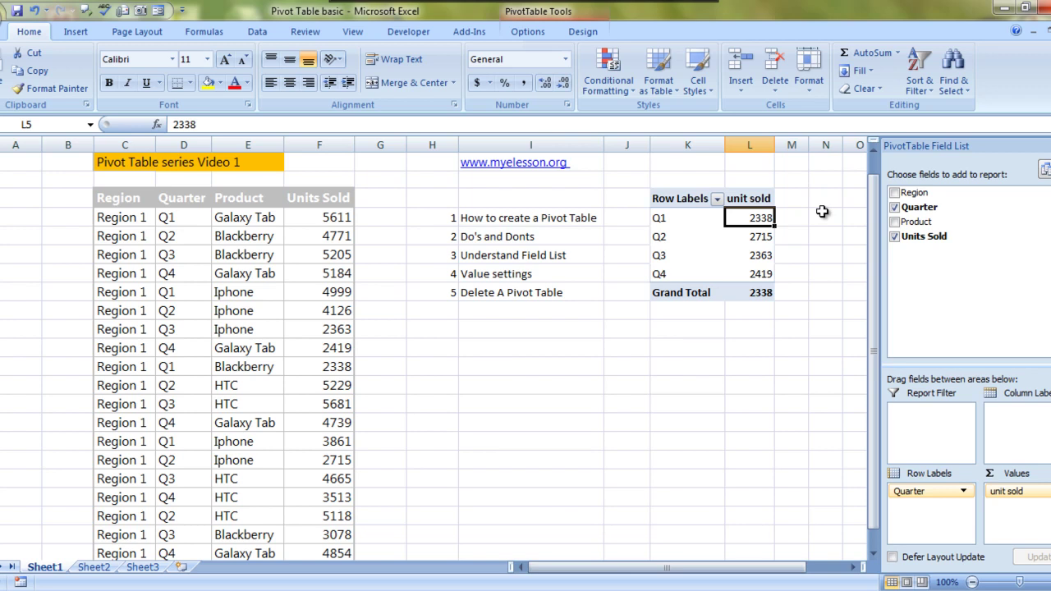
Select the whole pivot table from its Row Labels cell and delete it, emptying K4:L9.
click(682, 204)
key(shift+Right)
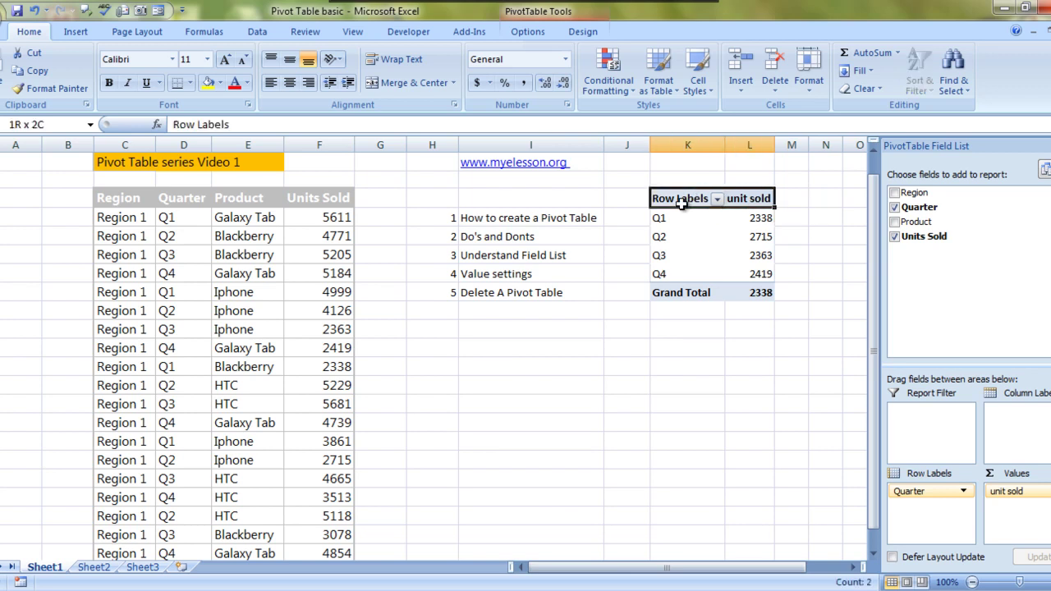
key(shift+Down)
key(shift+Down)
key(shift+Down)
key(shift+Down)
key(shift+Down)
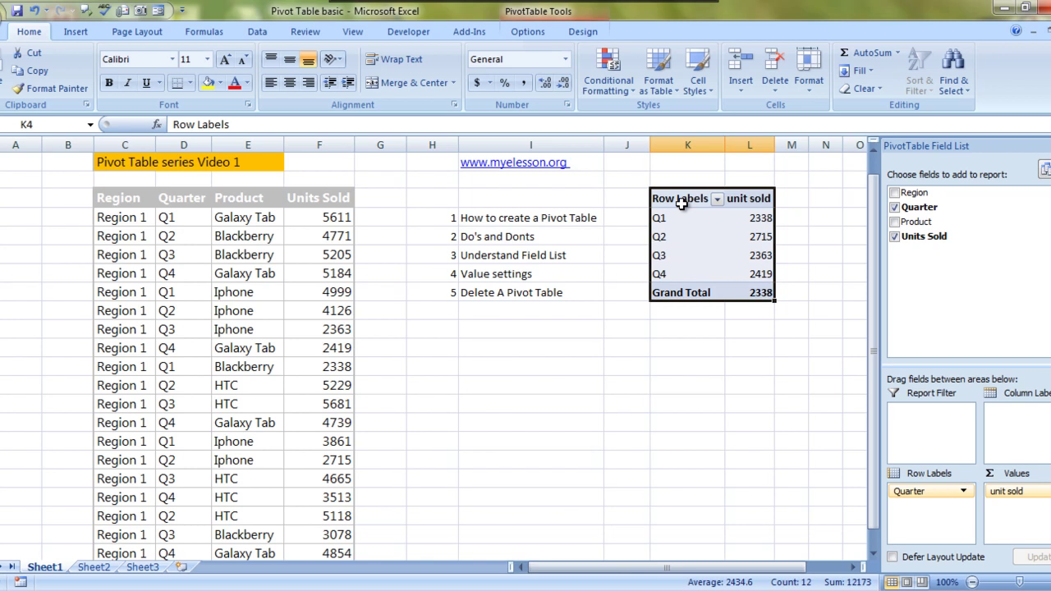
key(Delete)
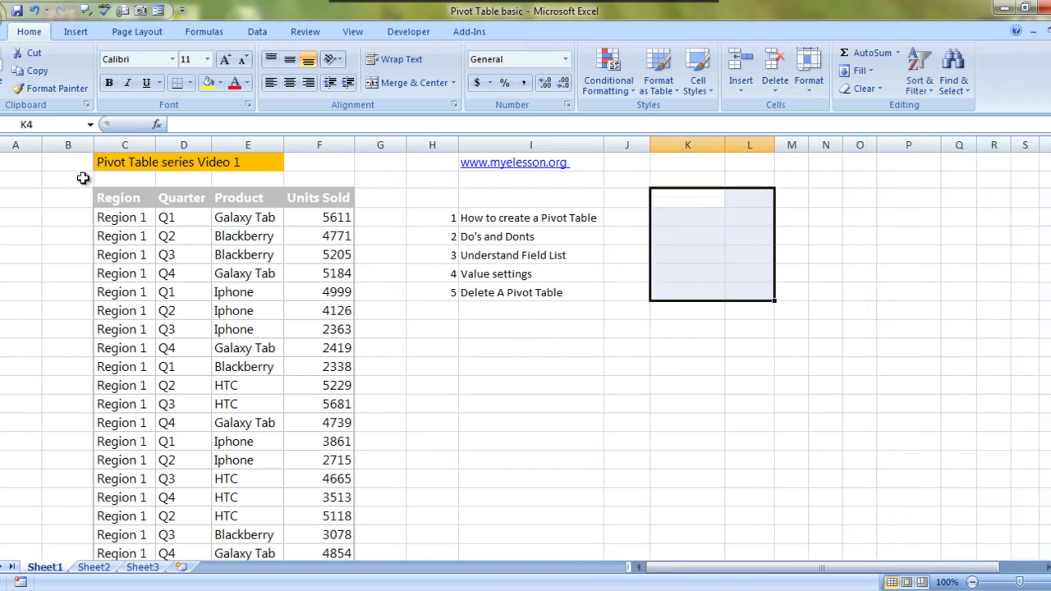
Create an empty pivot table from the sales data on the existing worksheet at K5.
click(118, 197)
key(ctrl+a)
scroll(119, 198, down, 1)
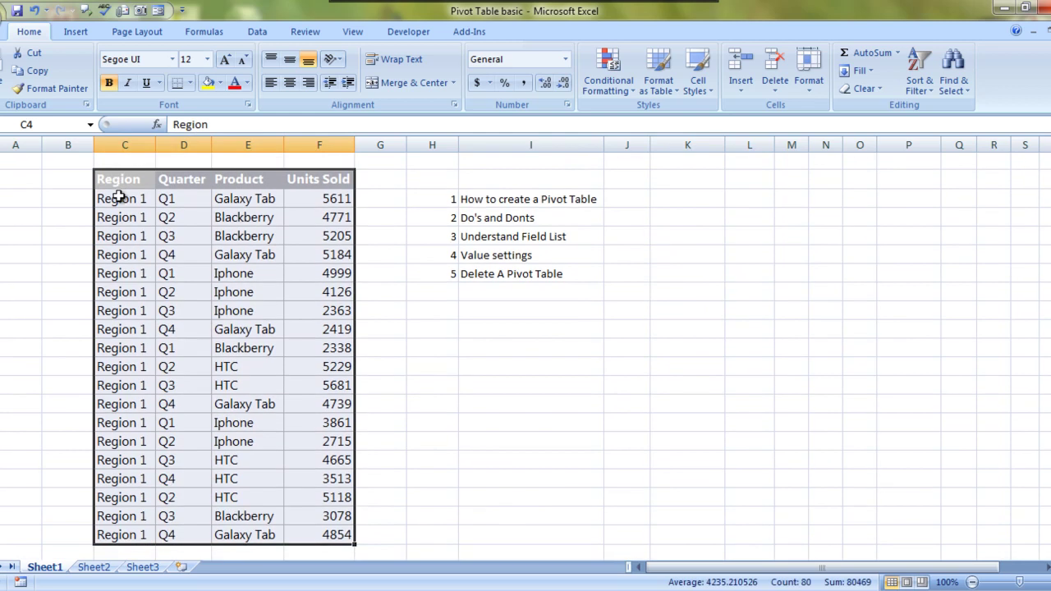
key(alt+n)
key(v)
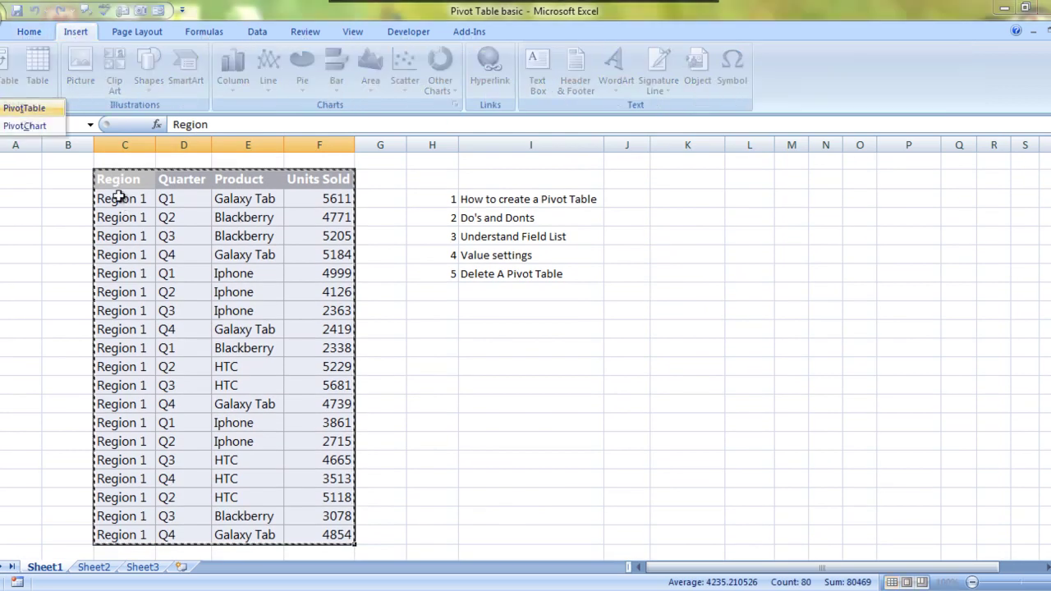
key(t)
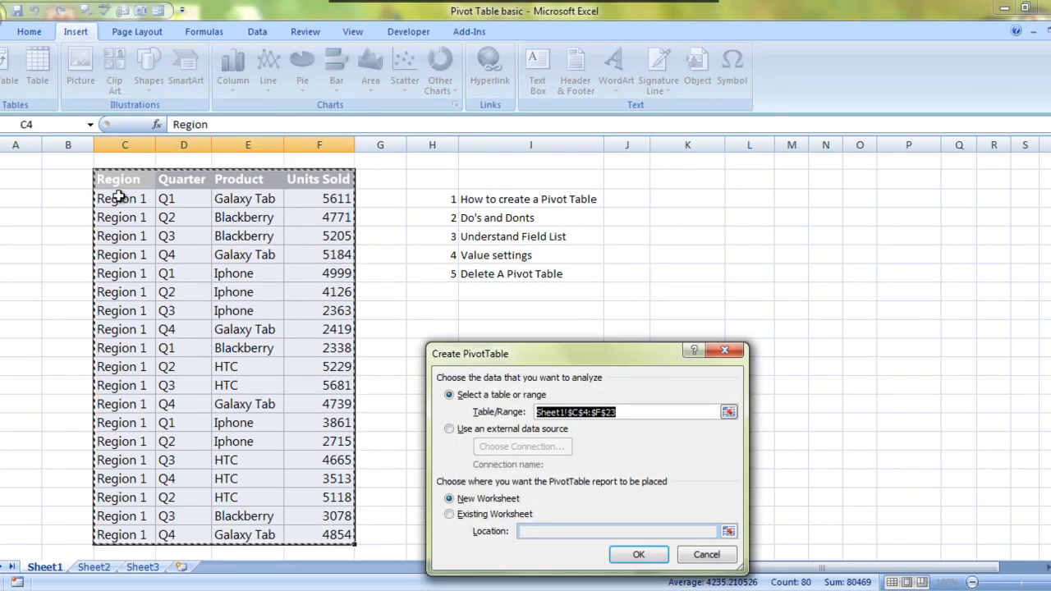
click(449, 514)
click(633, 199)
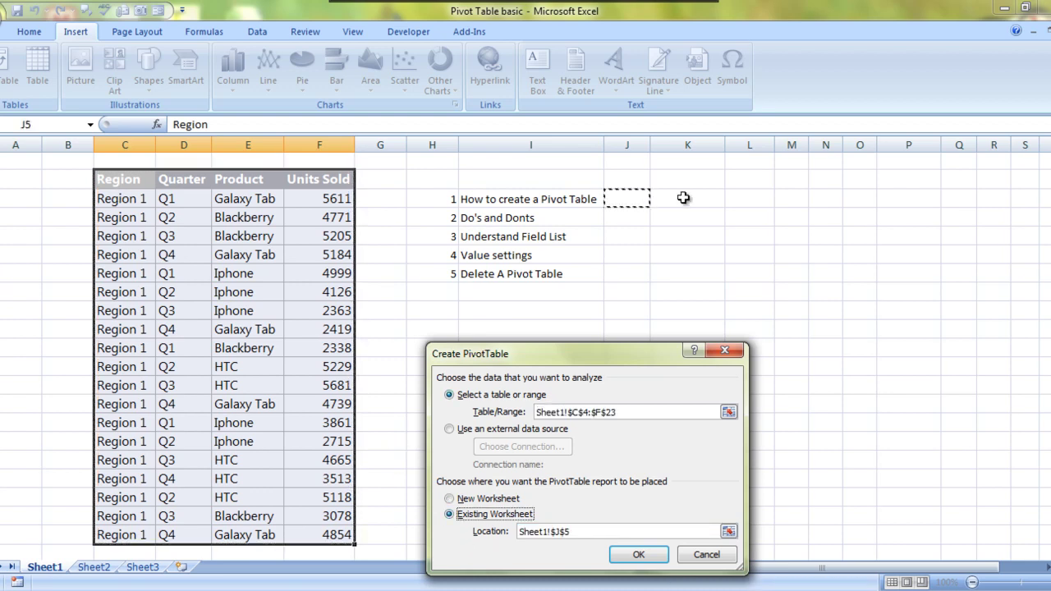
click(683, 198)
key(Return)
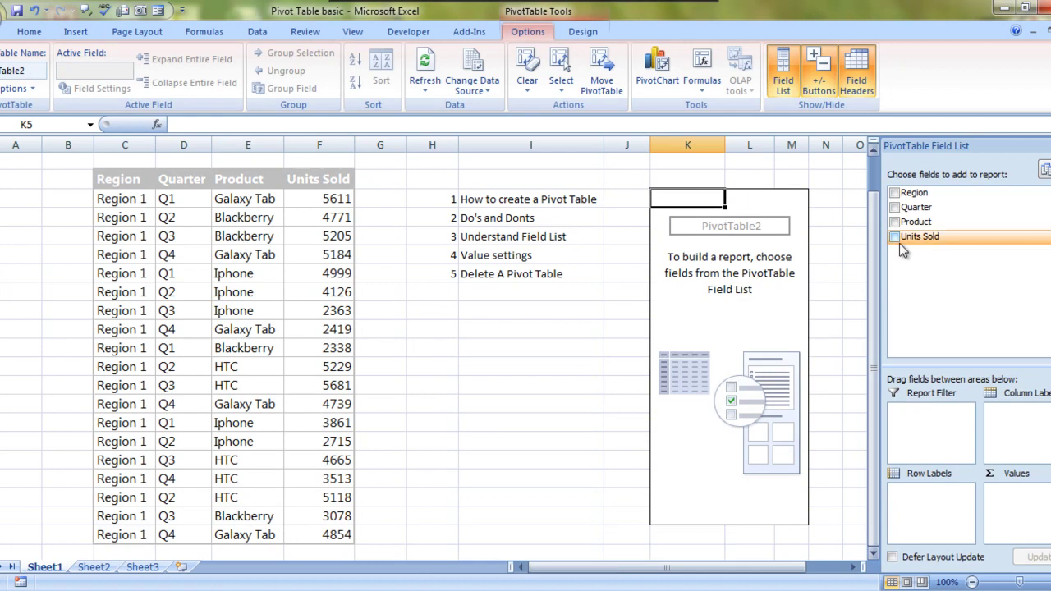
Add Quarter as row labels and Units Sold as values, summarized by Product.
drag(907, 207, 918, 511)
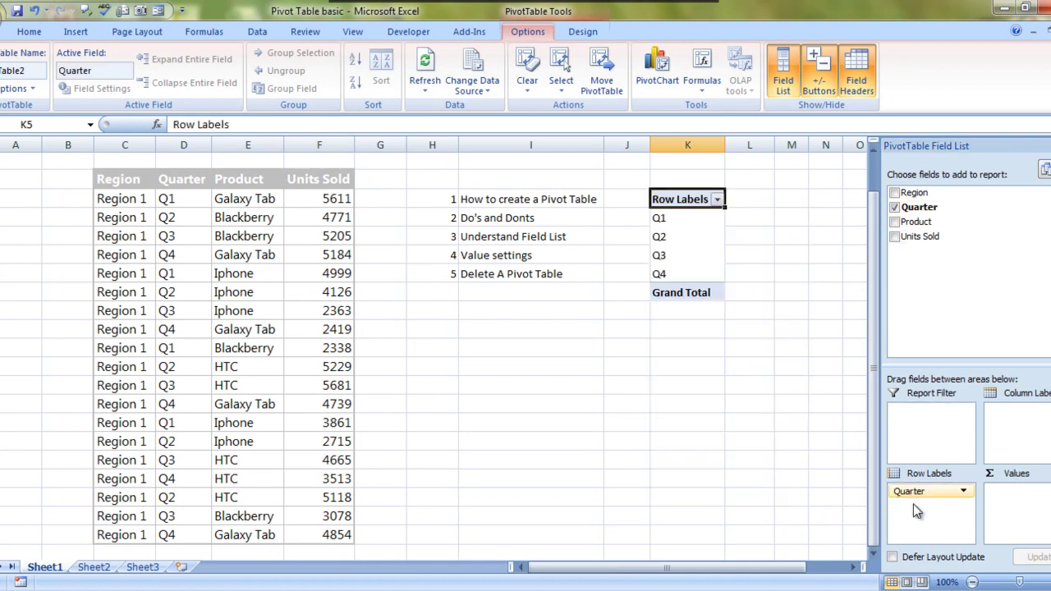
drag(904, 236, 1033, 514)
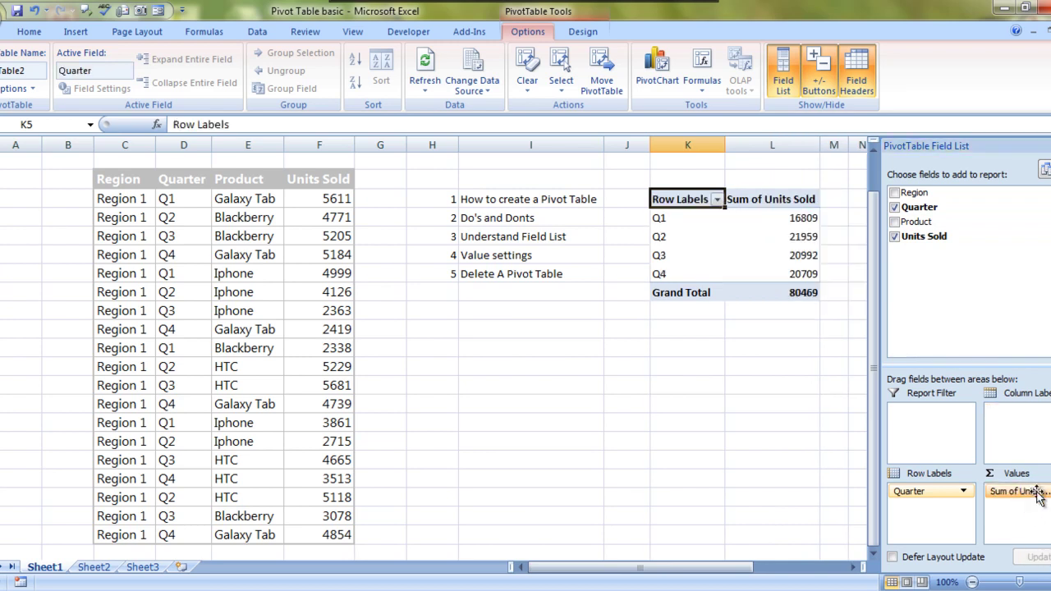
click(1018, 493)
click(1018, 477)
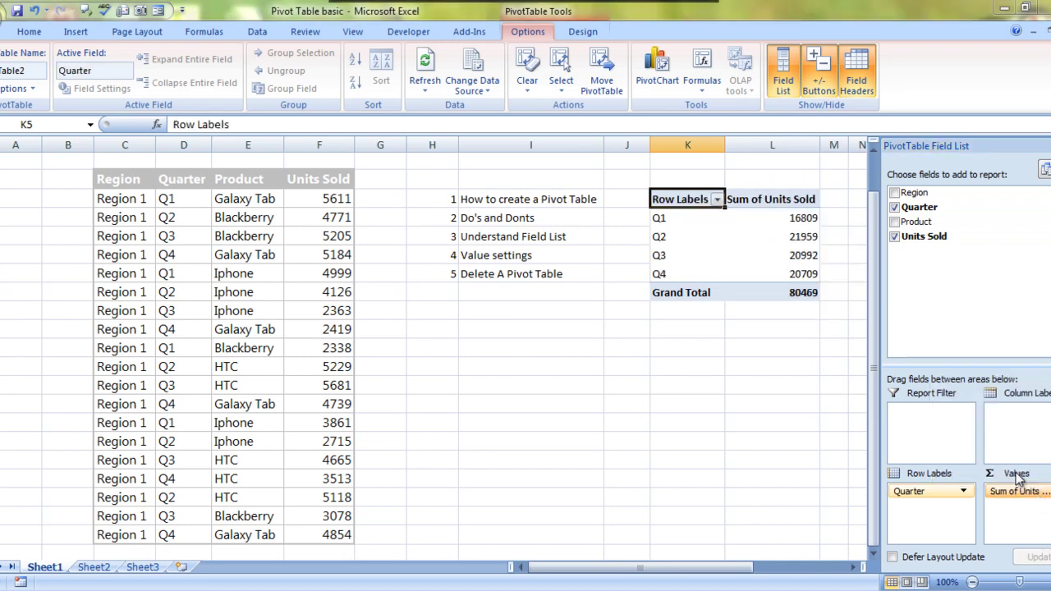
click(477, 526)
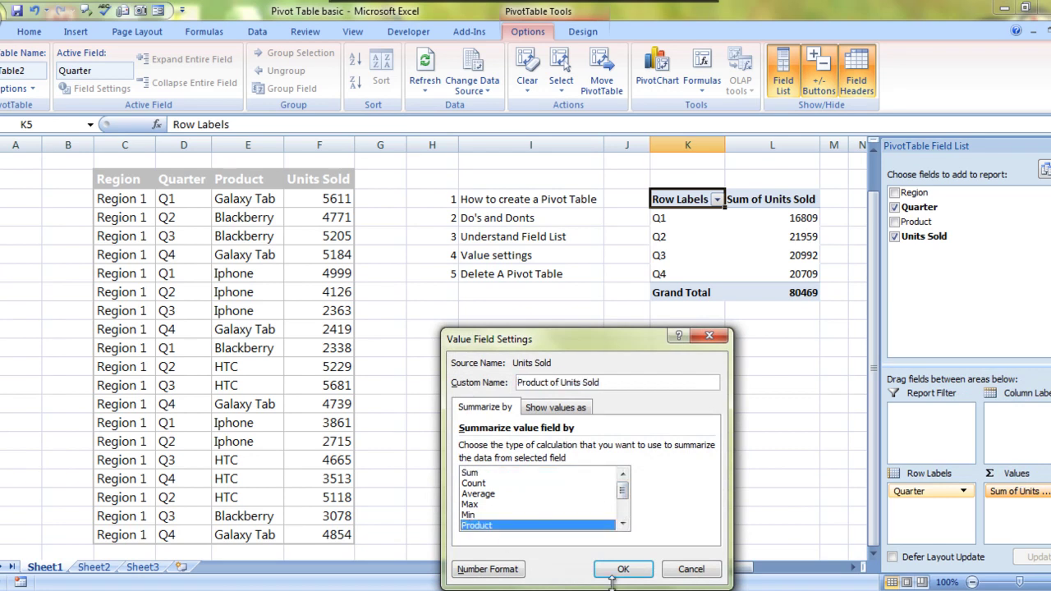
click(625, 571)
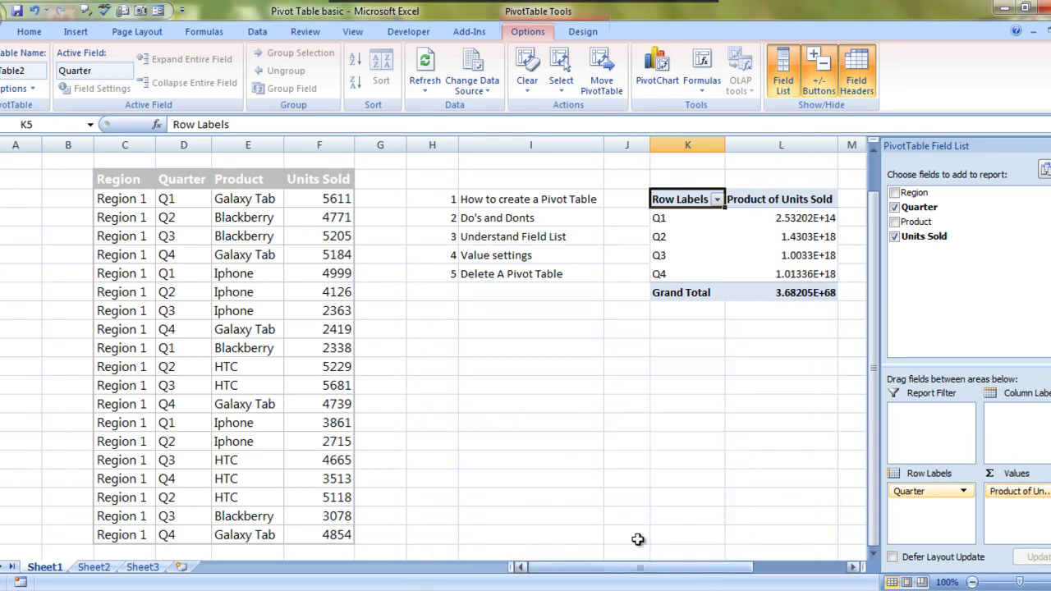
click(736, 451)
key(Up)
key(Up)
key(Up)
key(Up)
key(Up)
key(Up)
key(Up)
key(Up)
key(Up)
key(Up)
key(Up)
key(Left)
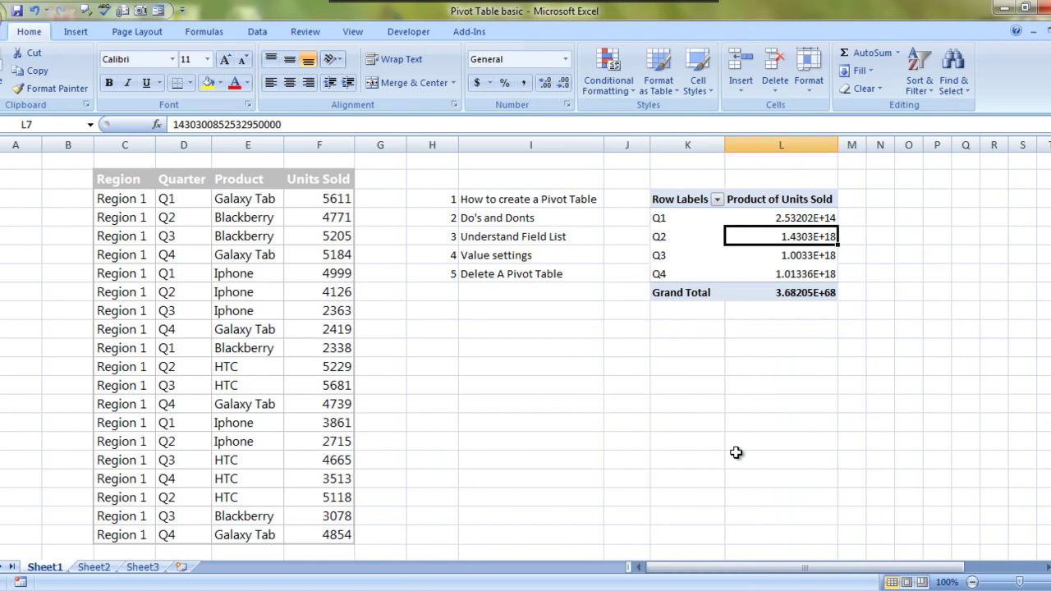
key(Left)
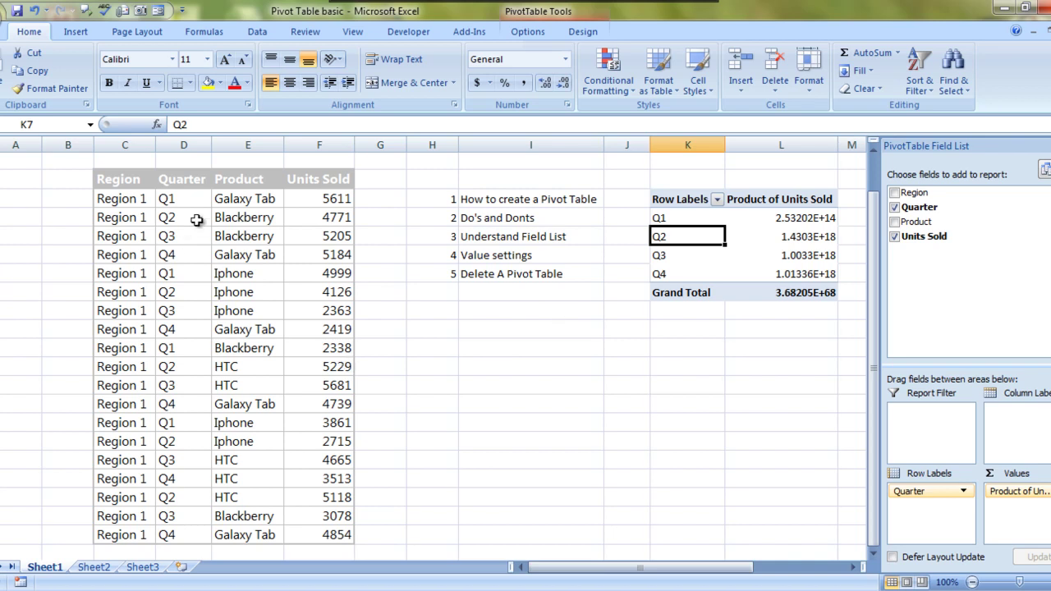
click(346, 197)
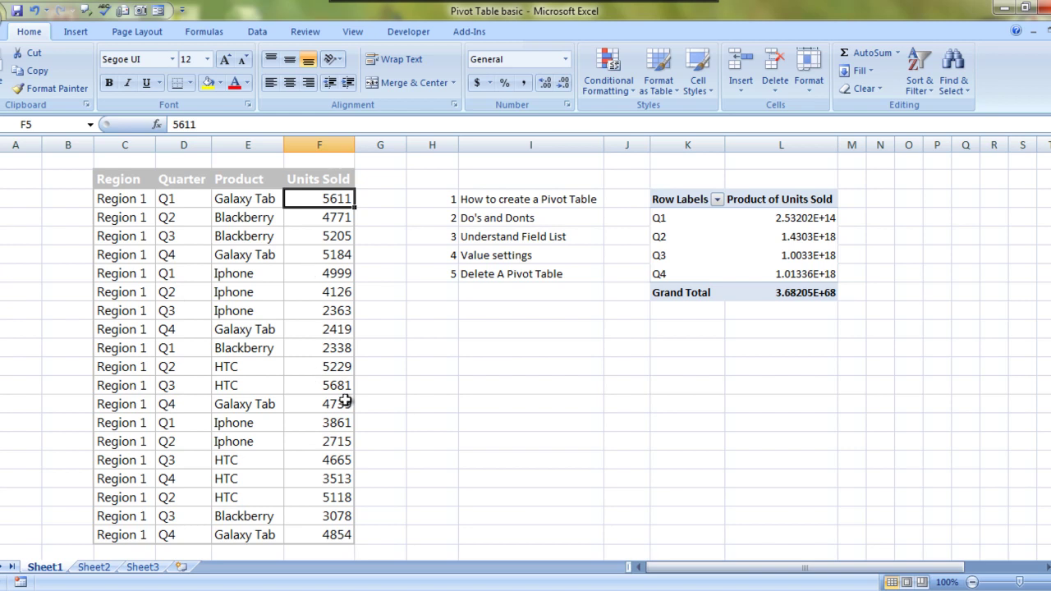
click(809, 212)
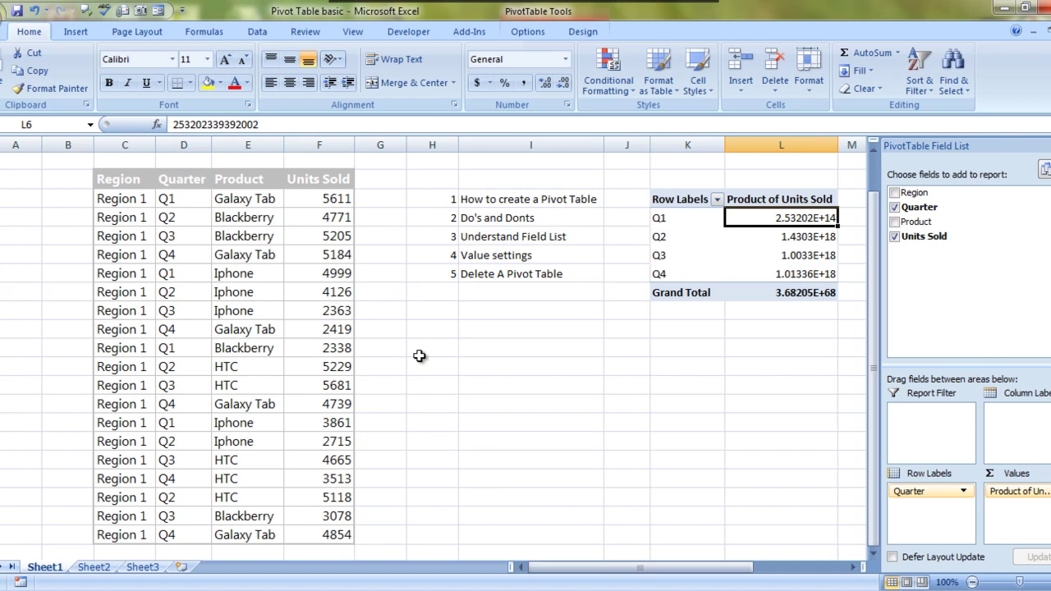
Open the Units Sold value field settings, then cancel without changes.
click(1020, 494)
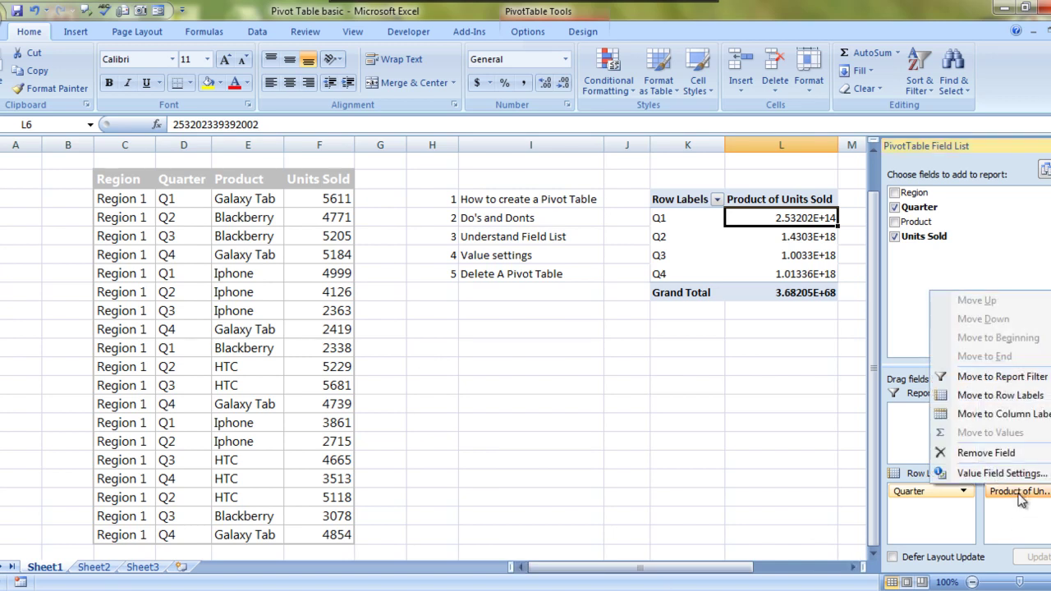
click(998, 475)
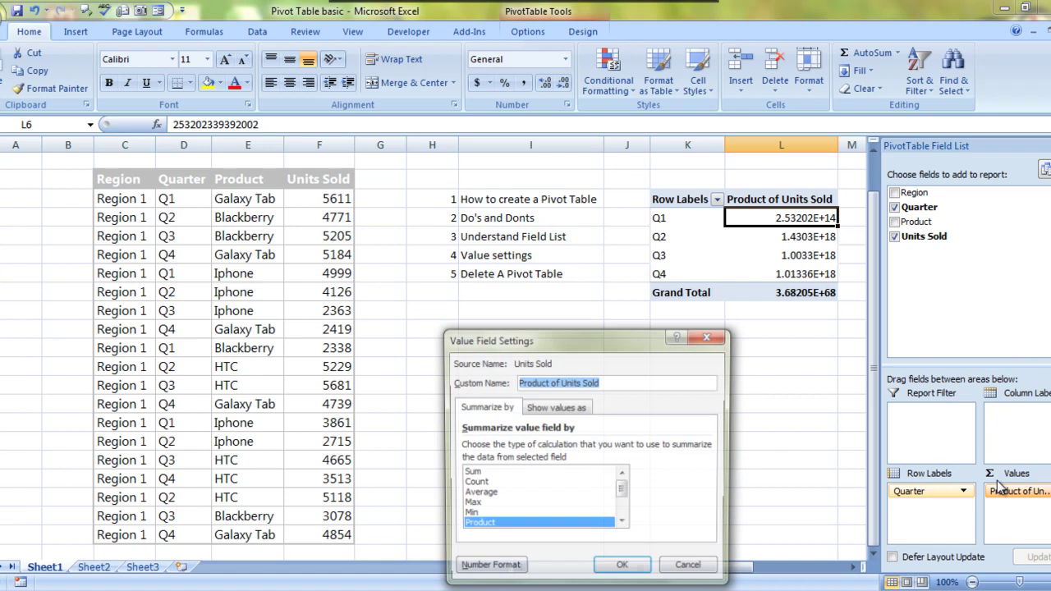
click(623, 526)
click(624, 525)
click(623, 526)
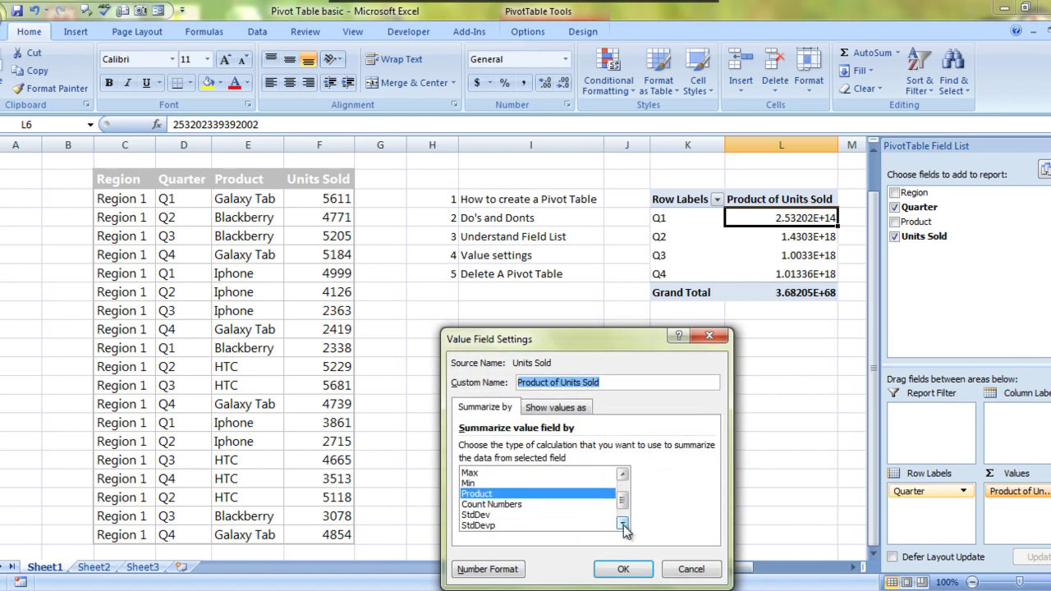
click(623, 525)
click(623, 525)
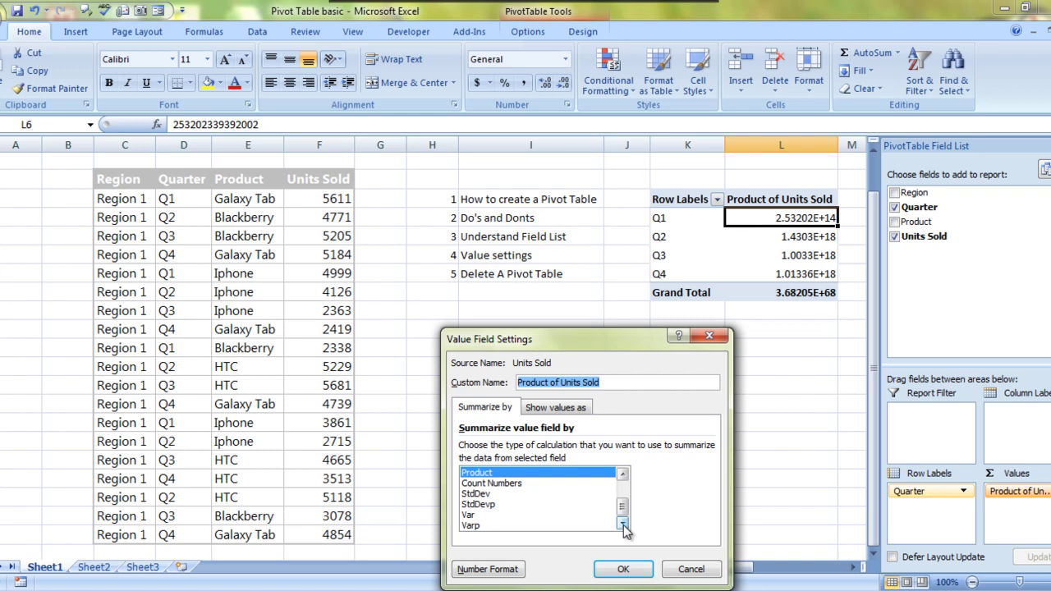
click(688, 570)
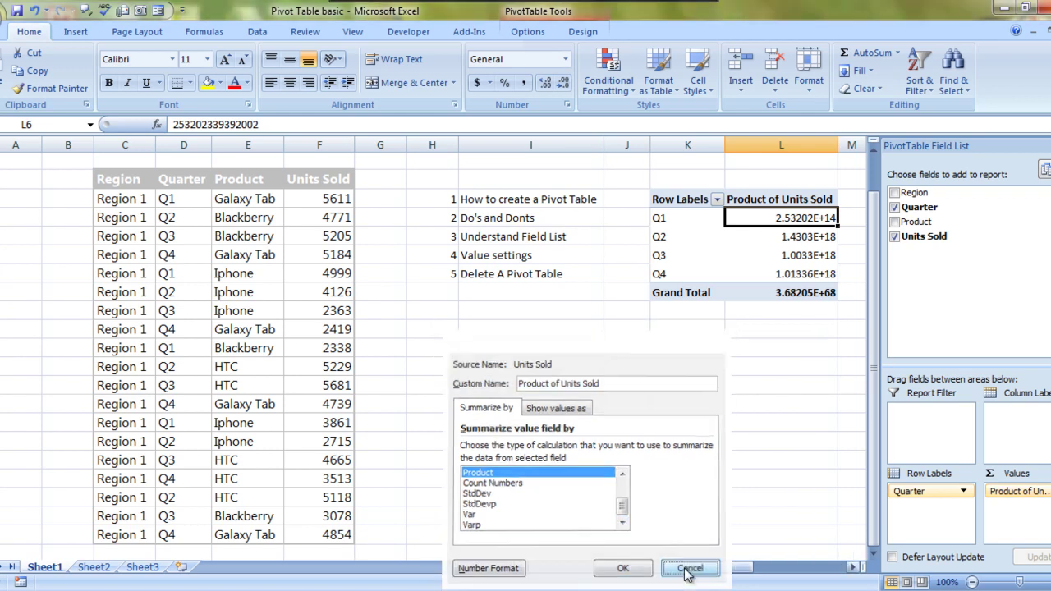
Change the Units Sold summary to Sum, giving a grand total of 80469.
click(744, 420)
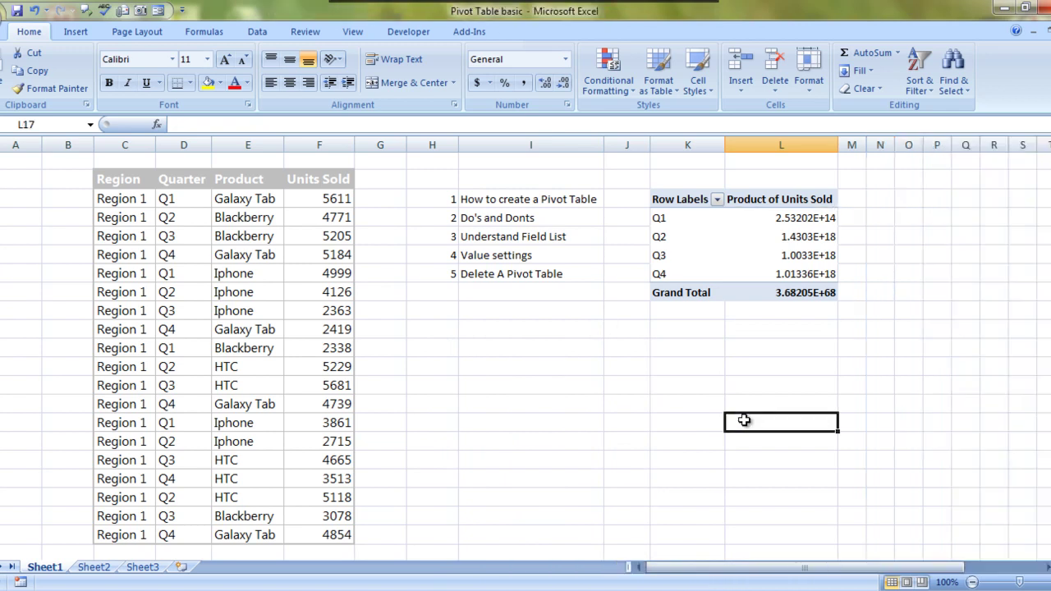
click(799, 218)
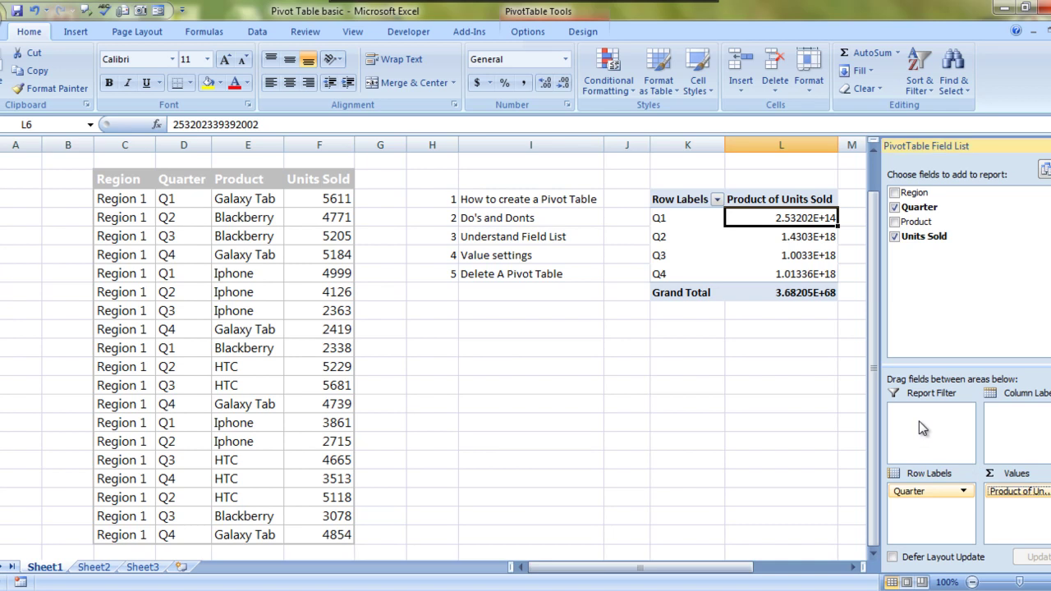
click(1047, 492)
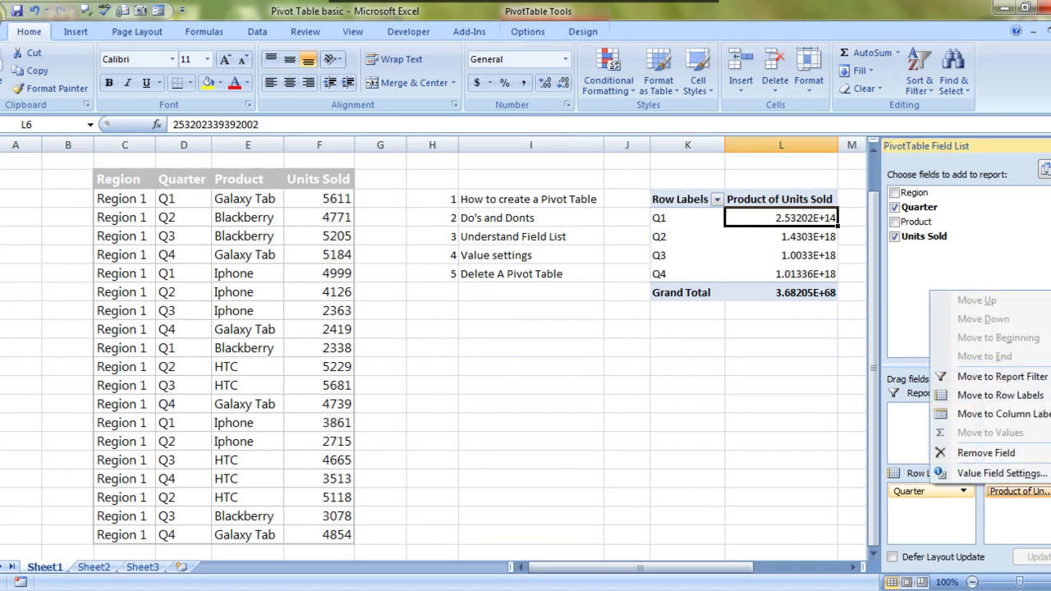
click(1015, 477)
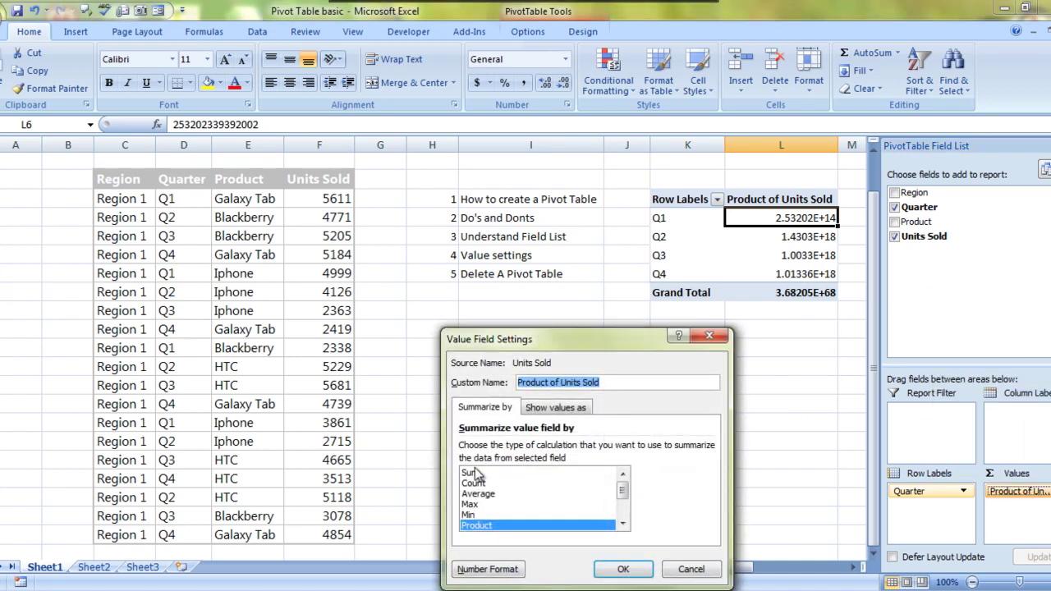
click(474, 473)
click(622, 569)
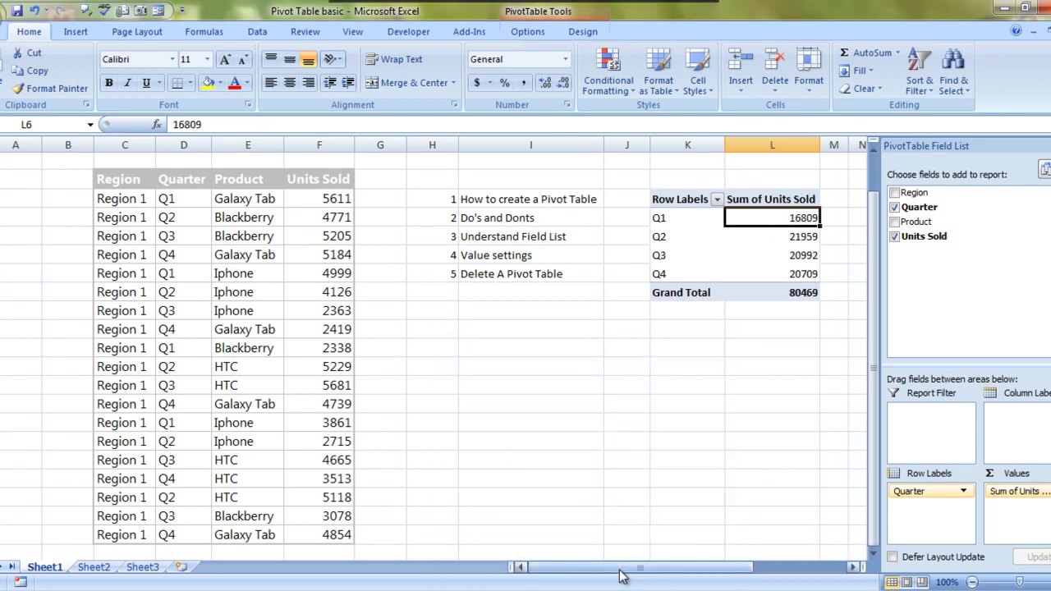
Reselect the pivot table at its Q2 total so the PivotTable Field List reappears.
click(755, 424)
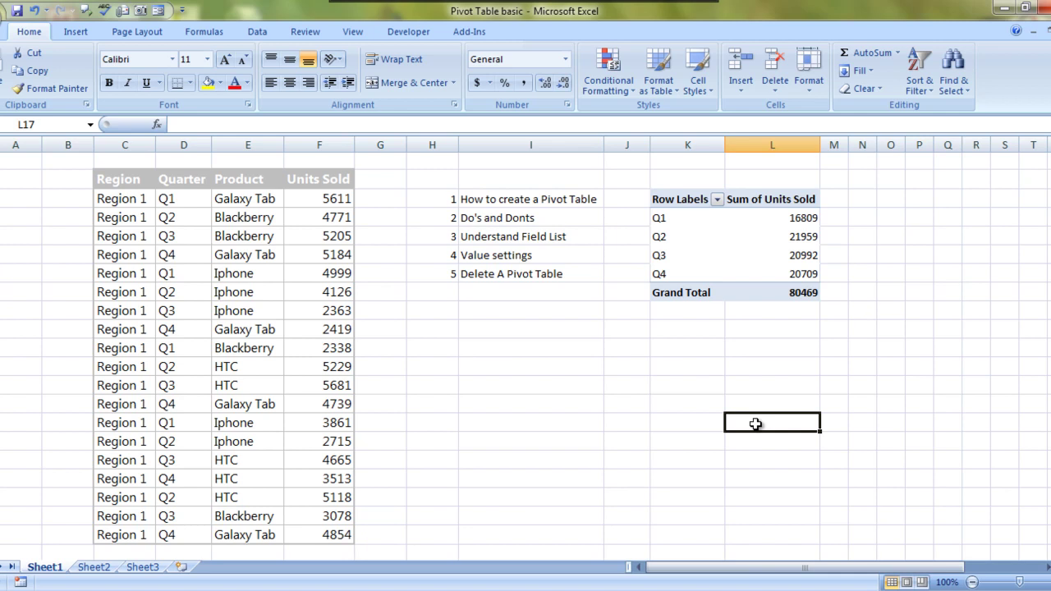
key(Up)
key(Up)
key(Up)
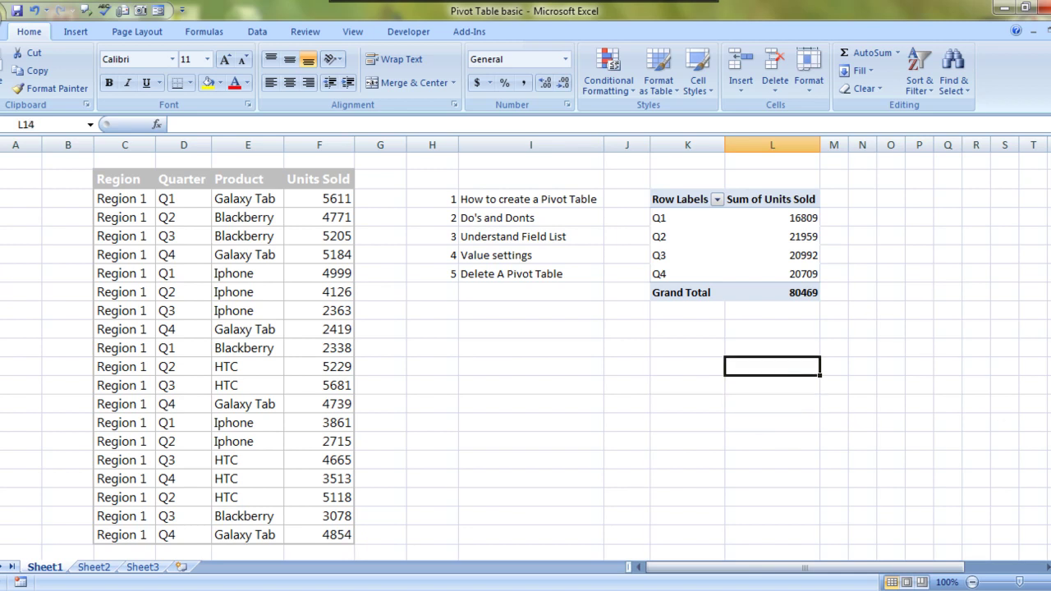
drag(1048, 271, 1048, 256)
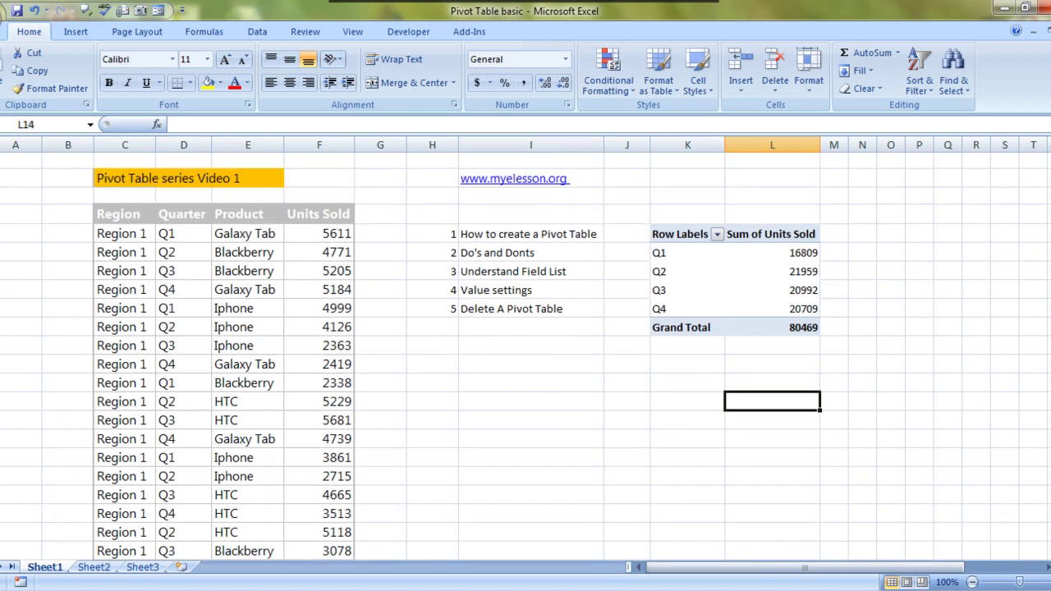
click(764, 268)
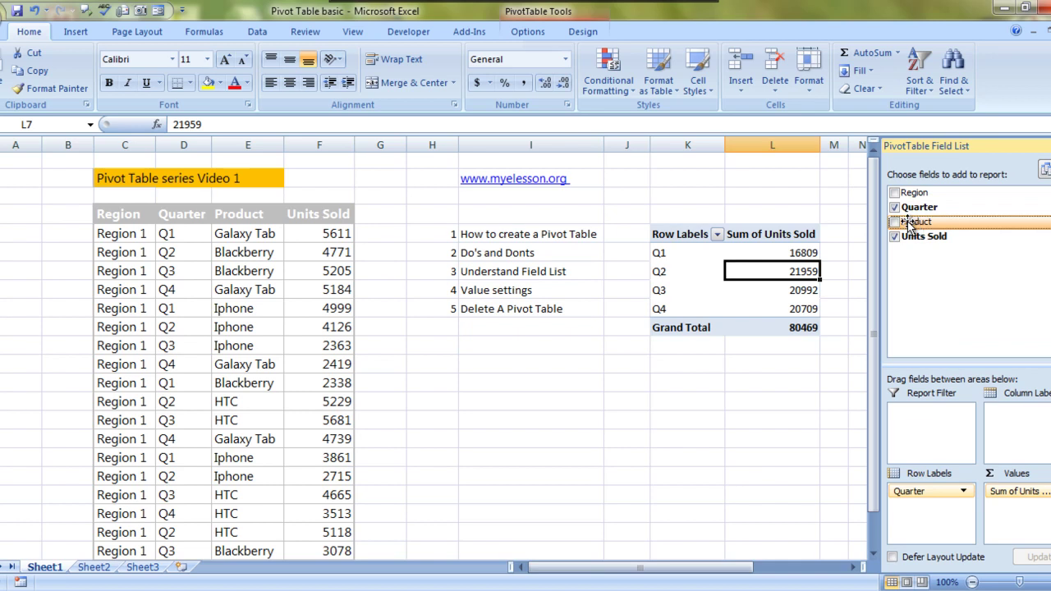
Add Product as a report filter set to Blackberry, giving a grand total of 15392.
drag(910, 223, 923, 418)
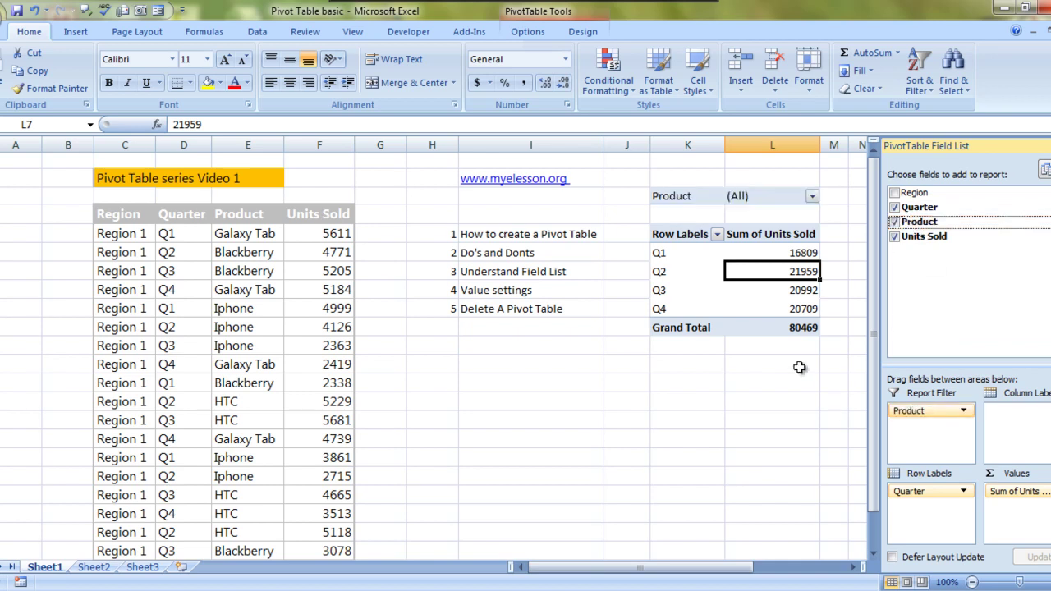
click(811, 196)
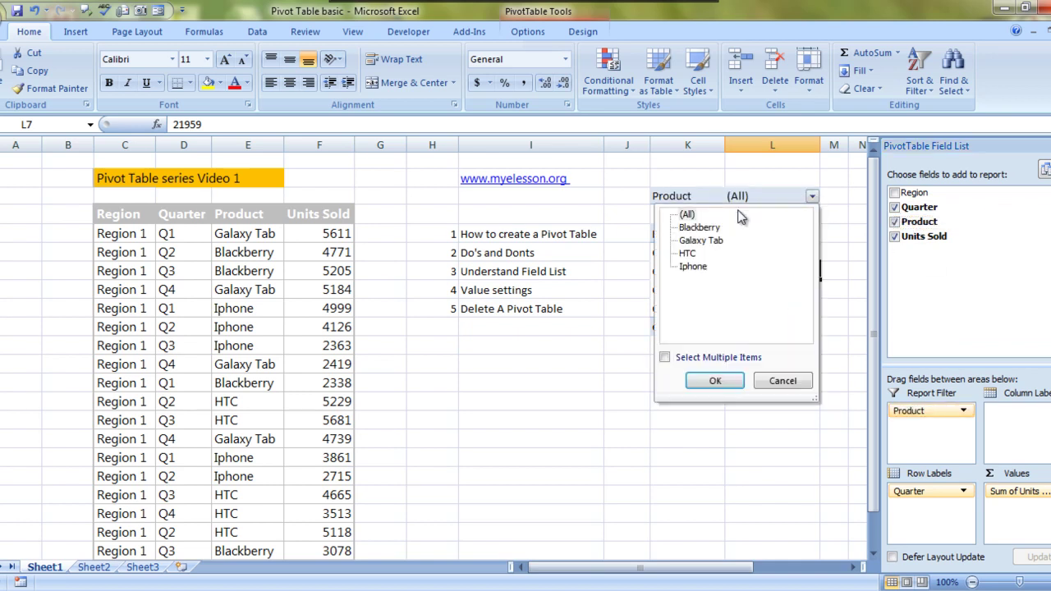
click(712, 230)
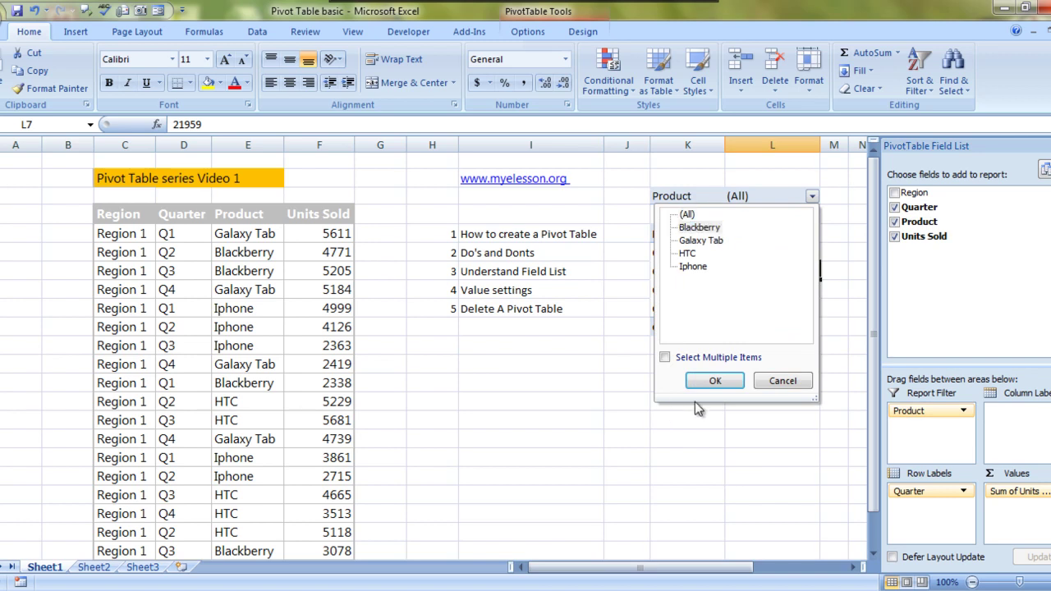
click(706, 229)
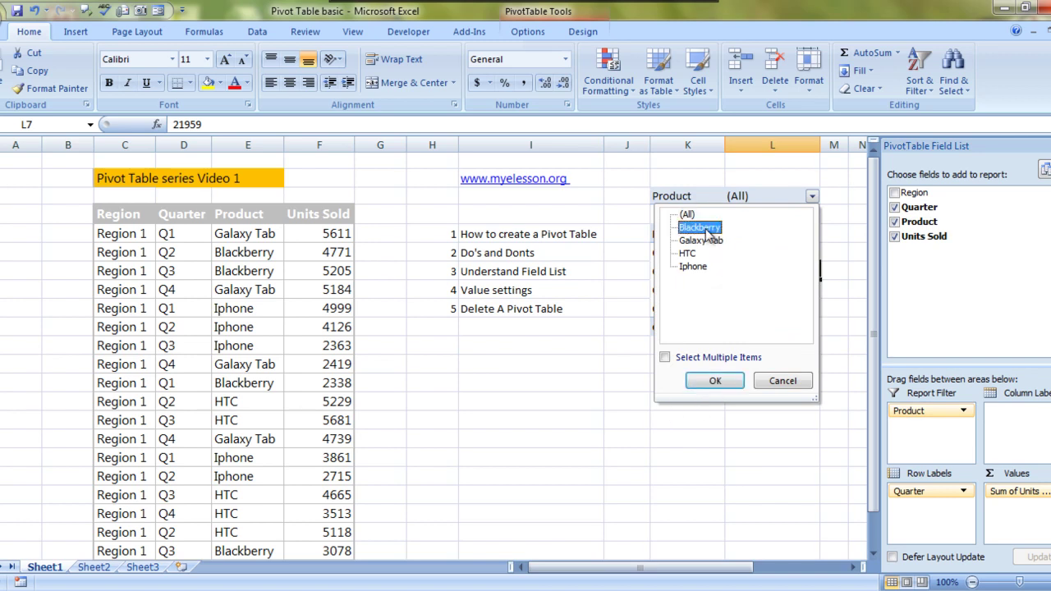
click(715, 381)
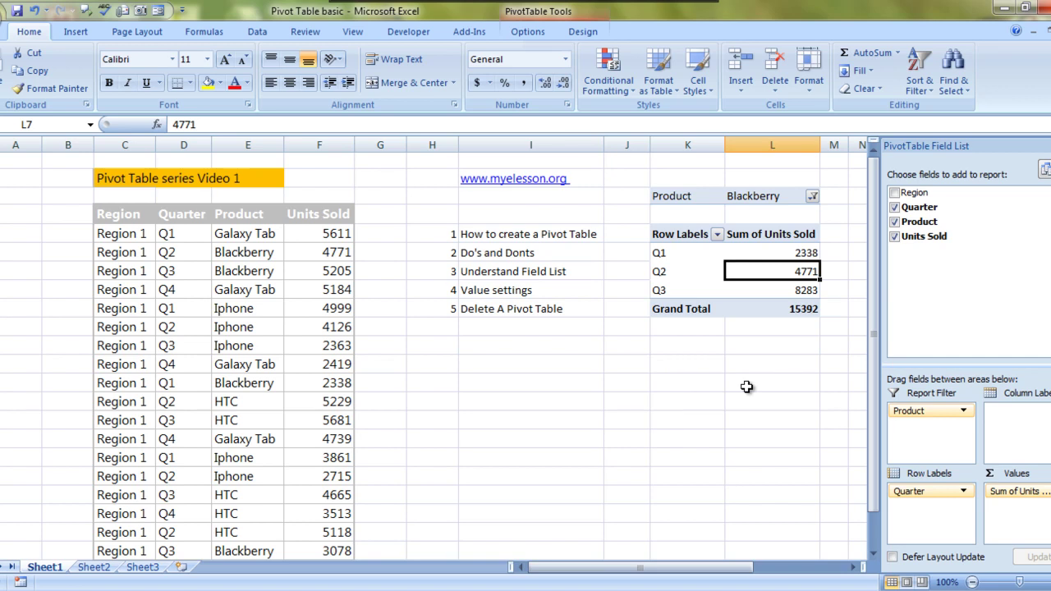
Enable multiple items and filter Product to Blackberry and HTC, totalling 39598.
click(812, 196)
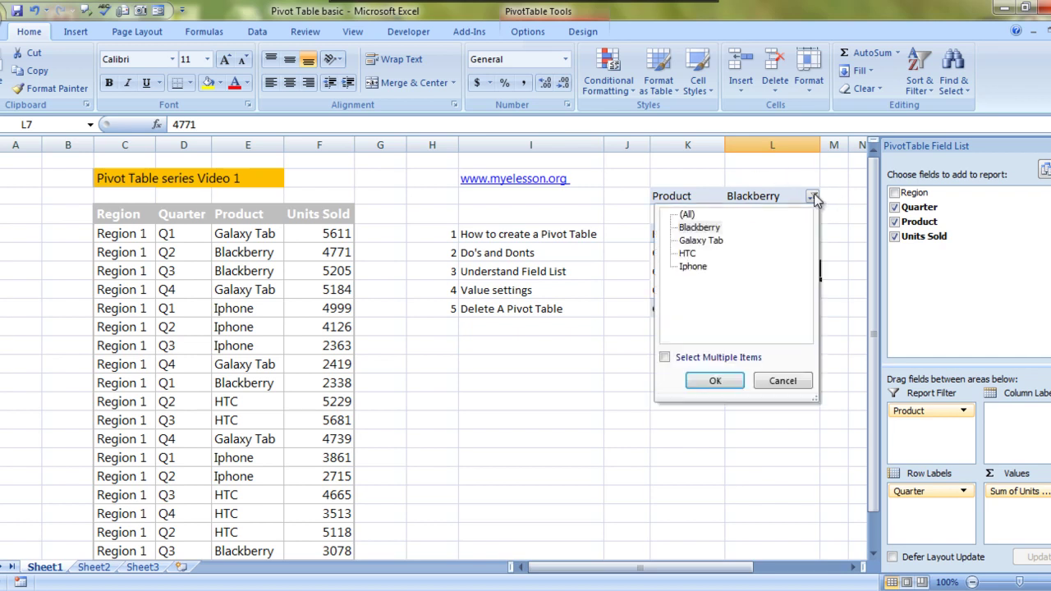
click(667, 359)
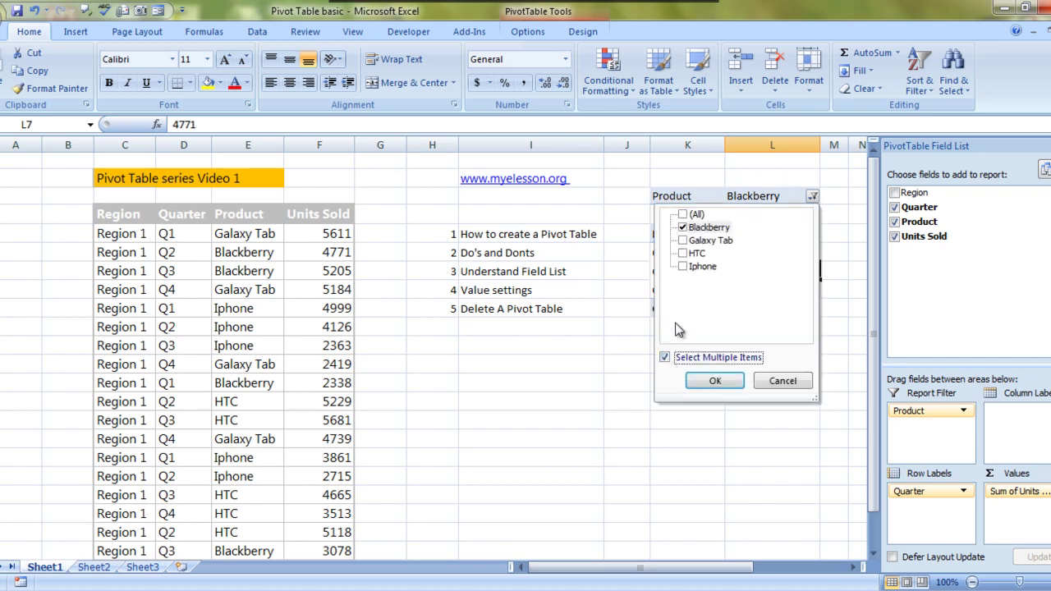
click(699, 252)
click(699, 252)
click(713, 381)
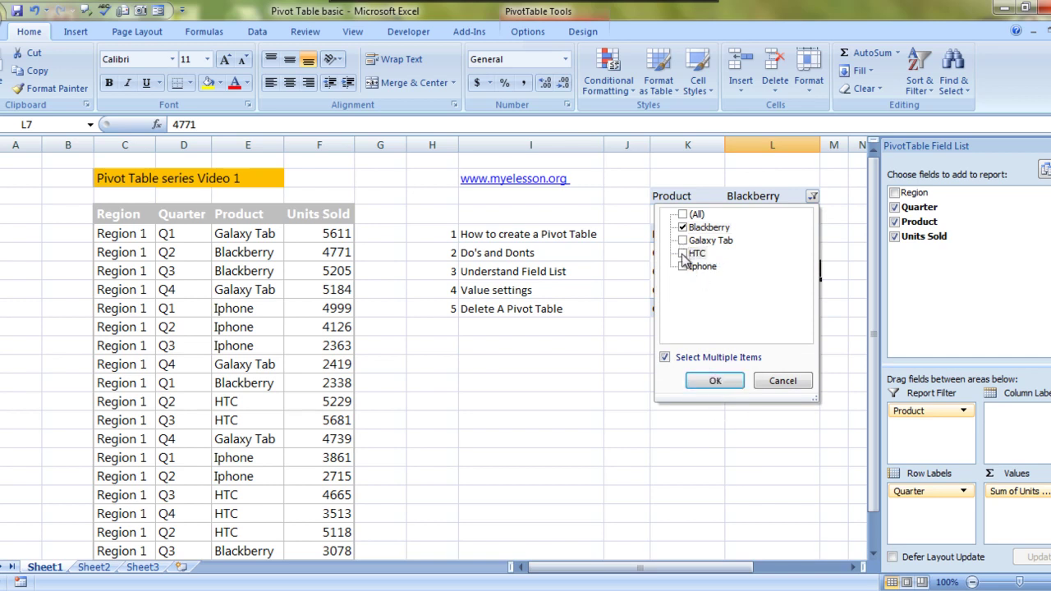
click(684, 255)
click(714, 381)
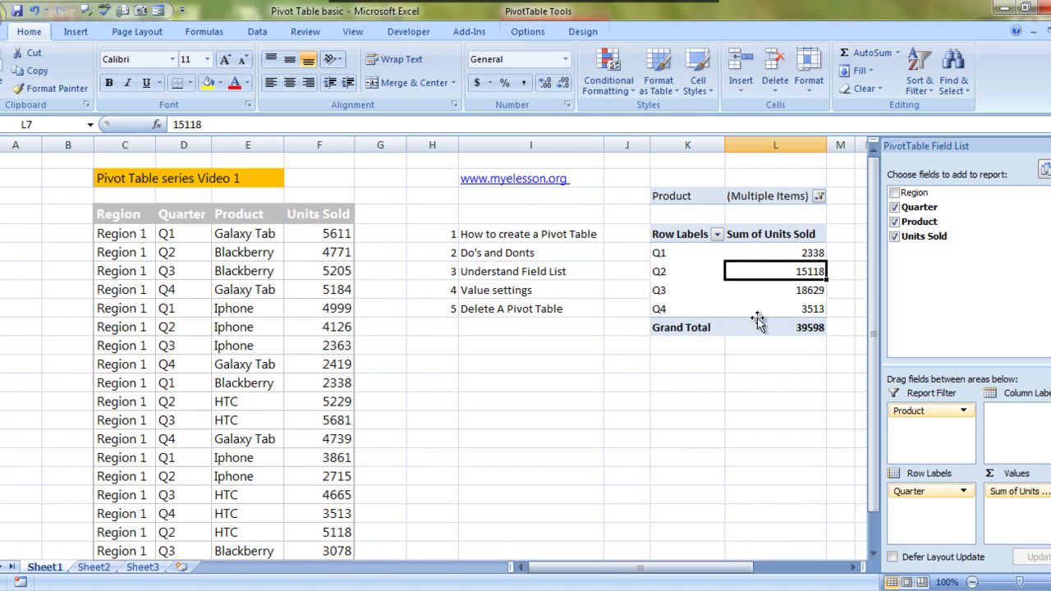
In the Product filter, remove HTC, turn off multiple items, and pick Iphone.
click(818, 197)
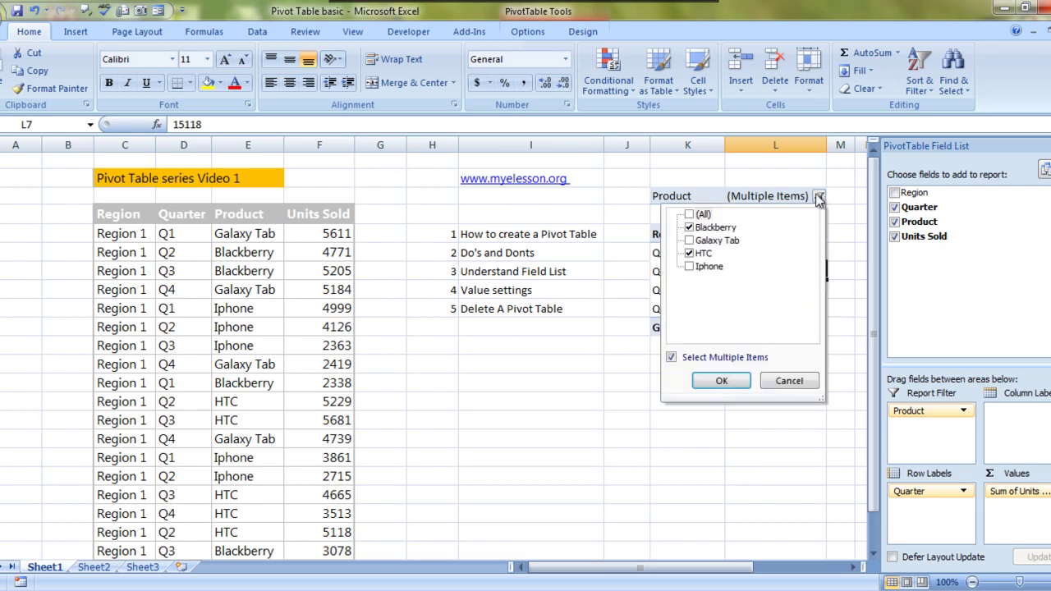
click(690, 254)
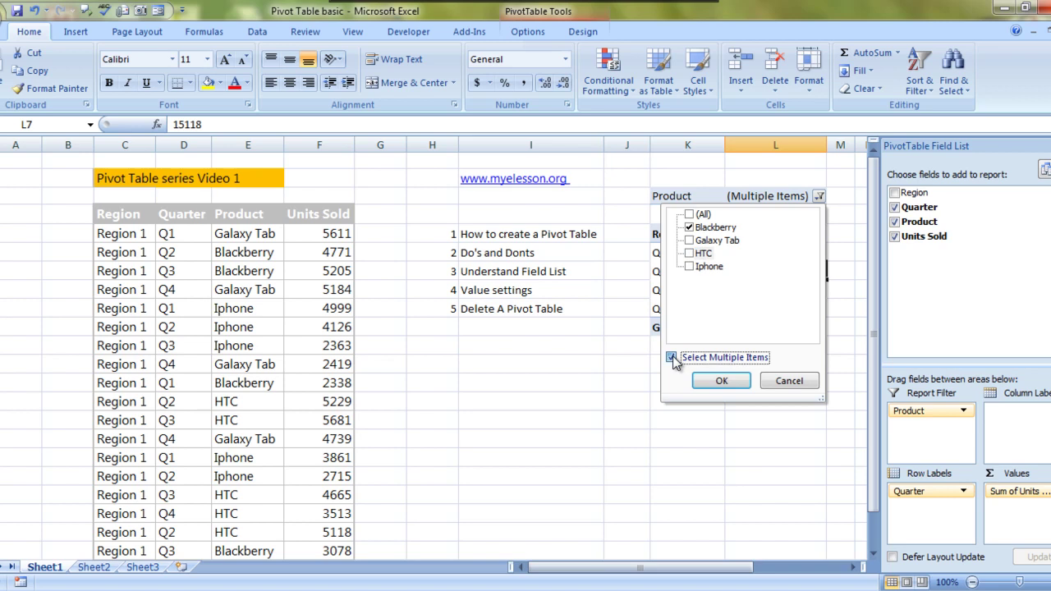
click(672, 357)
click(702, 267)
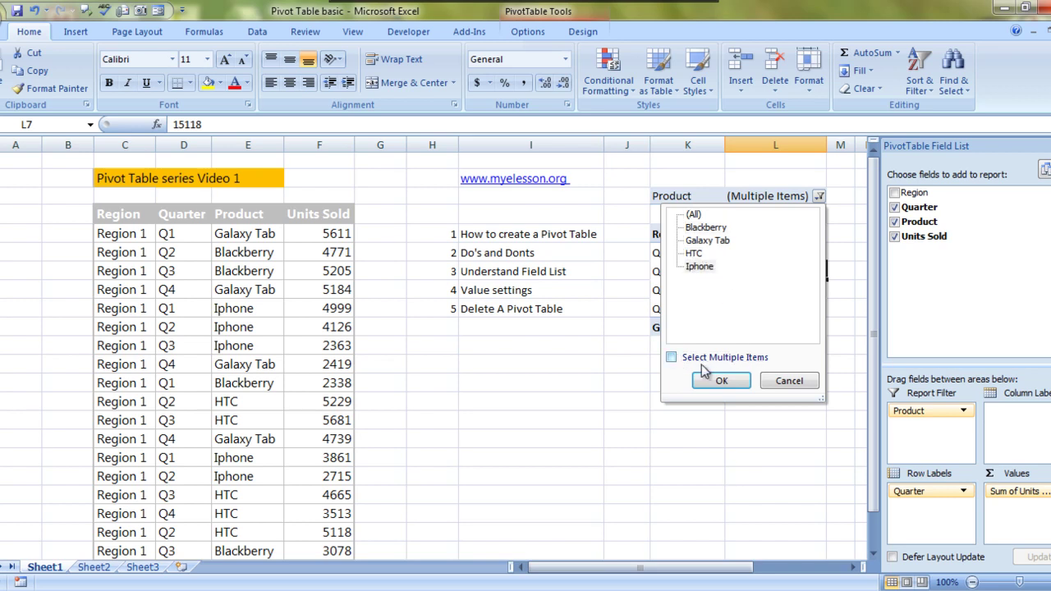
Apply the Iphone-only Product filter, giving Q1 8860, Q2 6841, Q3 2363.
click(721, 383)
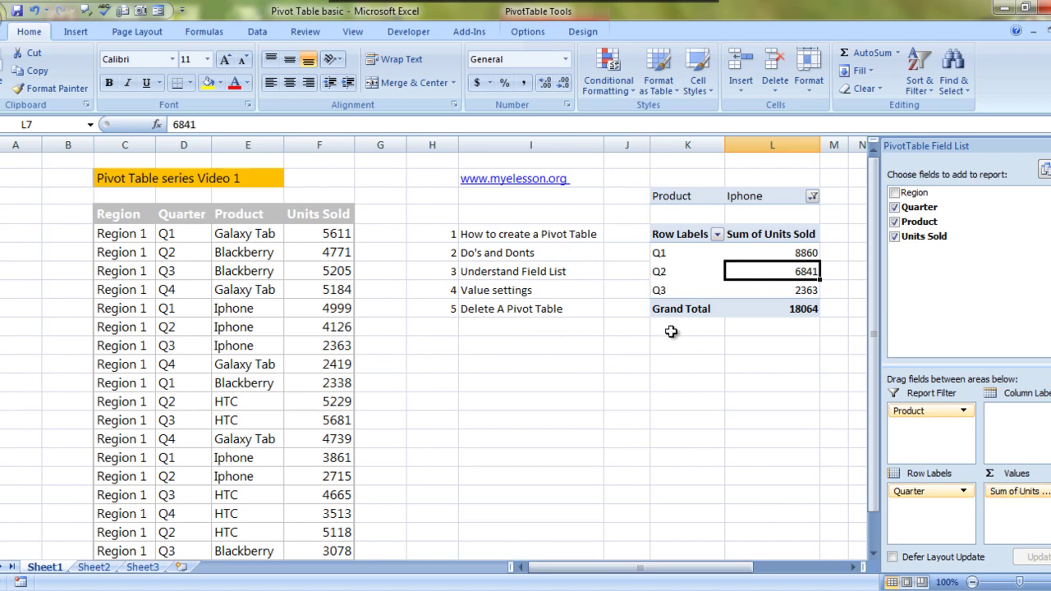
Select cell K13 outside the Iphone-filtered pivot to close the field list.
click(670, 386)
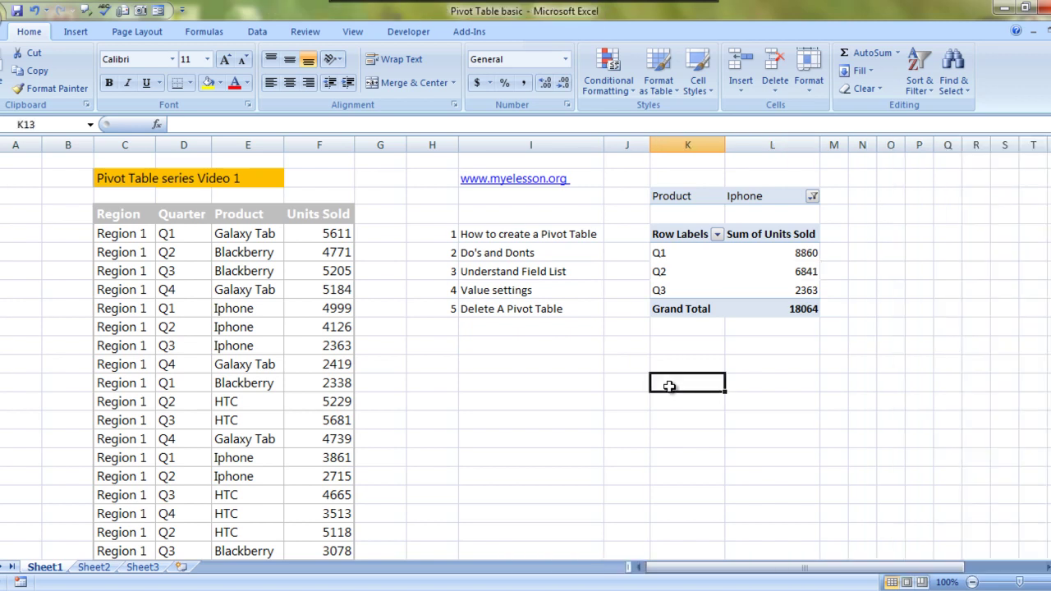